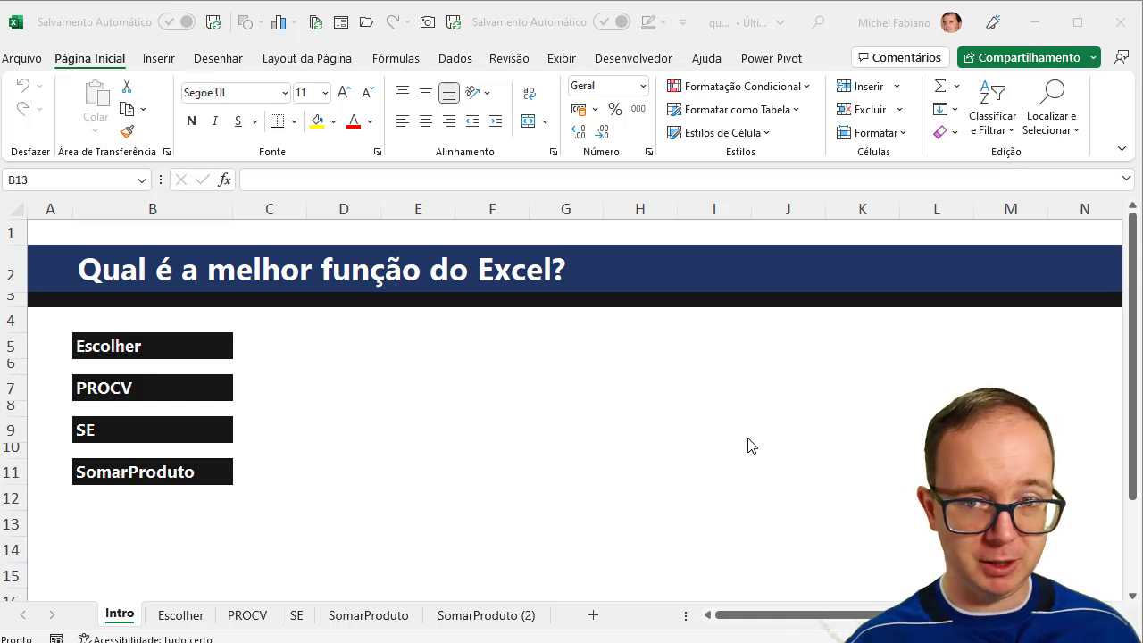
Activate the Excel workbook window while the Intro sheet is displayed
{"action": "left_click", "coordinate": [195, 618]}
On the Escolher sheet, toggle G5's dropdown between Total and Média, ending on Total
{"action": "left_click", "coordinate": [187, 618]}
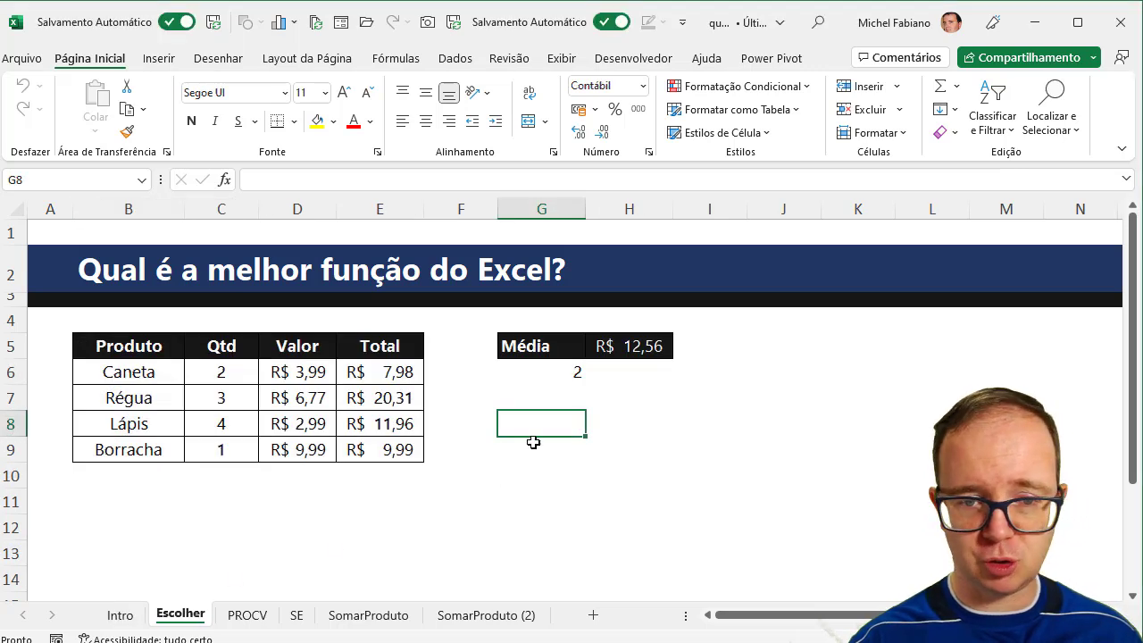
{"action": "left_click", "coordinate": [559, 337]}
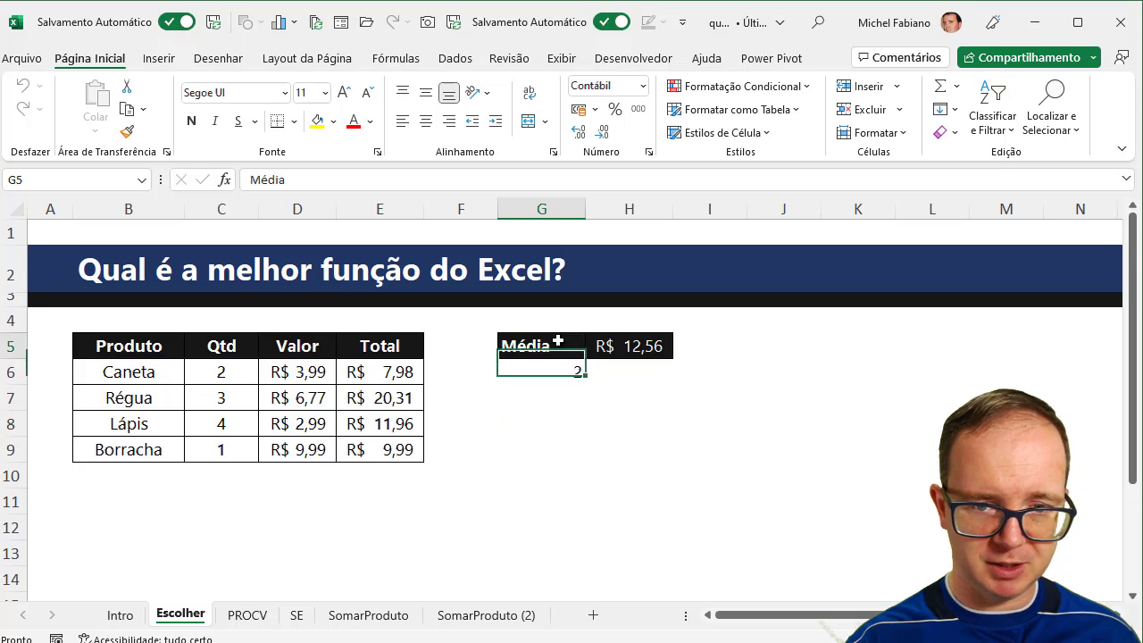
{"action": "left_click", "coordinate": [593, 349]}
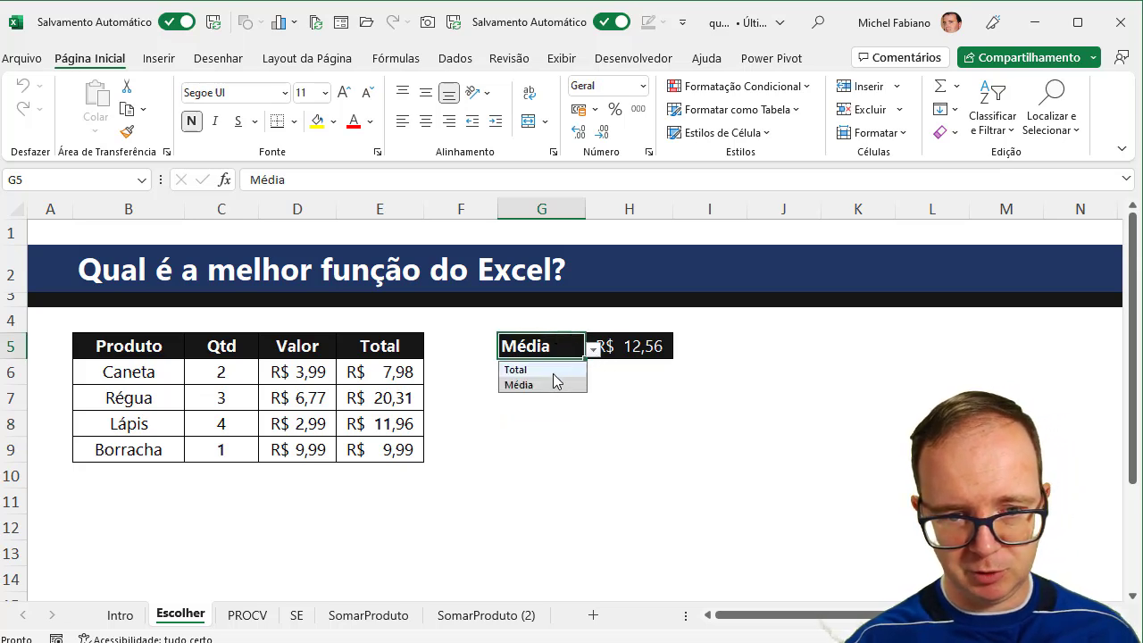
{"action": "left_click", "coordinate": [553, 371]}
{"action": "left_click", "coordinate": [593, 350]}
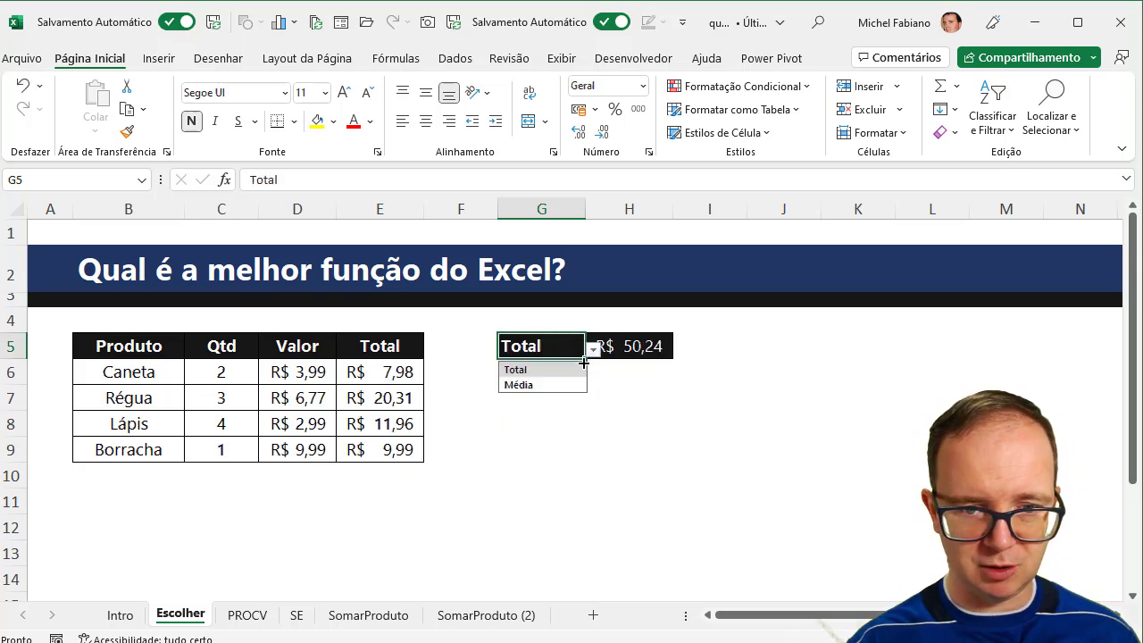
{"action": "left_click", "coordinate": [557, 388]}
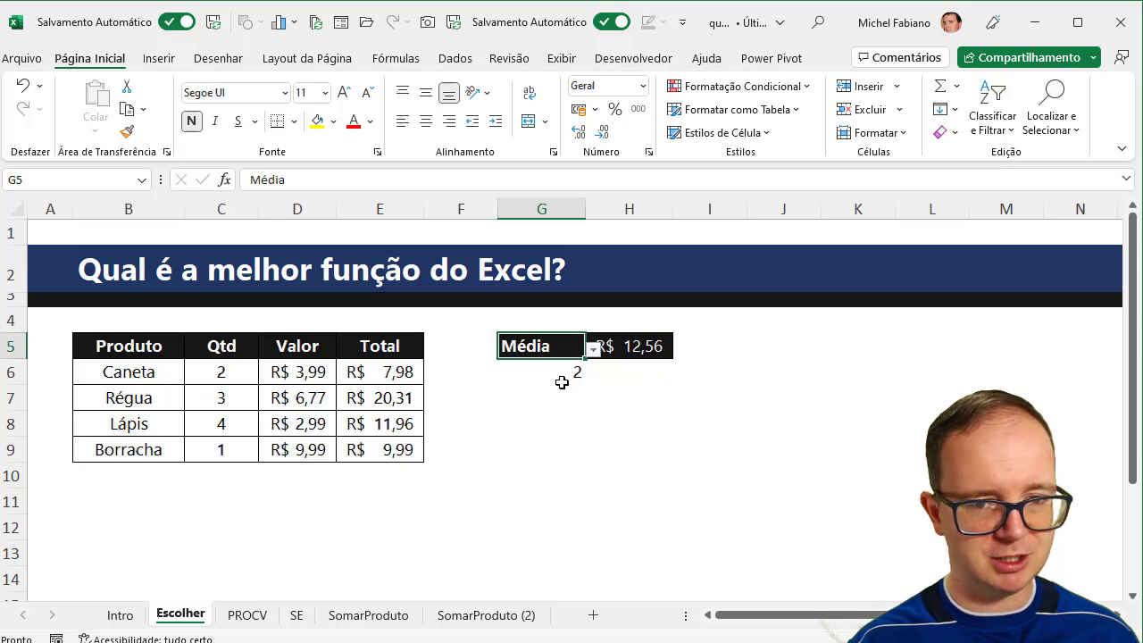
{"action": "left_click", "coordinate": [593, 349]}
{"action": "left_click", "coordinate": [571, 369]}
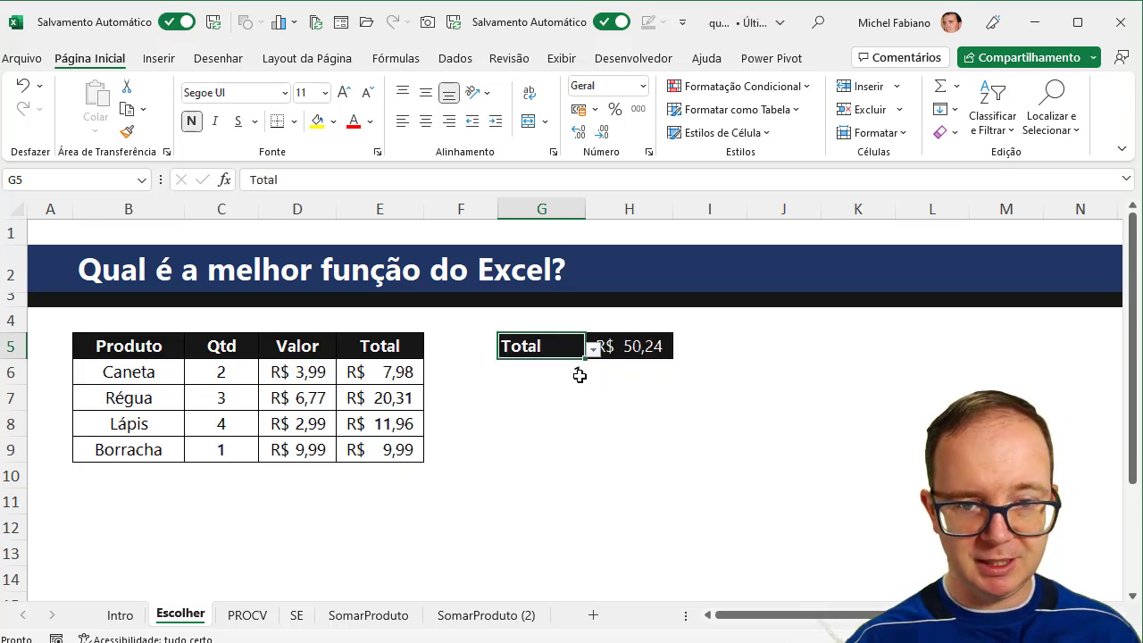
{"action": "left_click", "coordinate": [614, 412]}
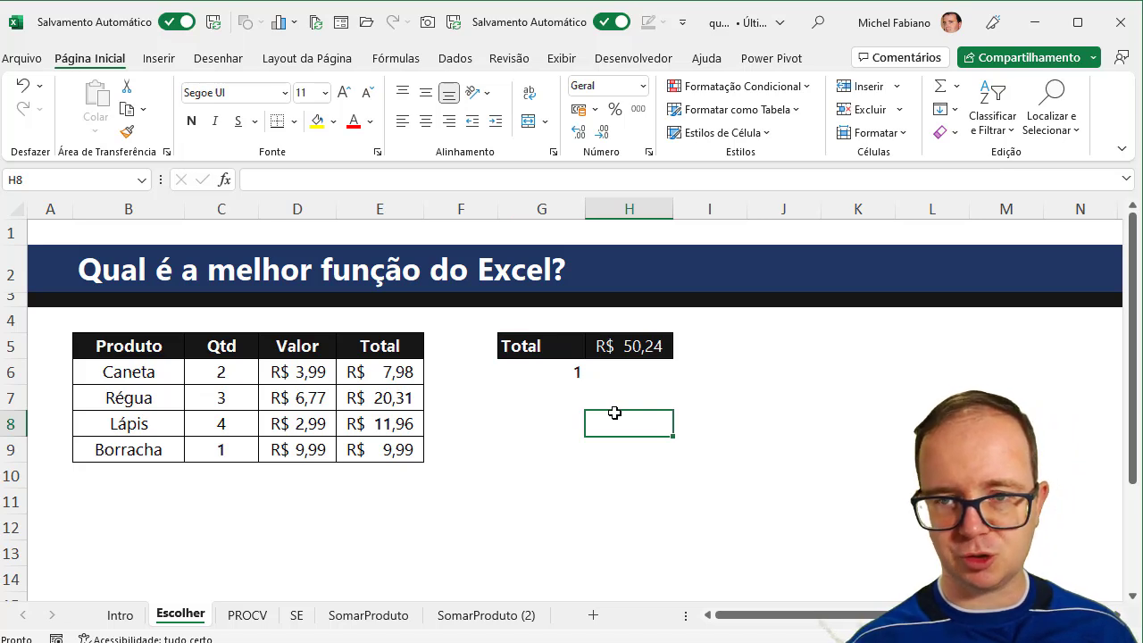
Set G5 back to Média (R$ 12,56) and inspect H5's ESCOLHER formula
{"action": "left_click", "coordinate": [563, 347]}
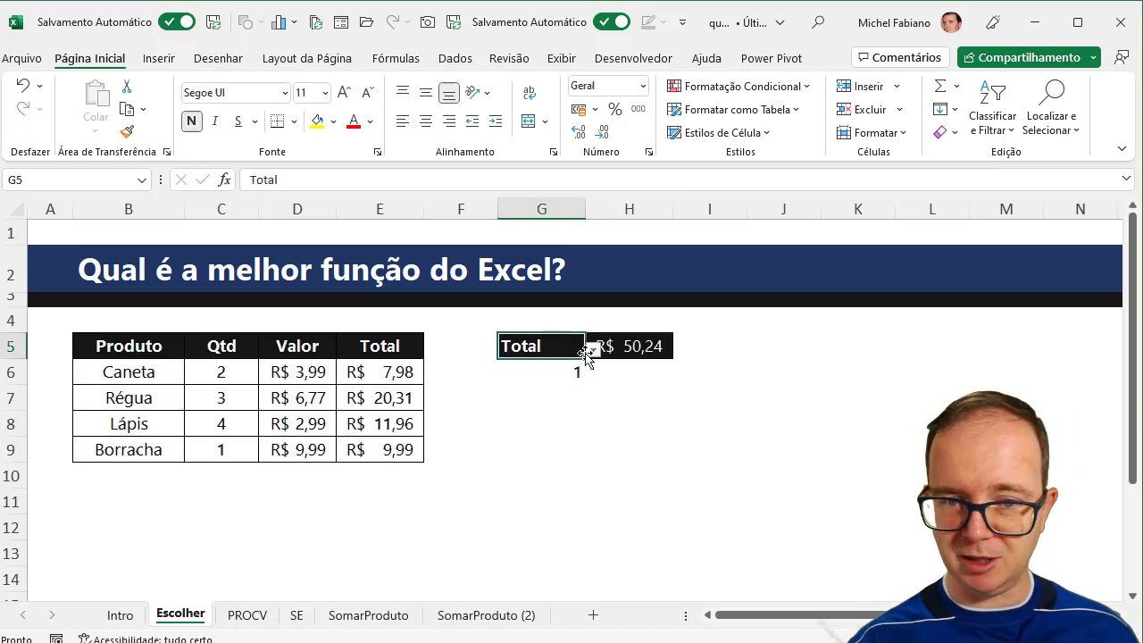
{"action": "left_click", "coordinate": [593, 350]}
{"action": "left_click", "coordinate": [545, 385]}
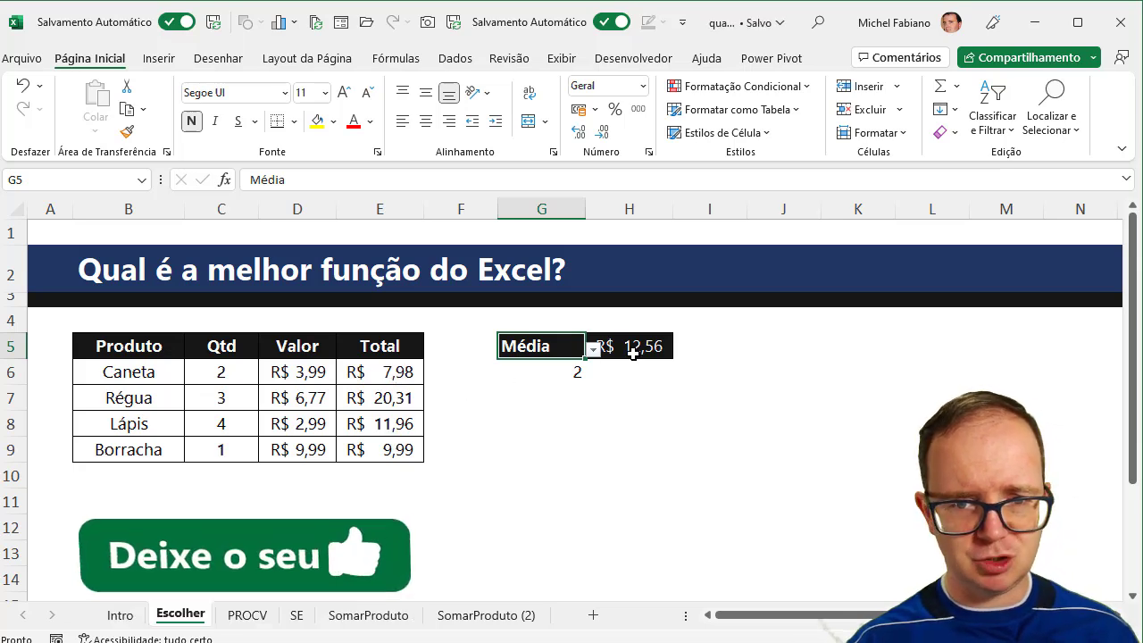
{"action": "left_click", "coordinate": [634, 351]}
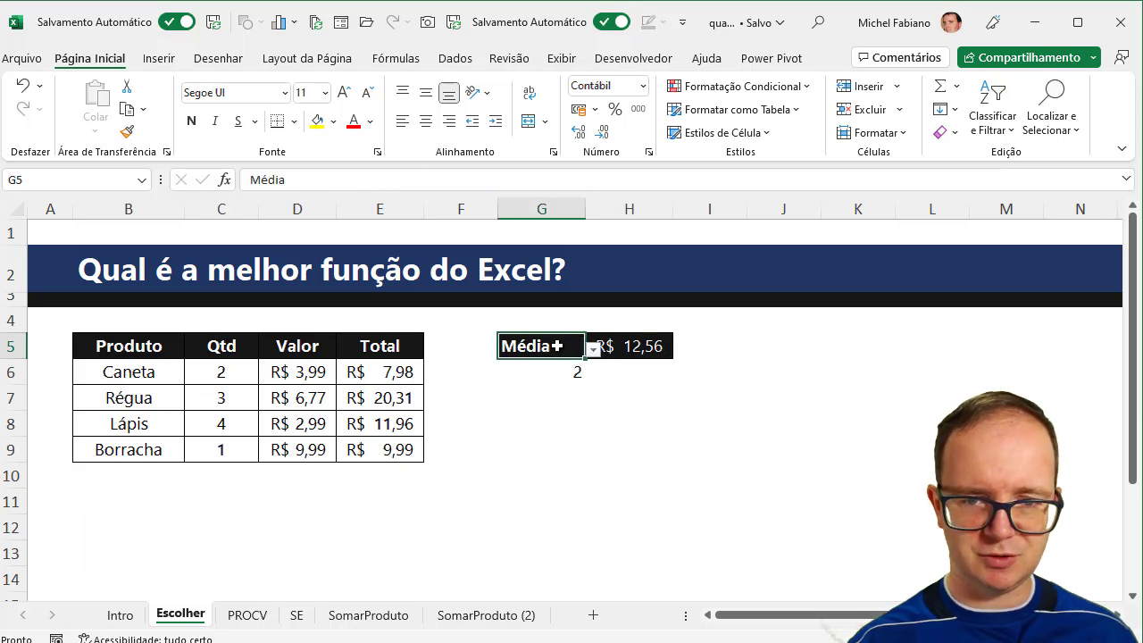
Clear cells G5:H6 and remove G5's existing data validation with Limpar tudo
{"action": "left_click_drag", "start_coordinate": [564, 349], "coordinate": [631, 381]}
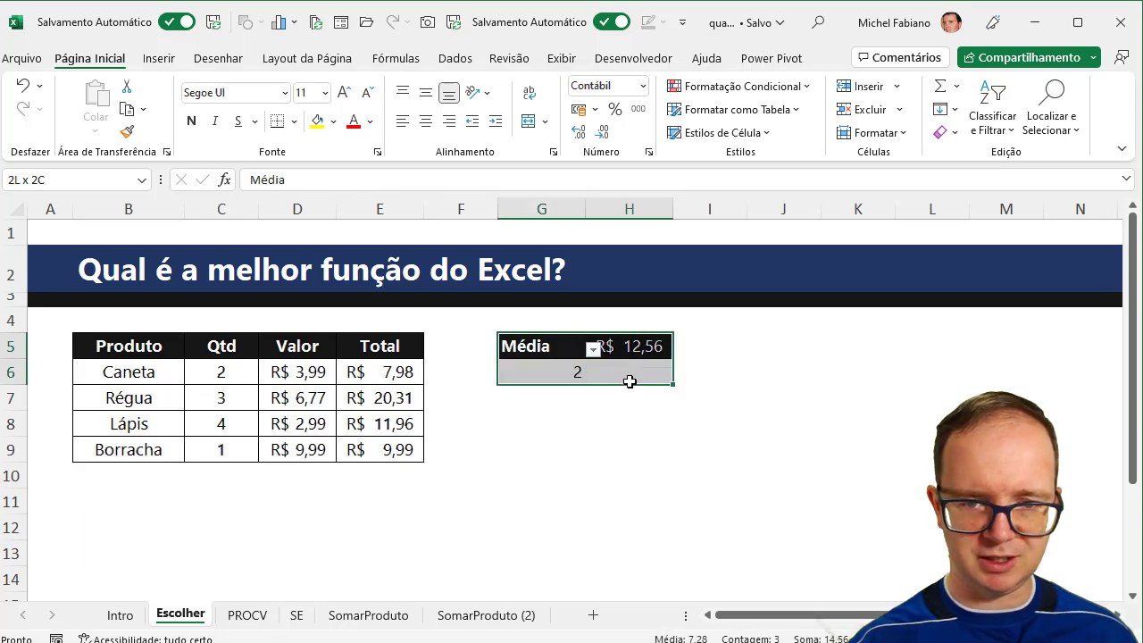
{"action": "key", "text": "Delete"}
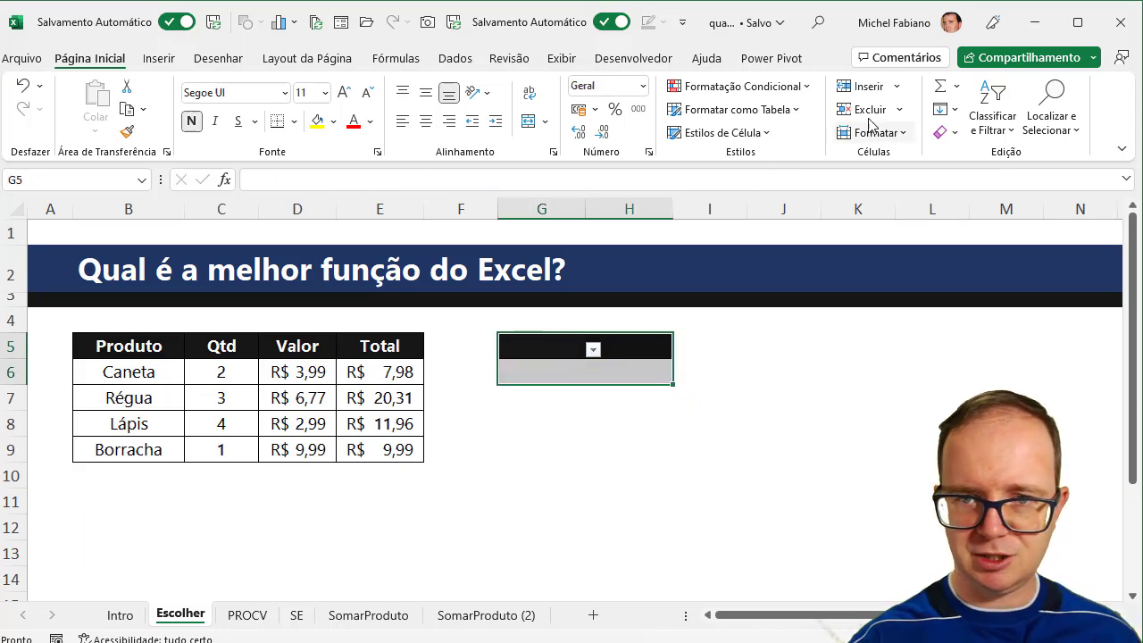
{"action": "left_click", "coordinate": [554, 346]}
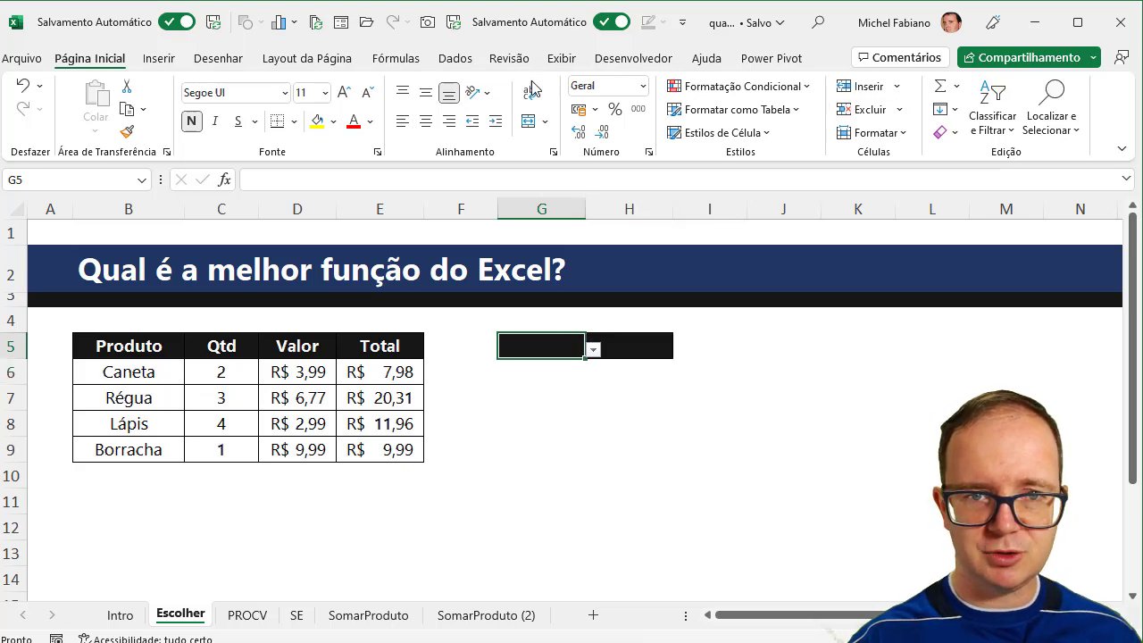
{"action": "left_click", "coordinate": [454, 59]}
{"action": "left_click", "coordinate": [719, 134]}
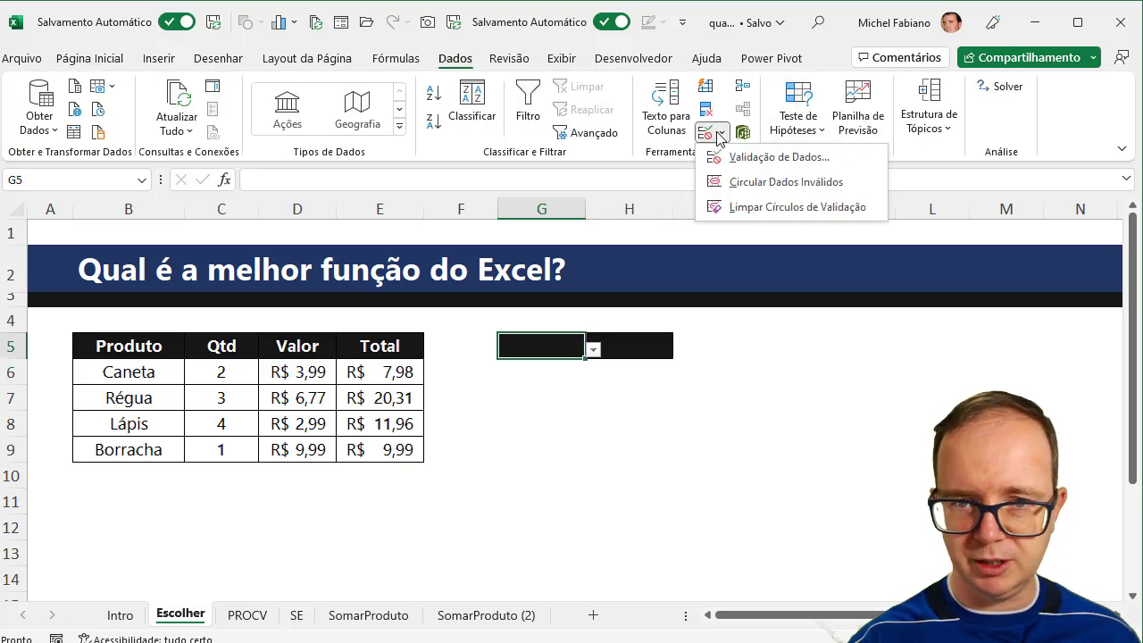
{"action": "left_click", "coordinate": [786, 157]}
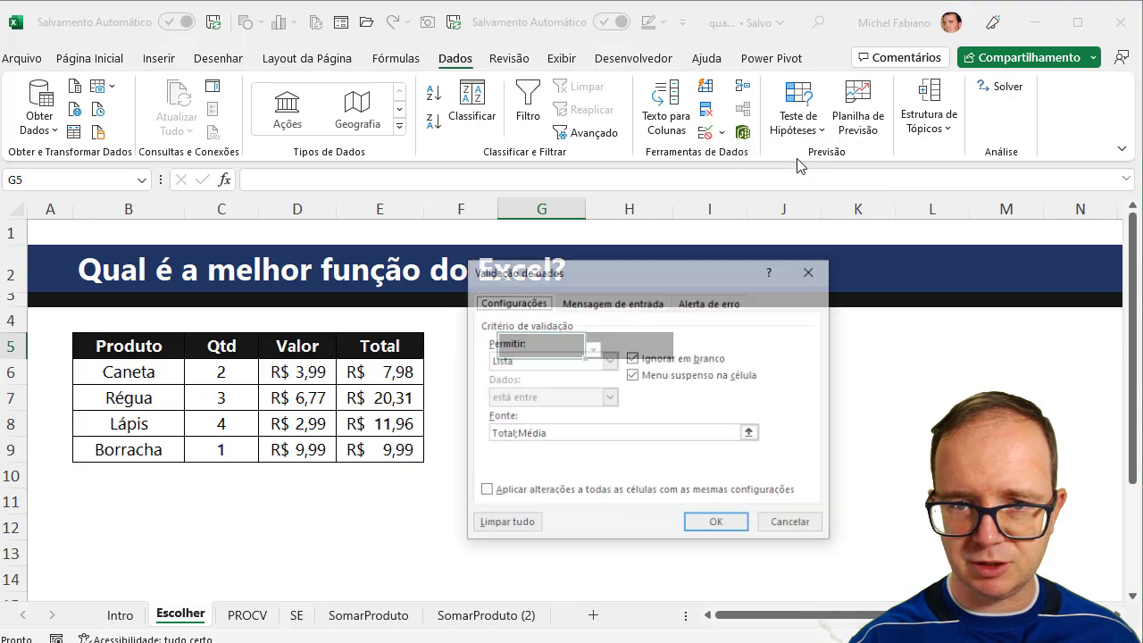
{"action": "left_click", "coordinate": [511, 523]}
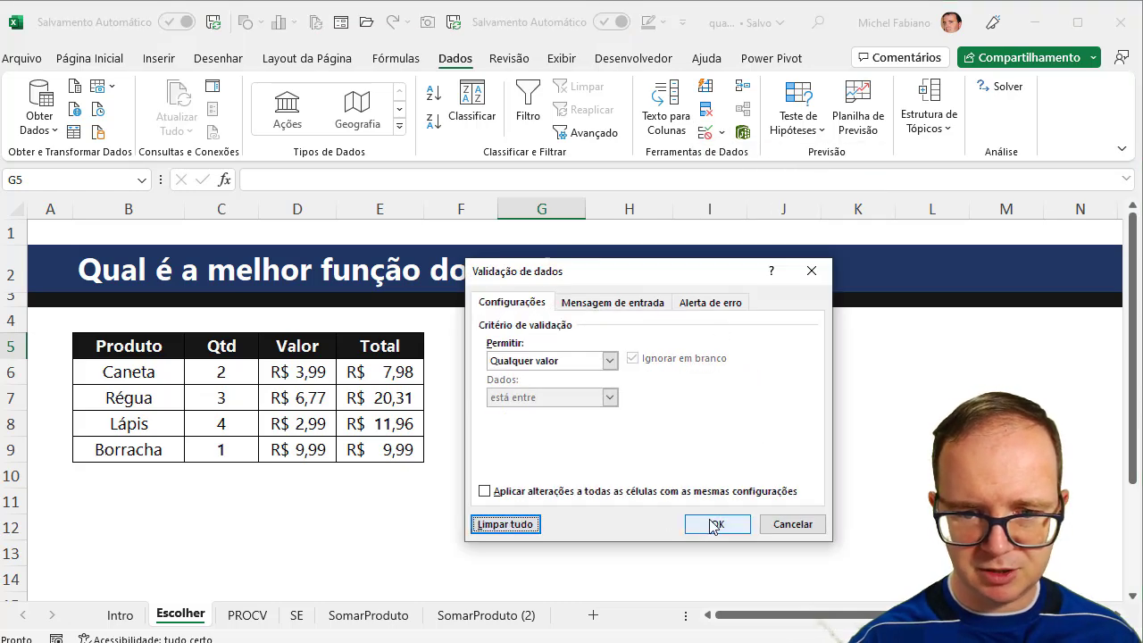
{"action": "left_click", "coordinate": [717, 526]}
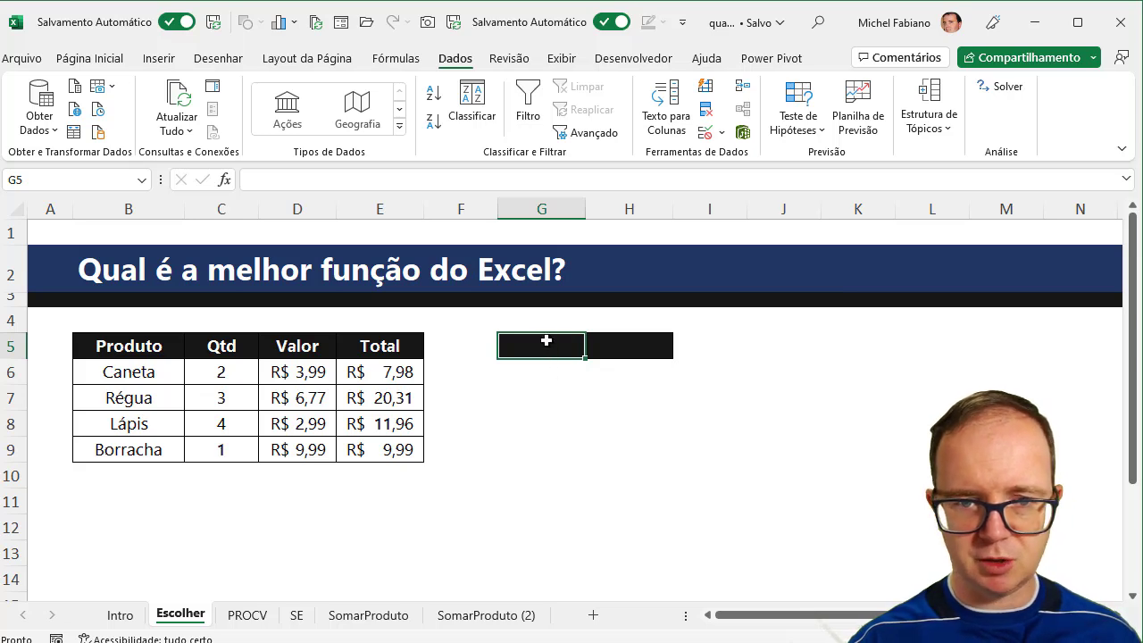
Give G5 a Lista validation with source Total;Média and choose Total
{"action": "left_click", "coordinate": [721, 134]}
{"action": "left_click", "coordinate": [739, 161]}
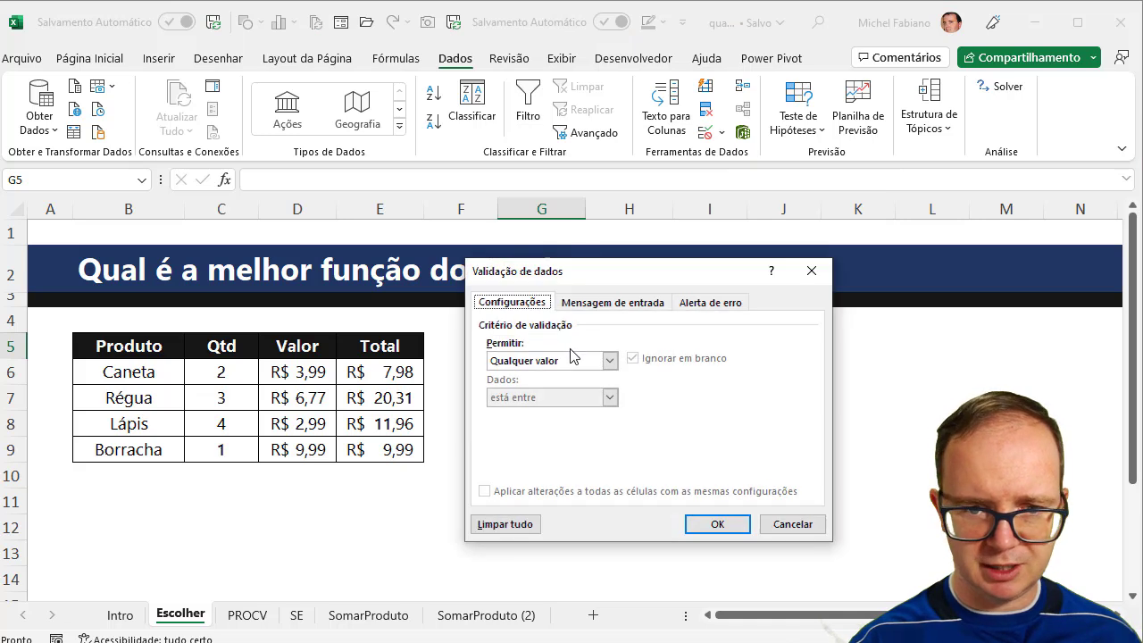
{"action": "left_click", "coordinate": [609, 361]}
{"action": "left_click", "coordinate": [531, 411]}
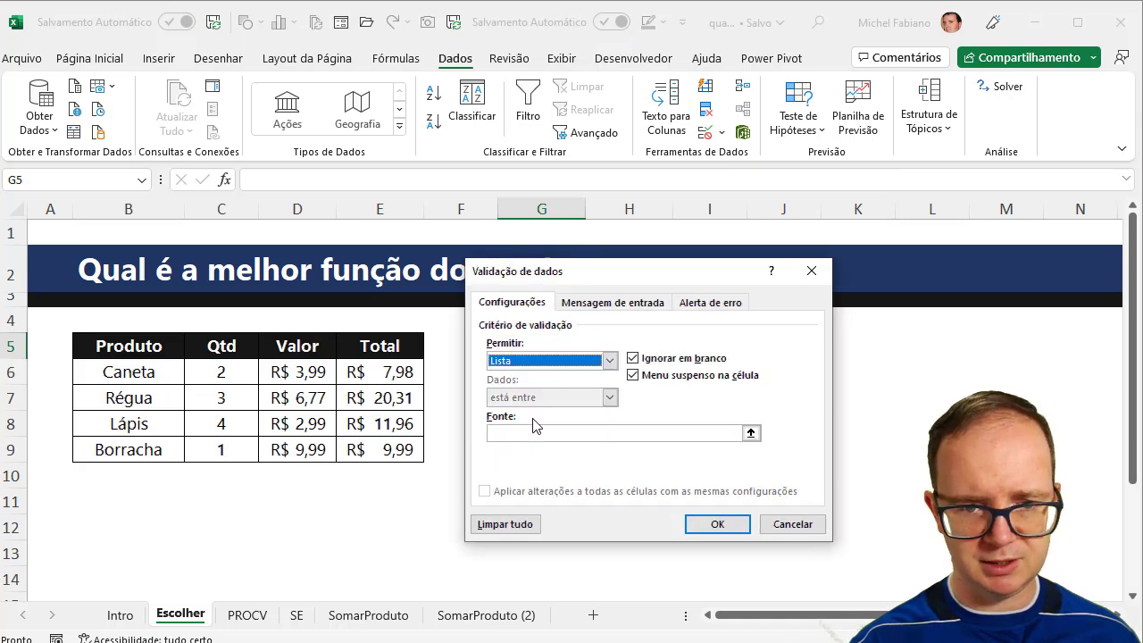
{"action": "left_click", "coordinate": [531, 435]}
{"action": "type", "text": "Total;Média"}
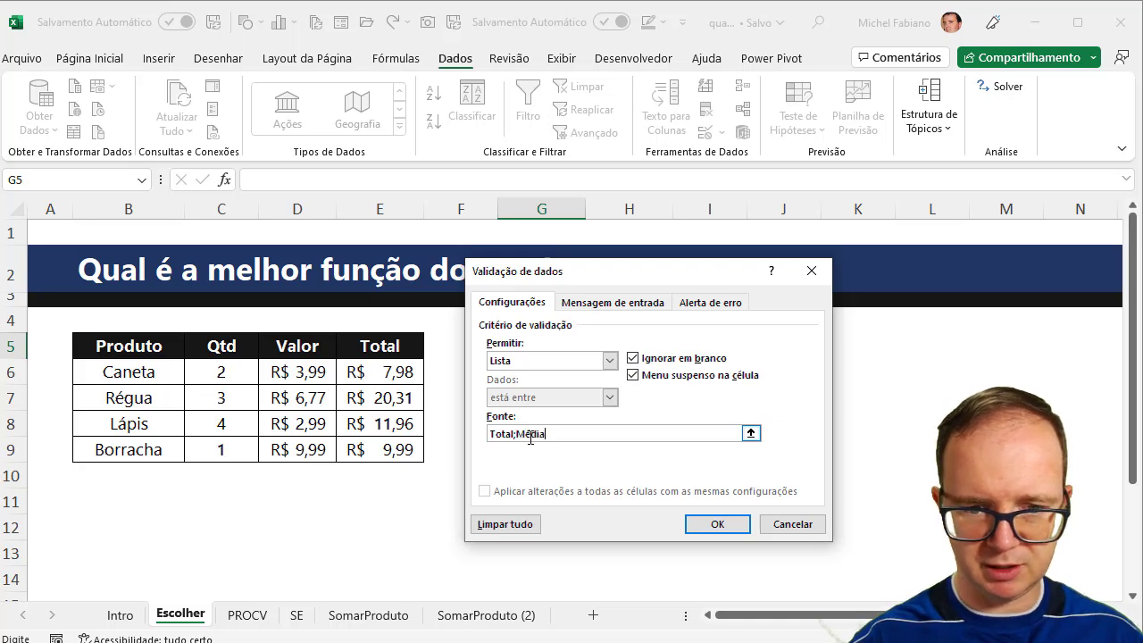
{"action": "left_click", "coordinate": [719, 525]}
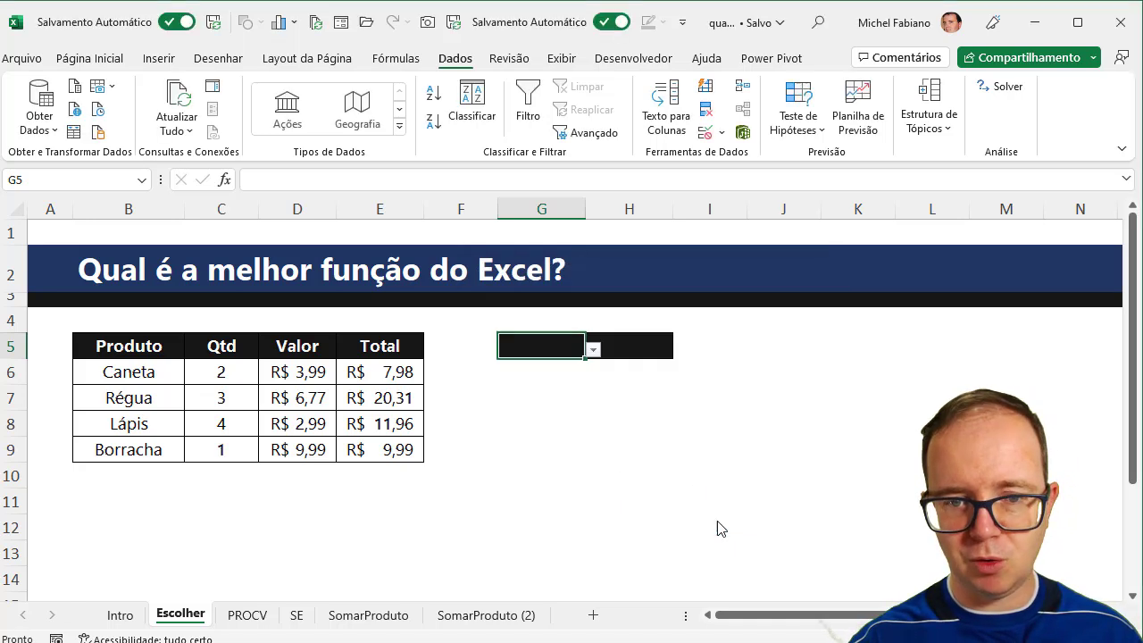
{"action": "left_click", "coordinate": [593, 349]}
{"action": "left_click", "coordinate": [545, 369]}
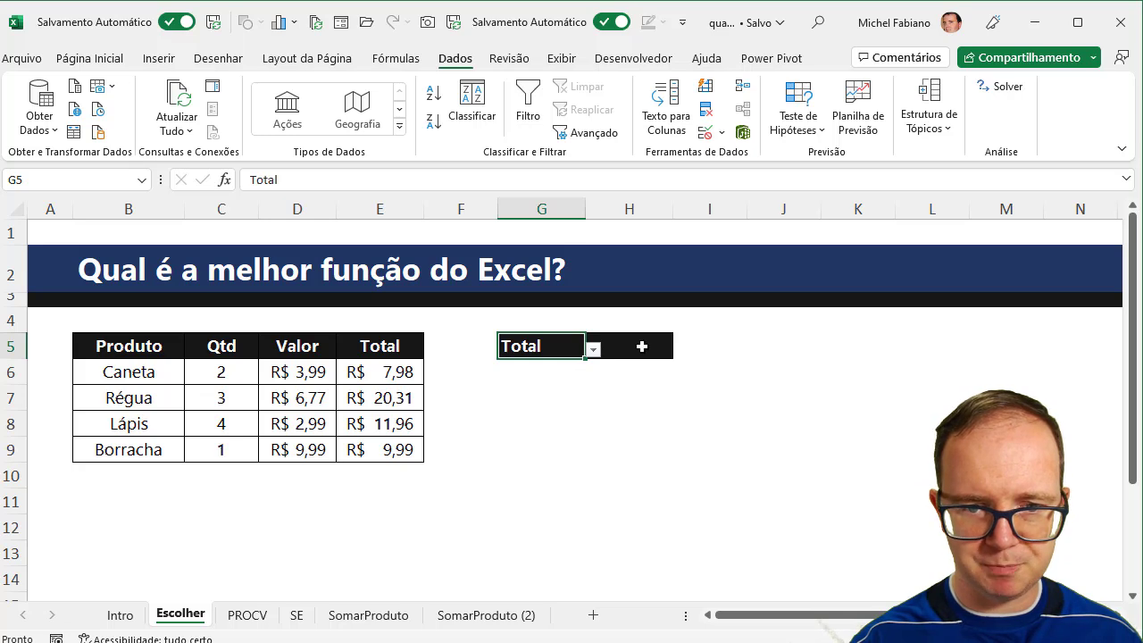
Enter =ESCOLHER(G6;SOMA(E6:E9);MÉDIA(E6:E9)) in H5
{"action": "left_click", "coordinate": [642, 346]}
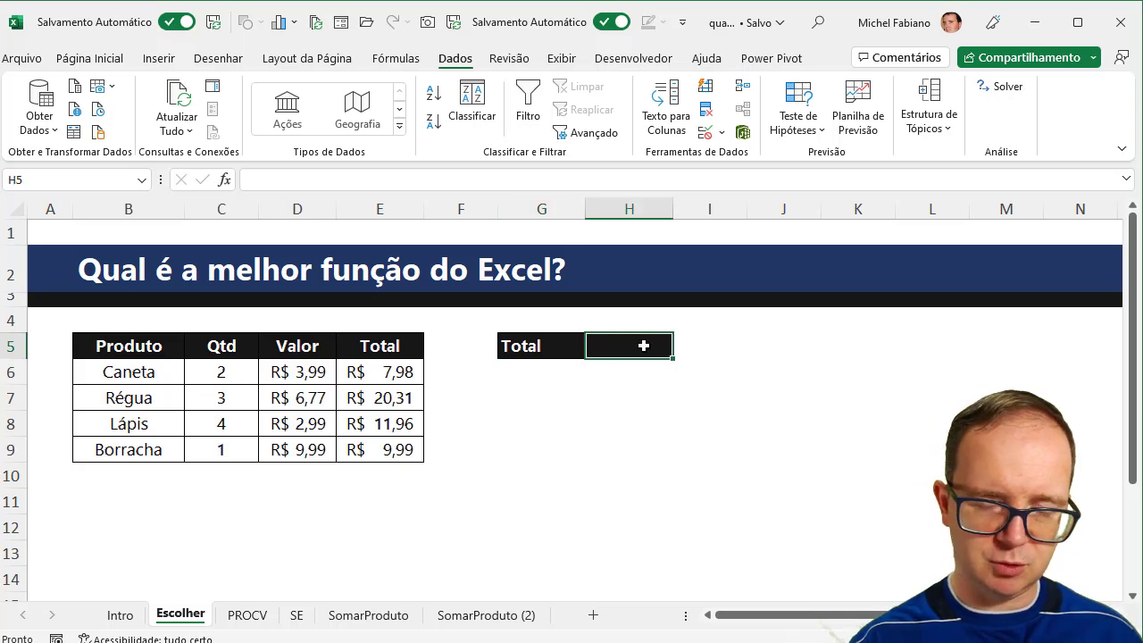
{"action": "type", "text": "=esc"}
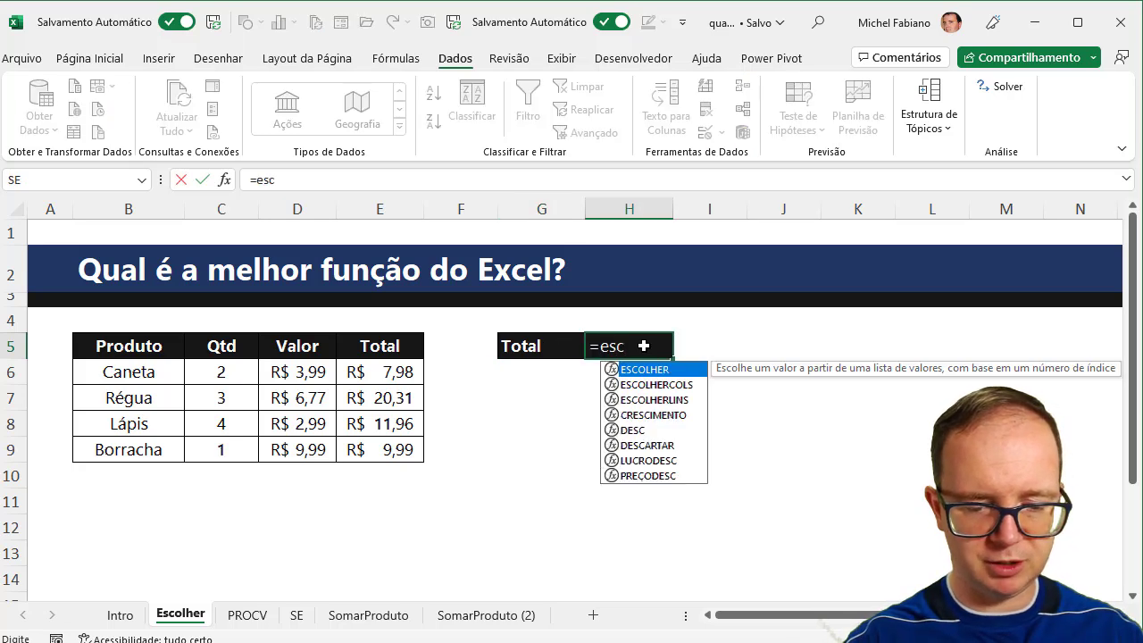
{"action": "type", "text": "olher("}
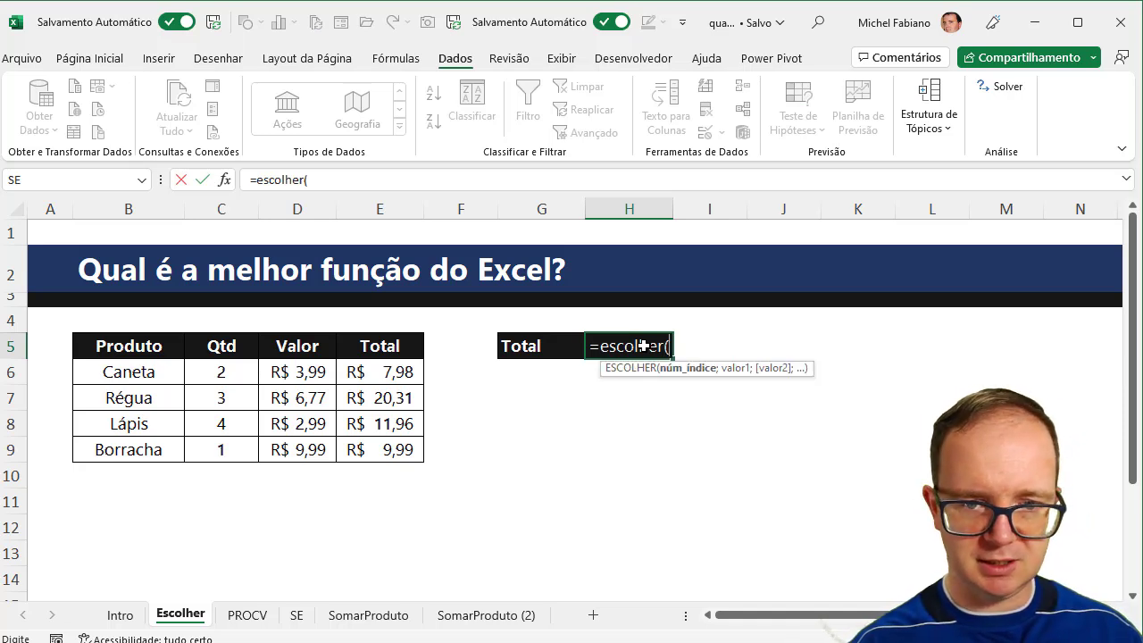
{"action": "left_click", "coordinate": [550, 368]}
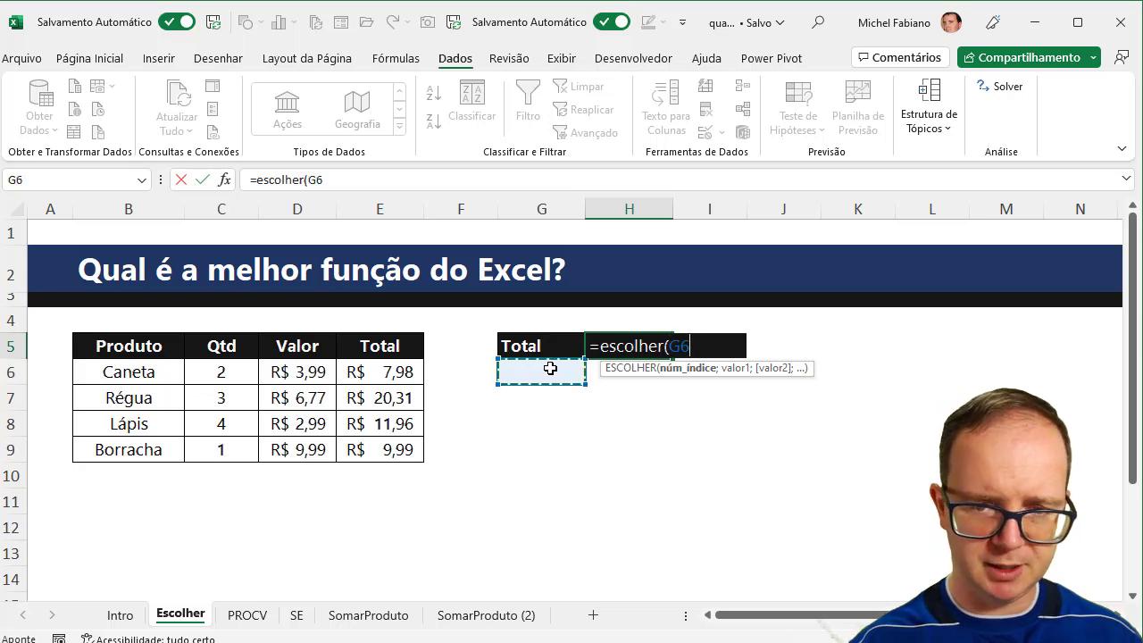
{"action": "type", "text": ";"}
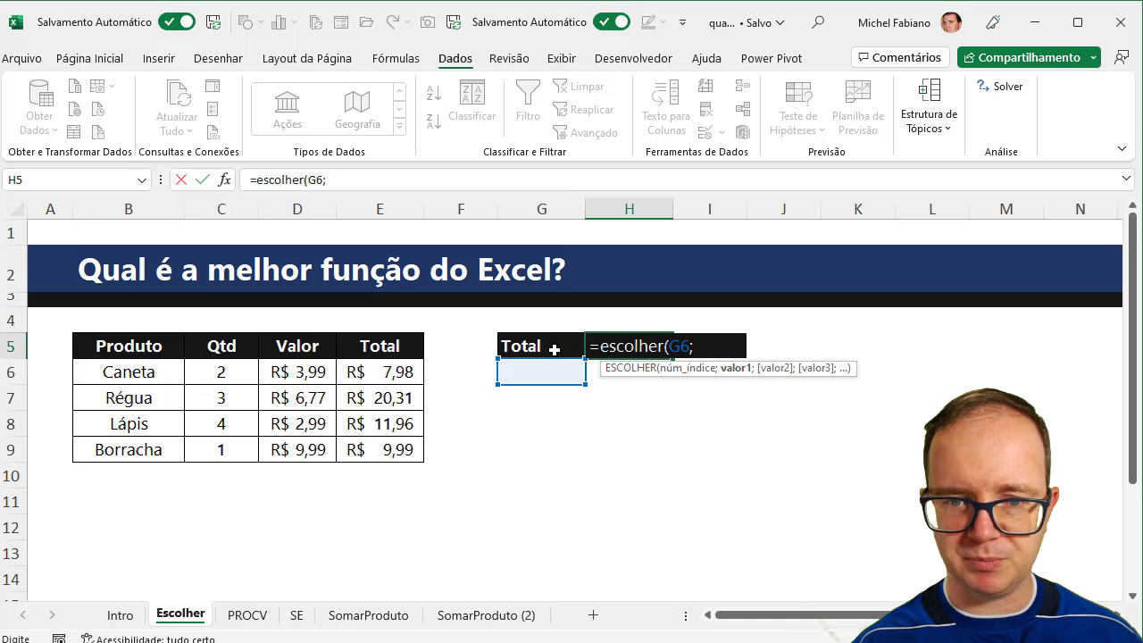
{"action": "type", "text": "som"}
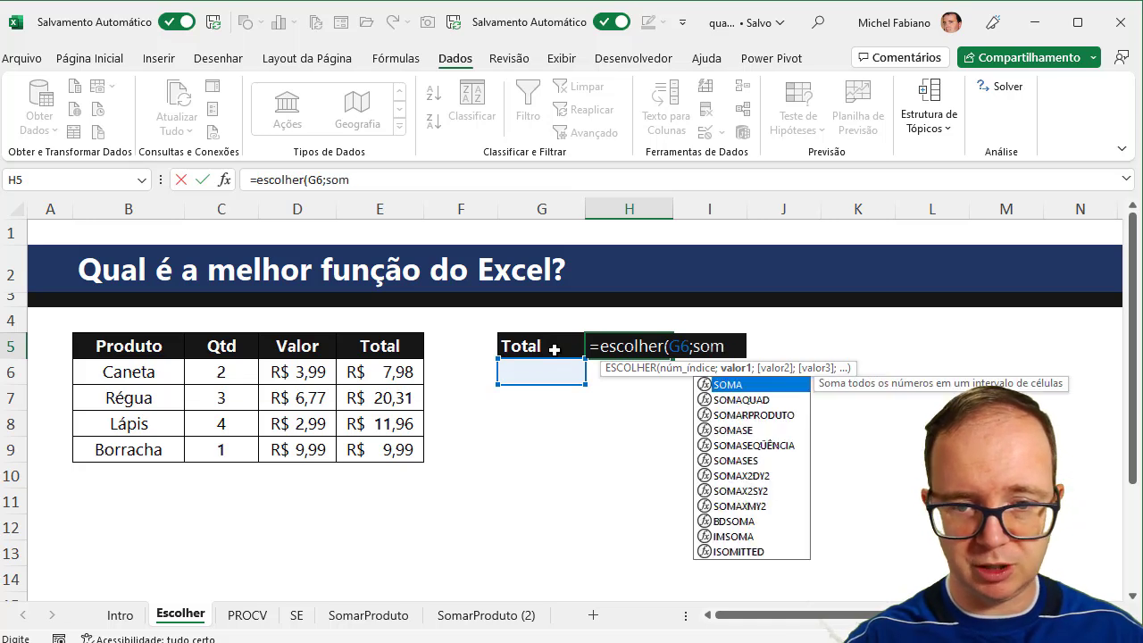
{"action": "type", "text": "a("}
{"action": "left_click_drag", "start_coordinate": [368, 364], "coordinate": [369, 446]}
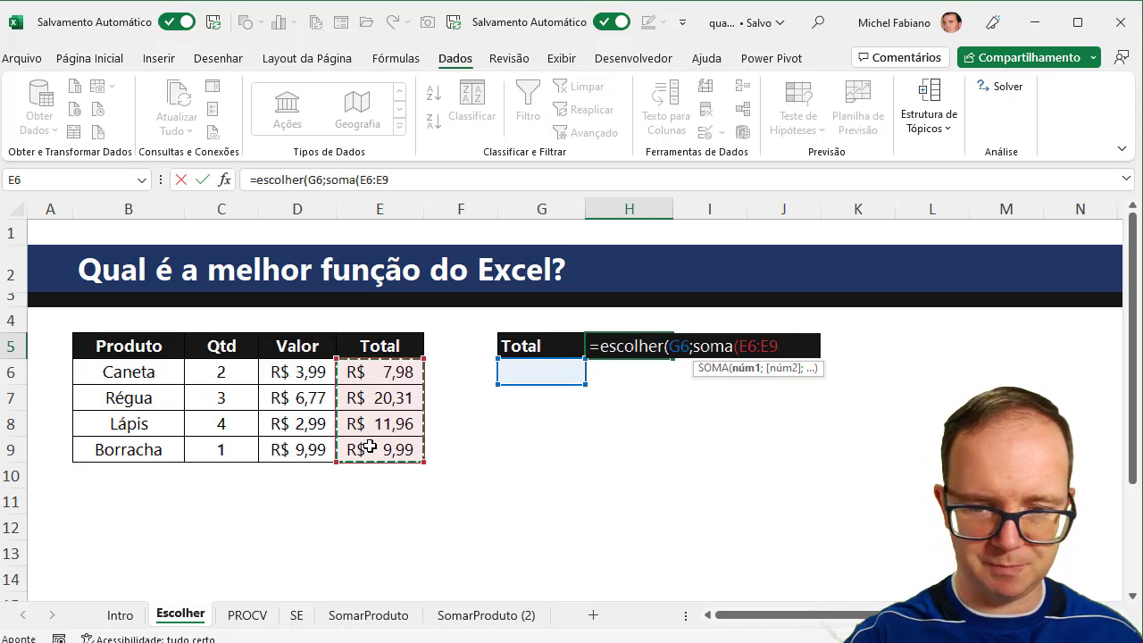
{"action": "type", "text": ");"}
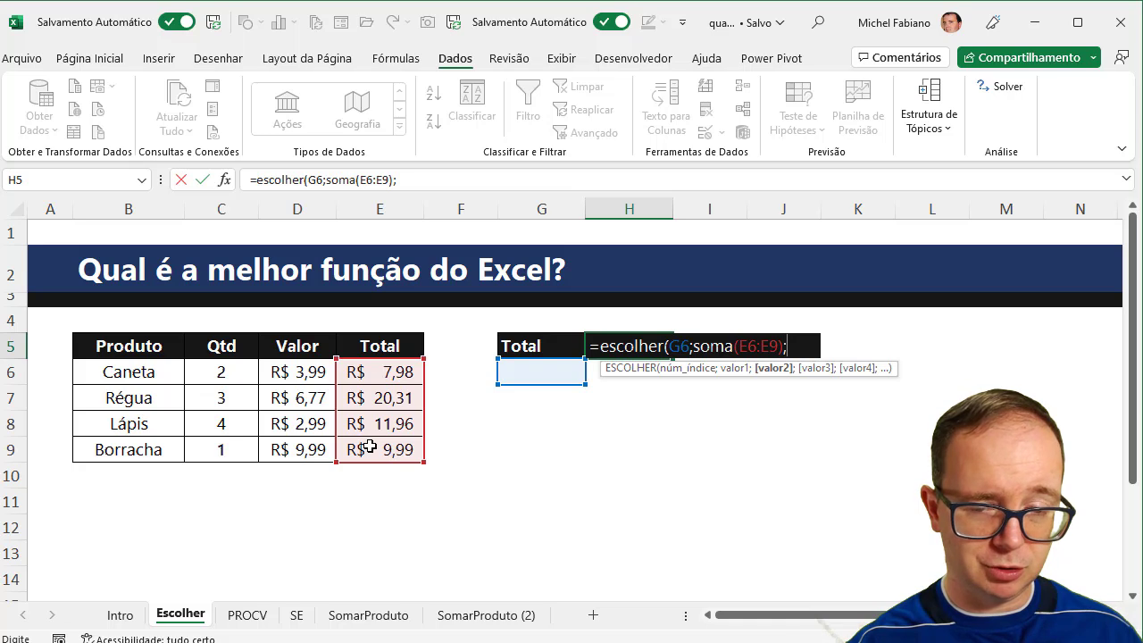
{"action": "type", "text": "média"}
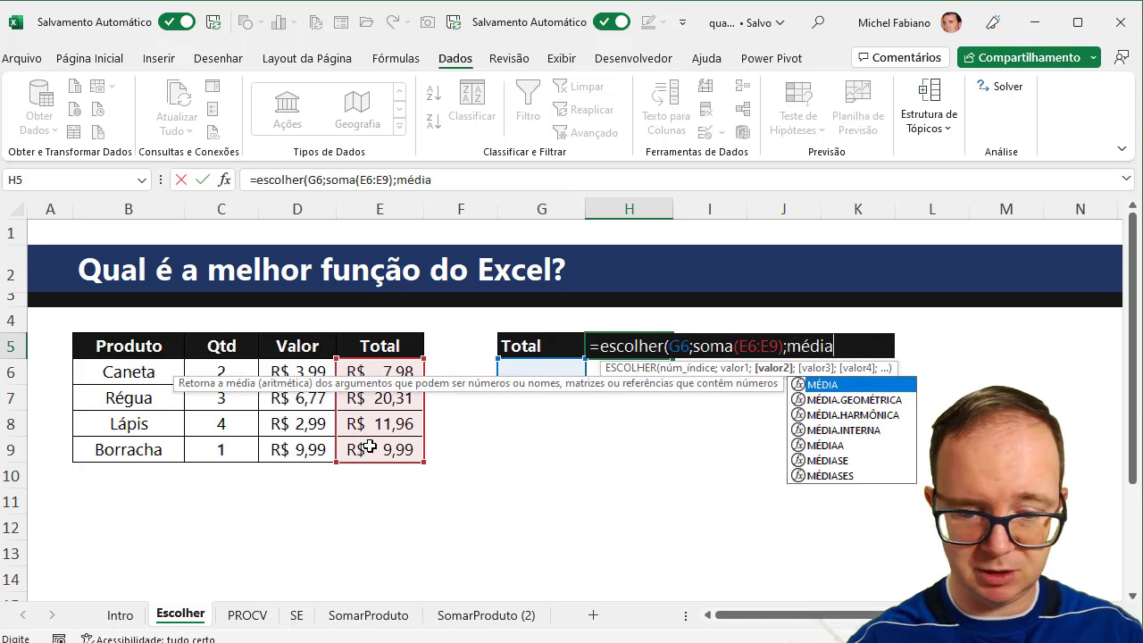
{"action": "type", "text": "("}
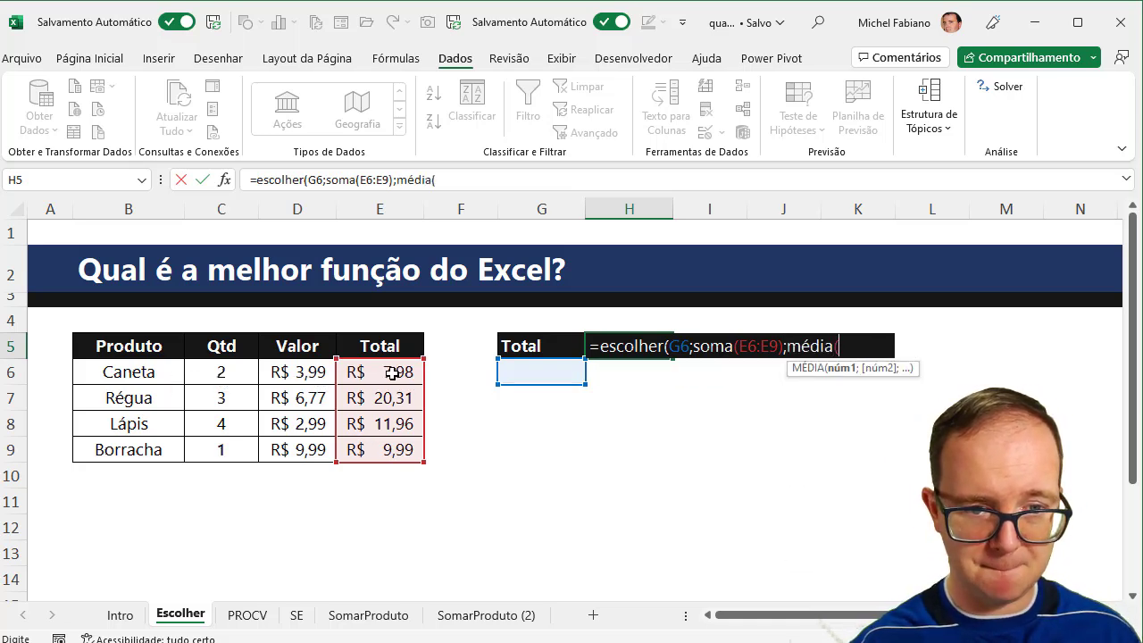
{"action": "left_click_drag", "start_coordinate": [393, 372], "coordinate": [392, 446]}
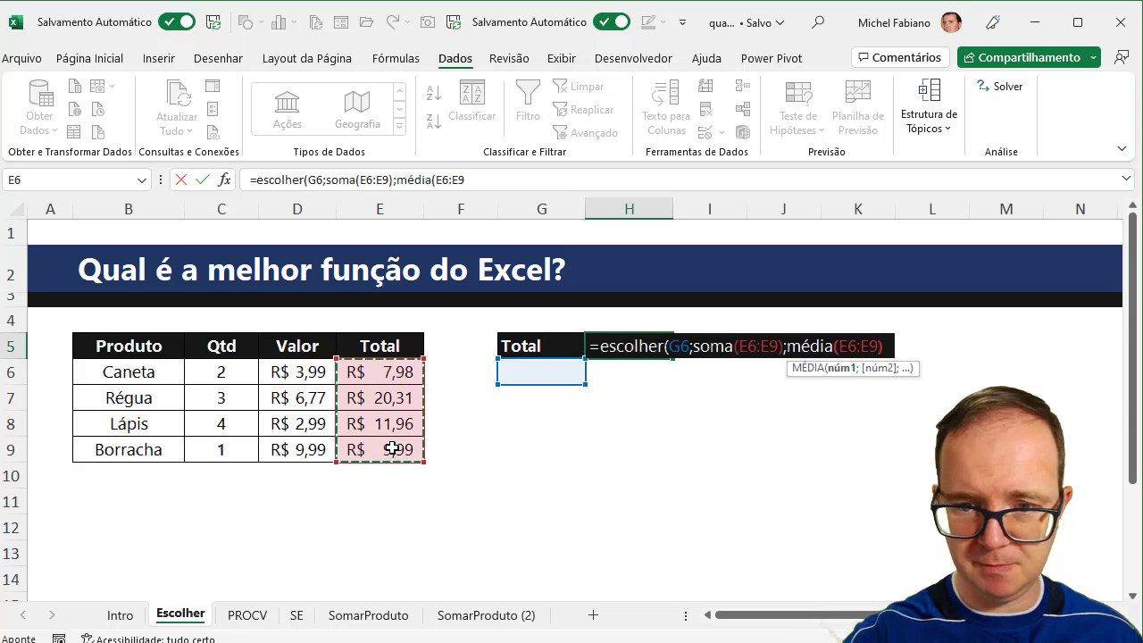
{"action": "type", "text": ")"}
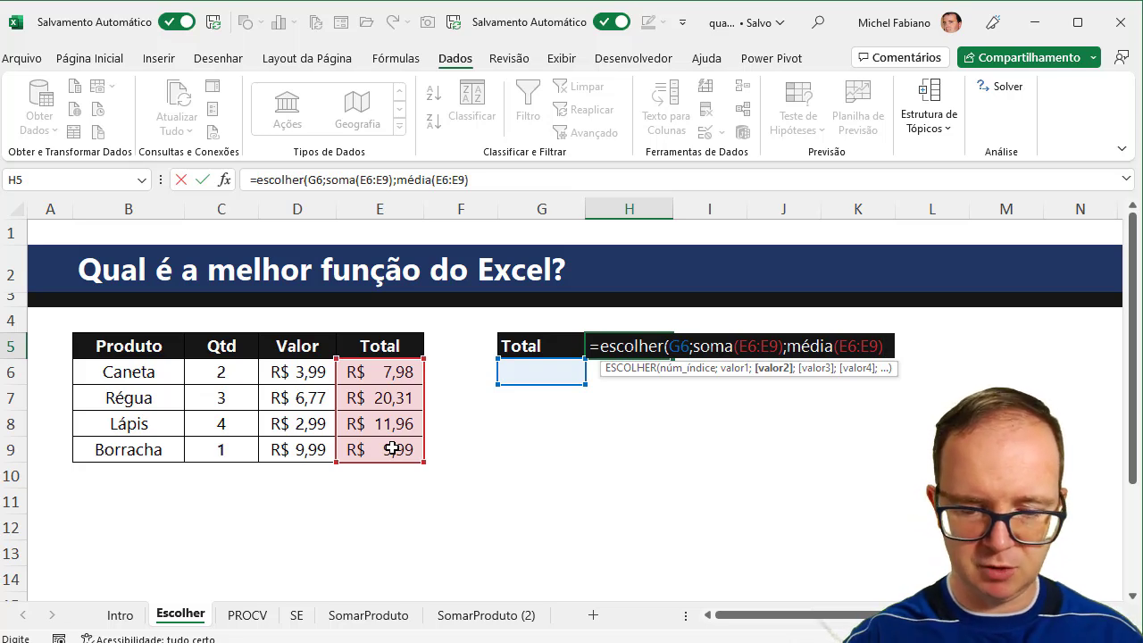
{"action": "type", "text": ")"}
{"action": "key", "text": "Return"}
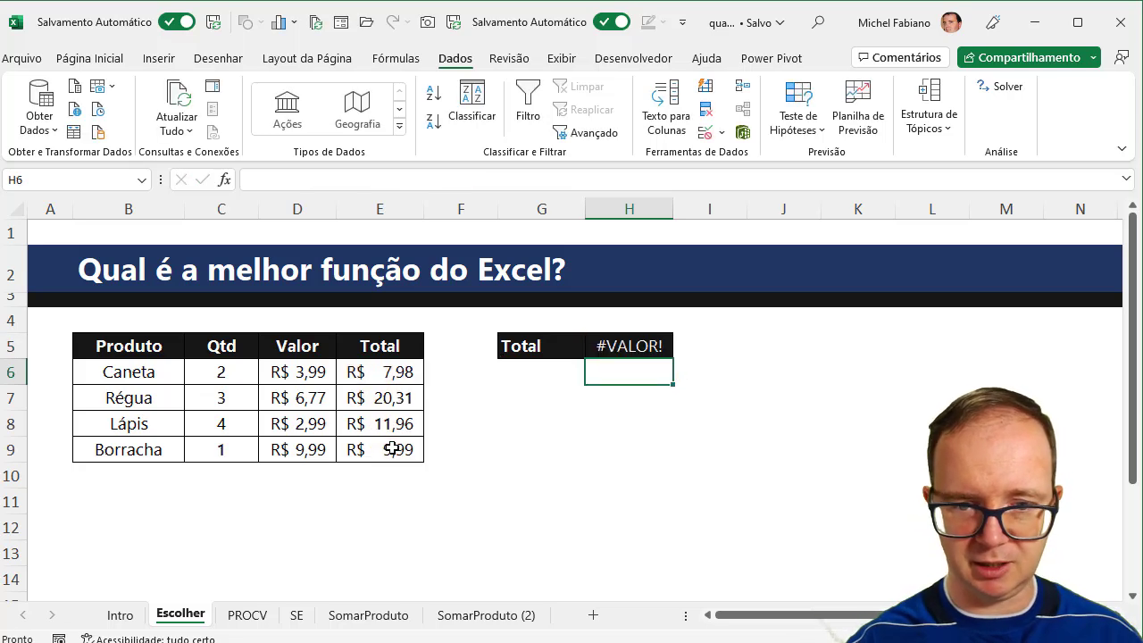
Enter 1 and then 2 in G6 so H5 shows the average R$ 12,56
{"action": "right_click", "coordinate": [509, 368]}
{"action": "key", "text": "Escape"}
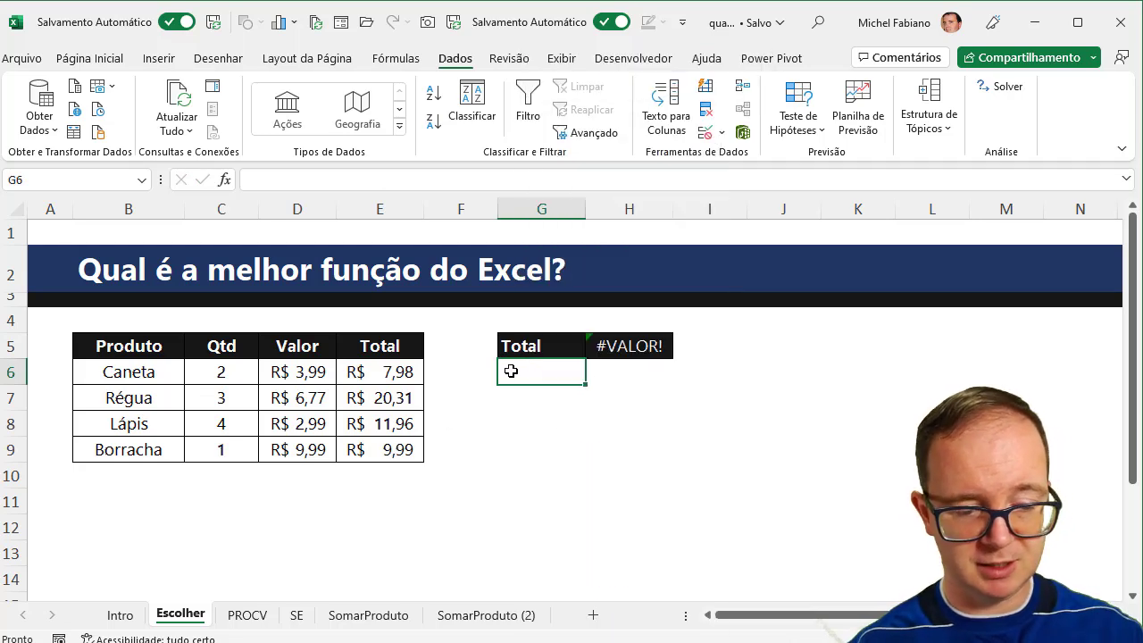
{"action": "type", "text": "1"}
{"action": "key", "text": "Return"}
{"action": "left_click", "coordinate": [511, 370]}
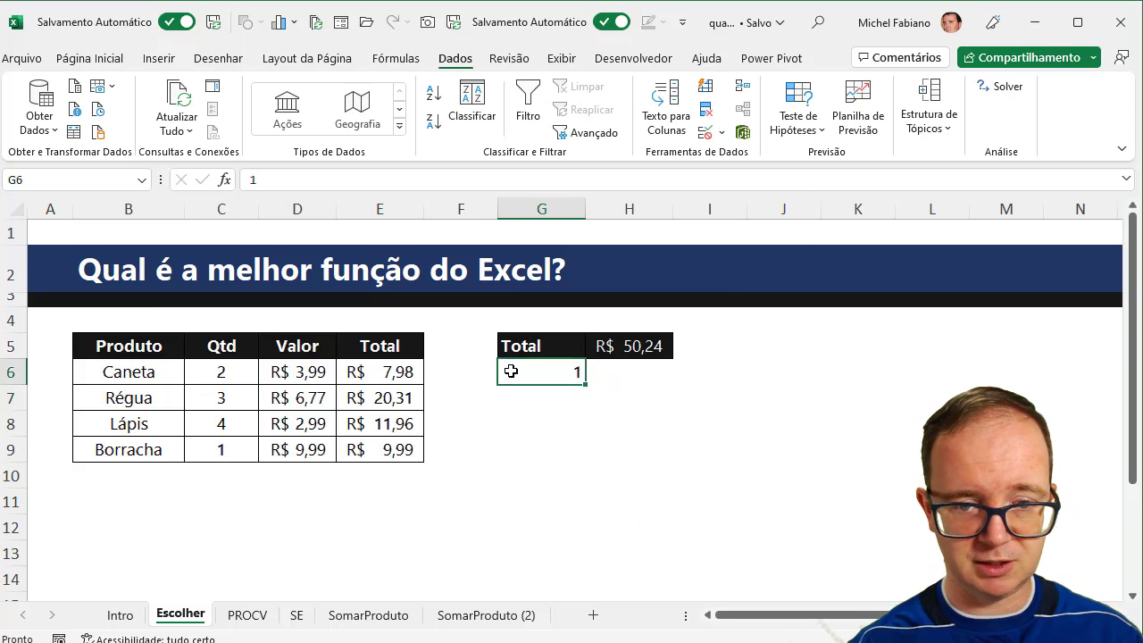
{"action": "type", "text": "2"}
{"action": "key", "text": "Return"}
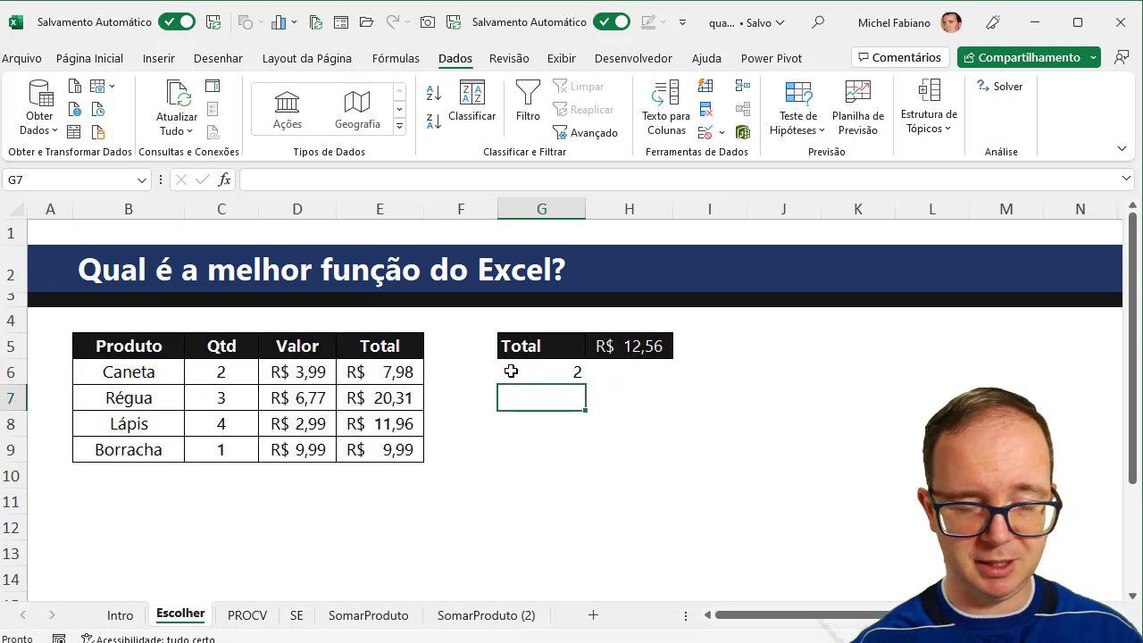
{"action": "key", "text": "Up"}
{"action": "key", "text": "Up"}
{"action": "left_click", "coordinate": [511, 371]}
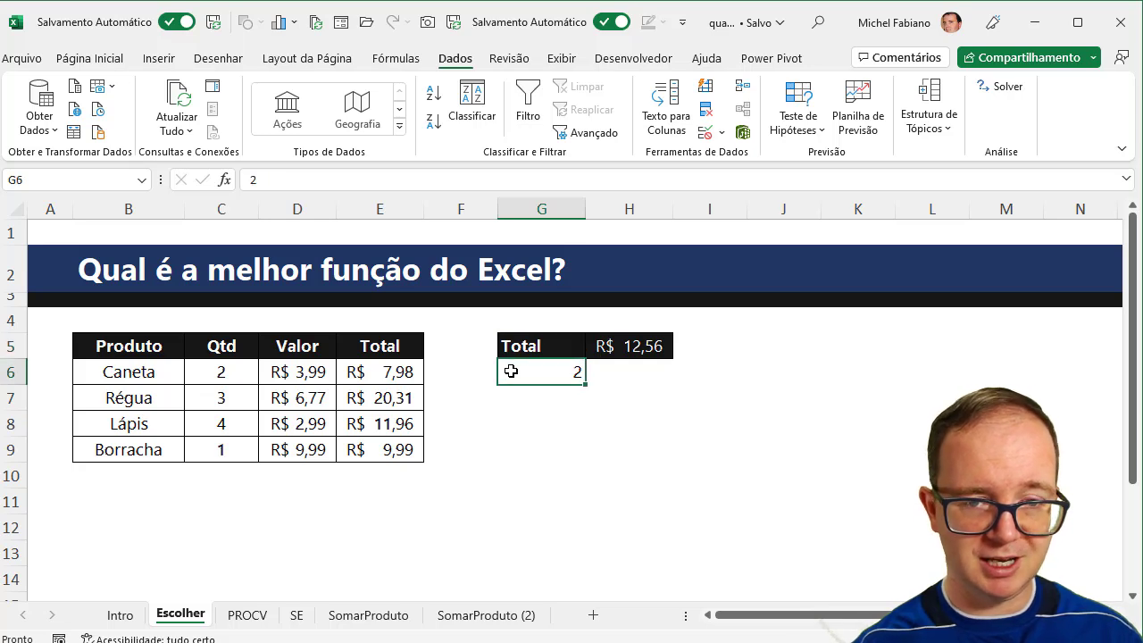
Enter =SE(G5="total";1;2) in G6
{"action": "type", "text": "=se"}
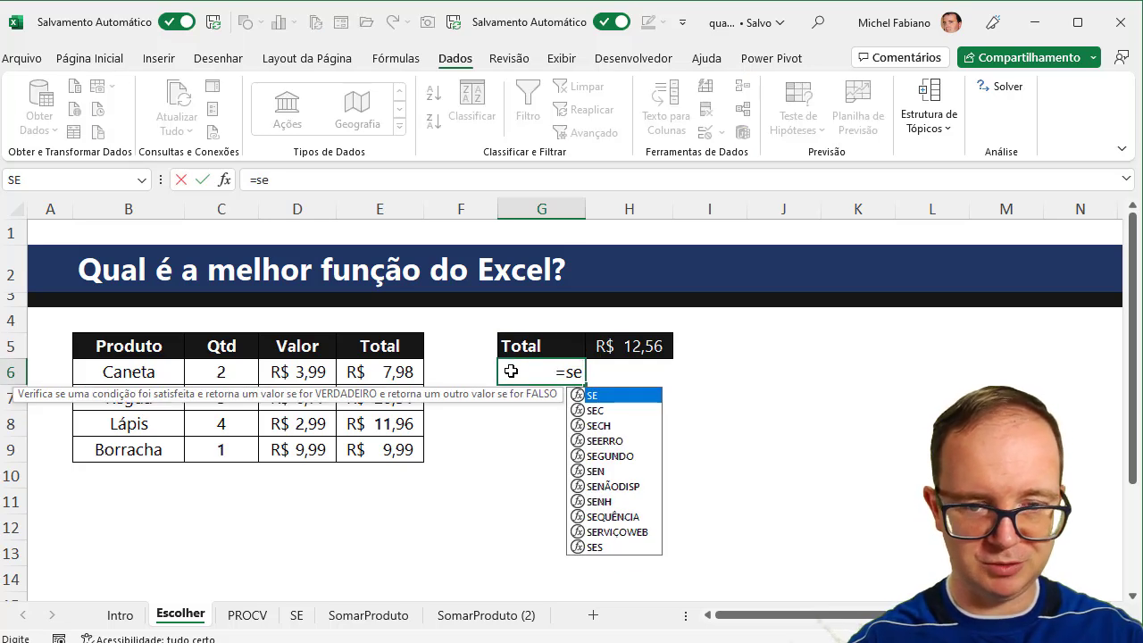
{"action": "type", "text": "("}
{"action": "key", "text": "Up"}
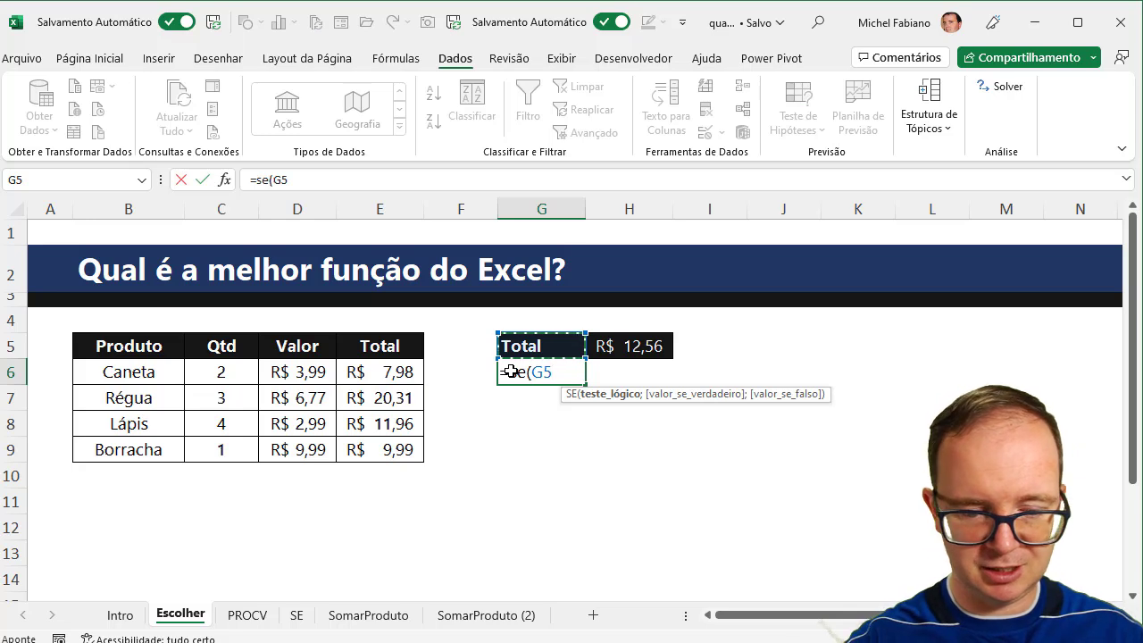
{"action": "type", "text": "=T"}
{"action": "key", "text": "BackSpace"}
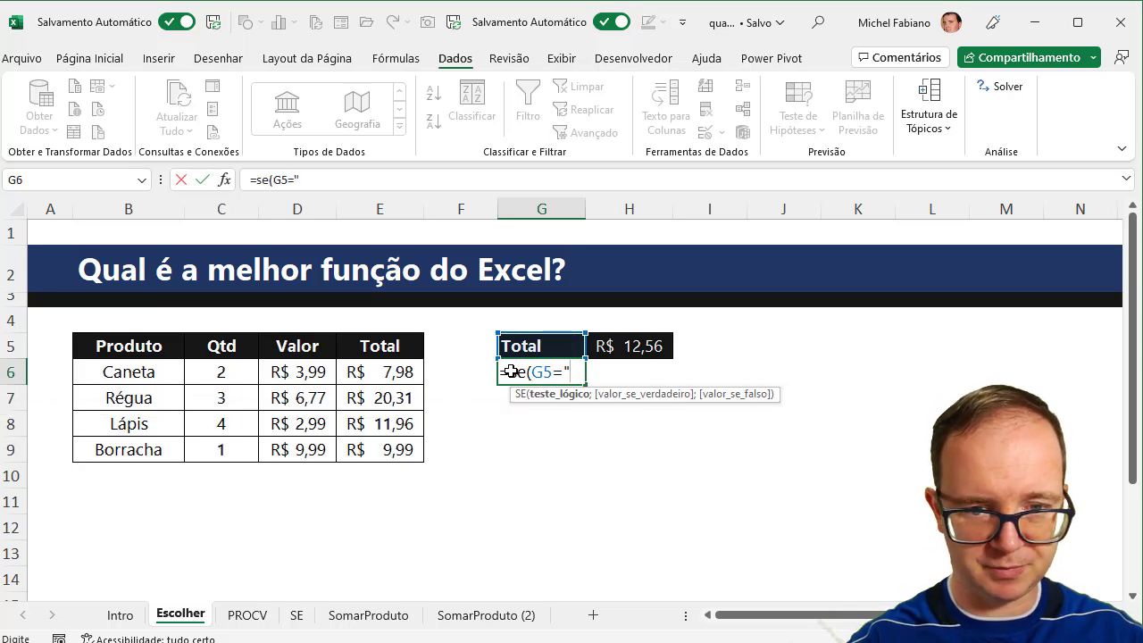
{"action": "type", "text": "total\";"}
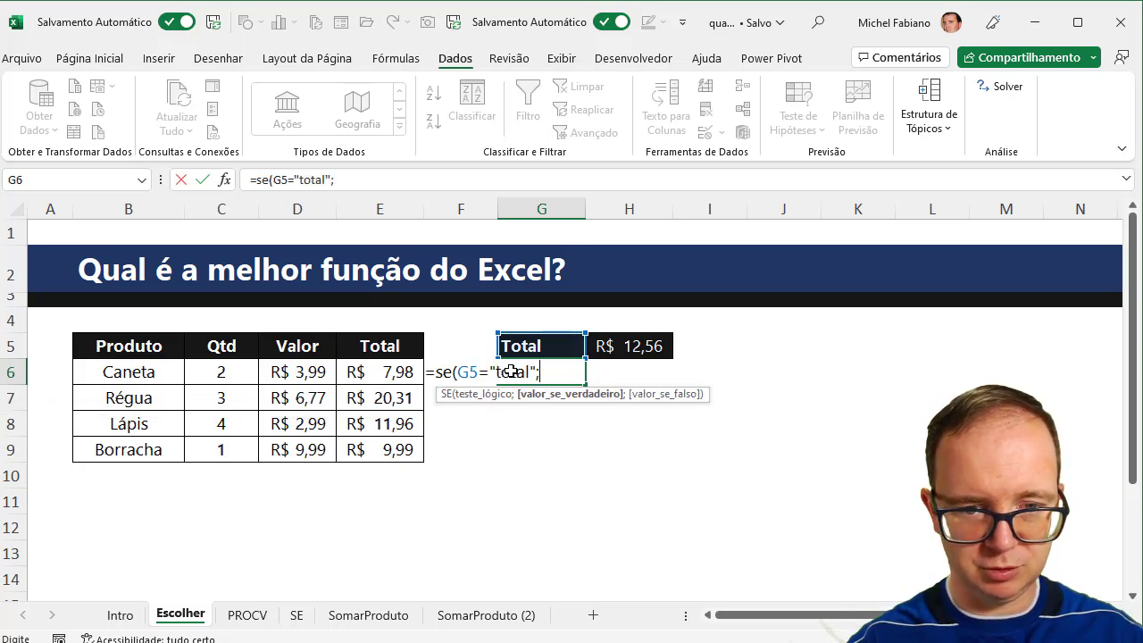
{"action": "type", "text": "1;"}
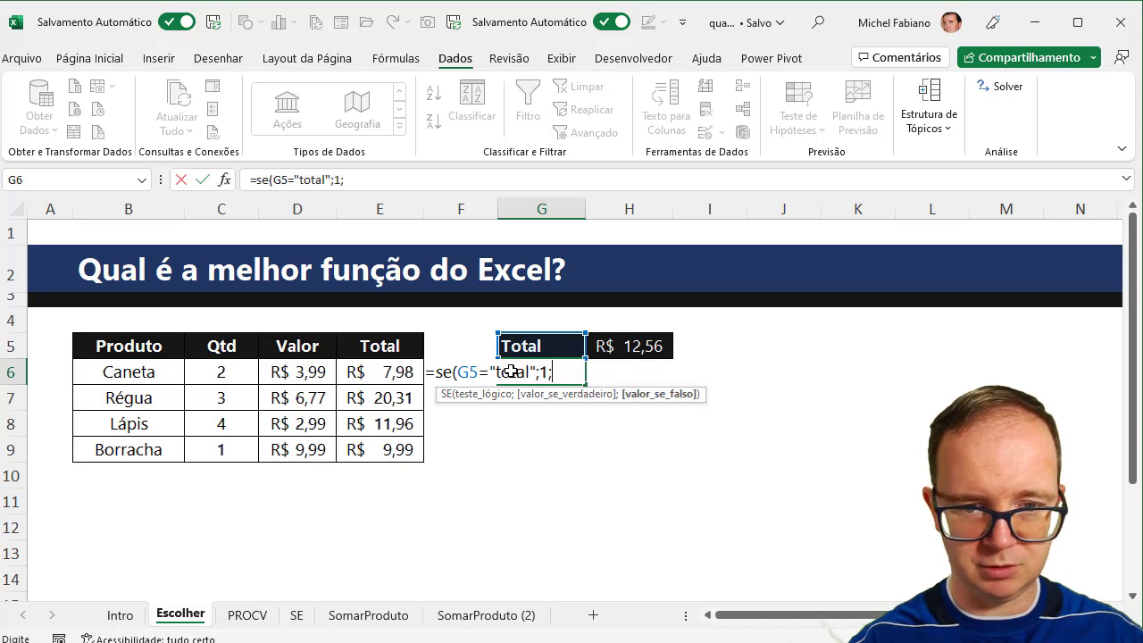
{"action": "type", "text": "2"}
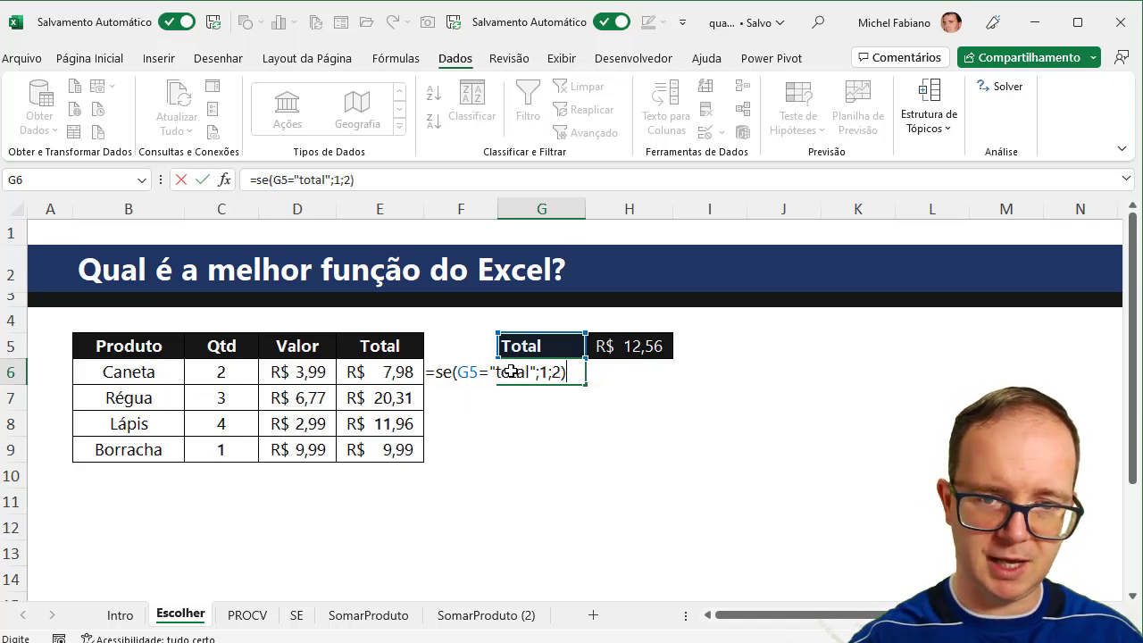
{"action": "key", "text": "Return"}
Switch G5's dropdown between Média and Total, finishing on Média
{"action": "left_click", "coordinate": [564, 346]}
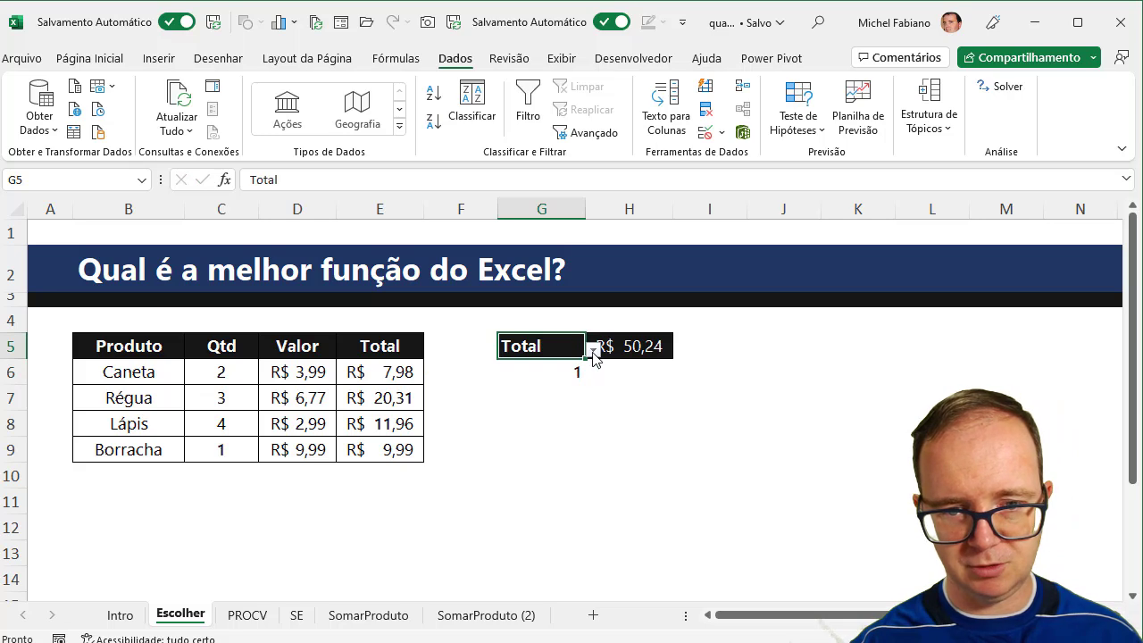
{"action": "left_click", "coordinate": [593, 351]}
{"action": "left_click", "coordinate": [540, 385]}
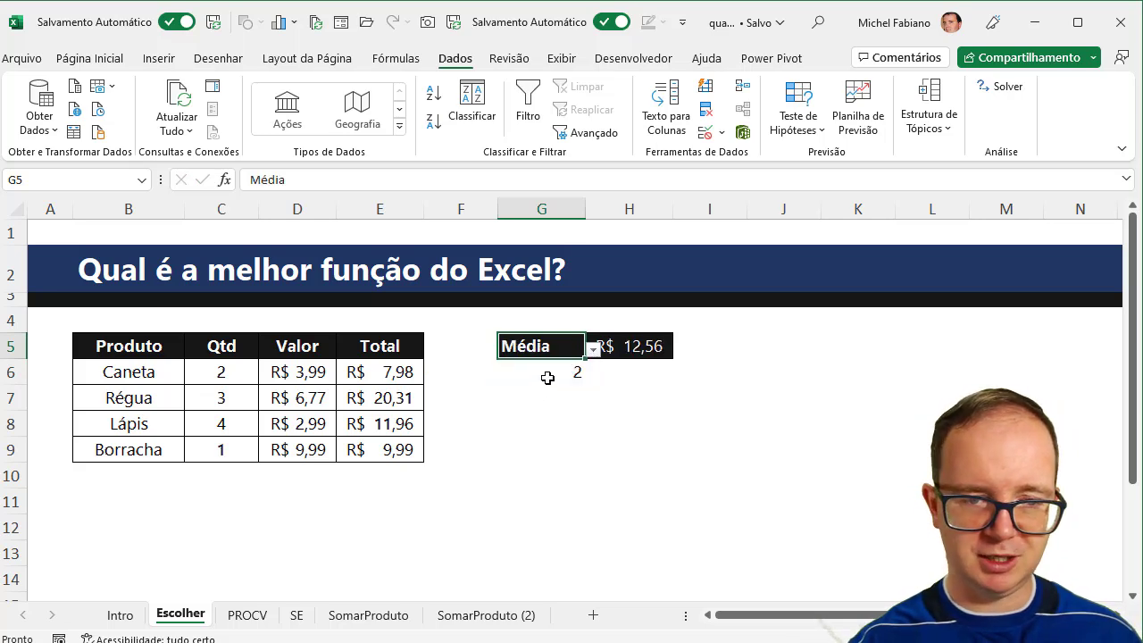
{"action": "left_click", "coordinate": [594, 353]}
{"action": "left_click", "coordinate": [548, 370]}
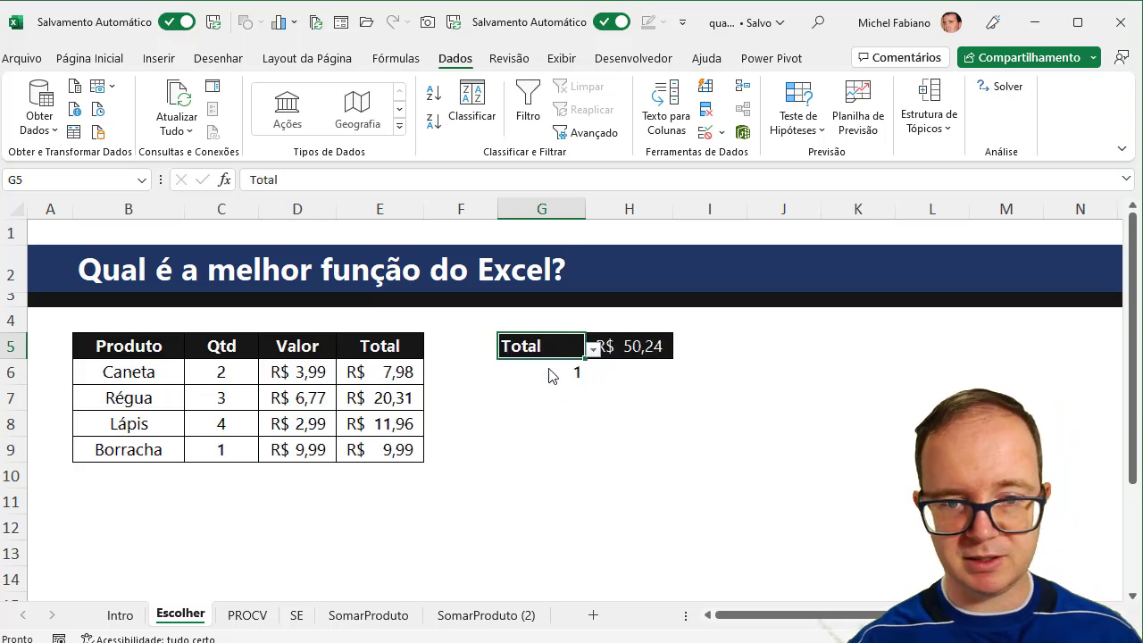
{"action": "left_click", "coordinate": [593, 351]}
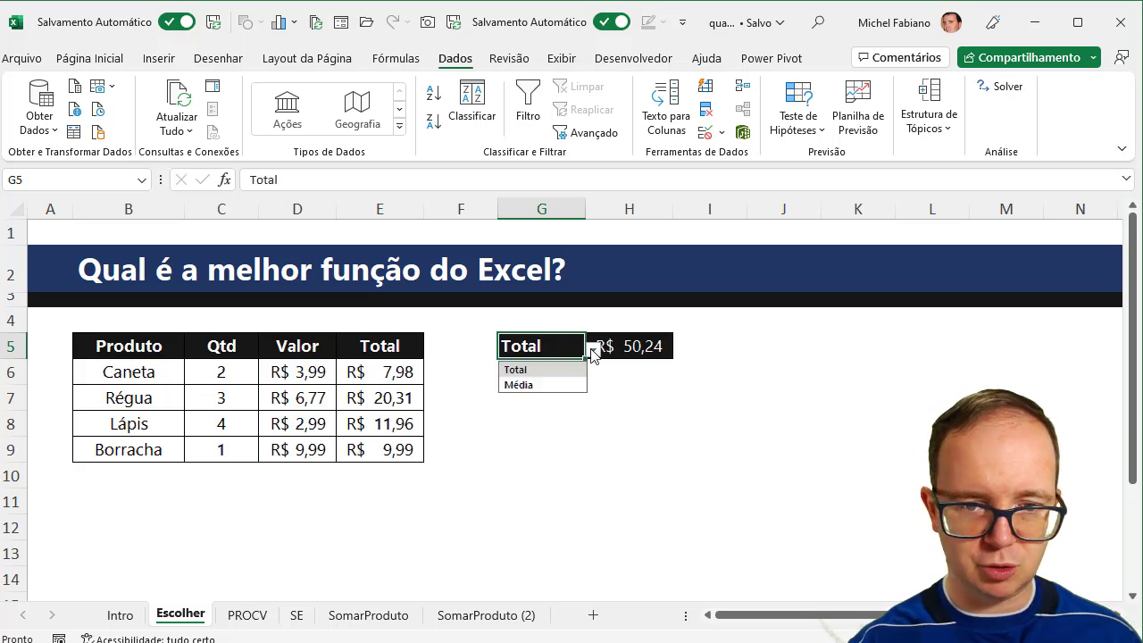
{"action": "left_click", "coordinate": [540, 386]}
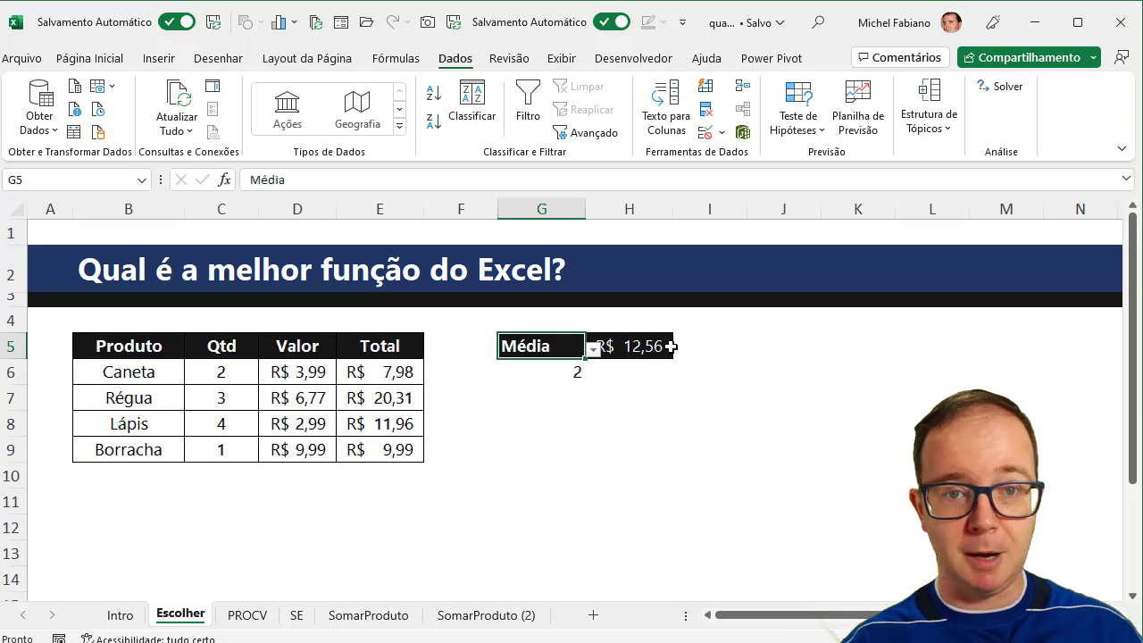
Go to the PROCV sheet and clear the Total cells D6:D9
{"action": "left_click", "coordinate": [252, 614]}
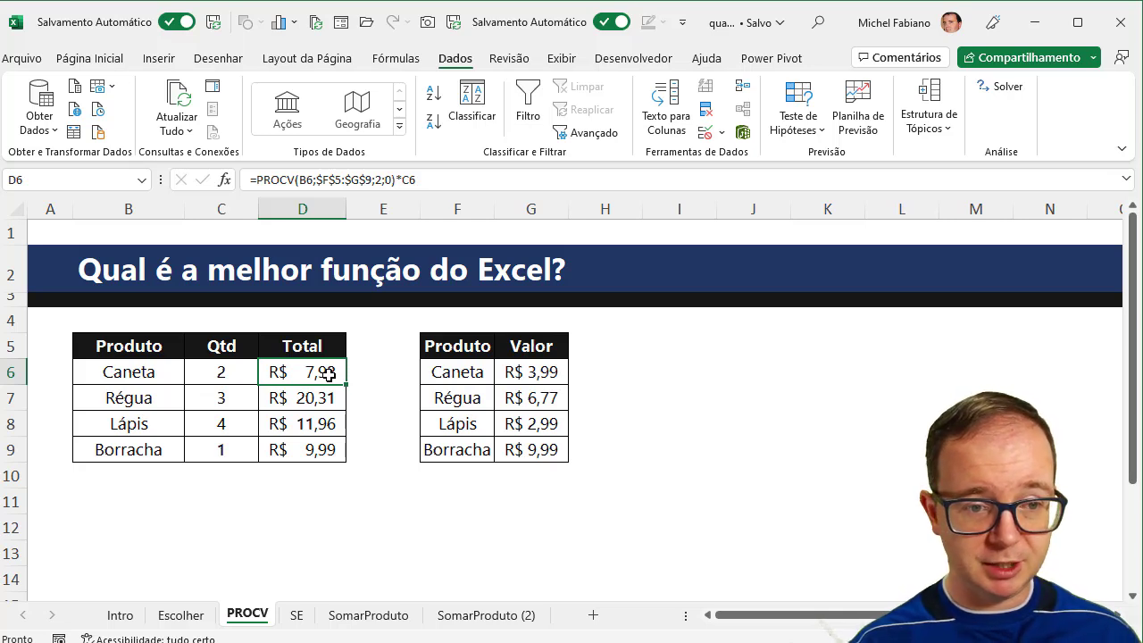
{"action": "left_click_drag", "start_coordinate": [329, 374], "coordinate": [320, 453]}
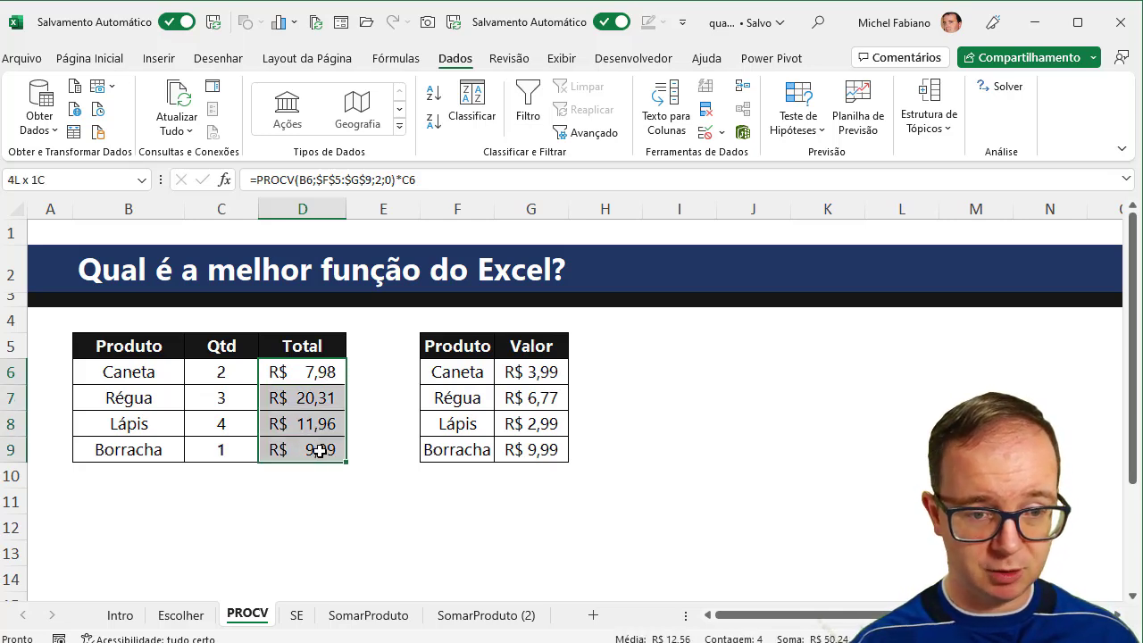
{"action": "key", "text": "Delete"}
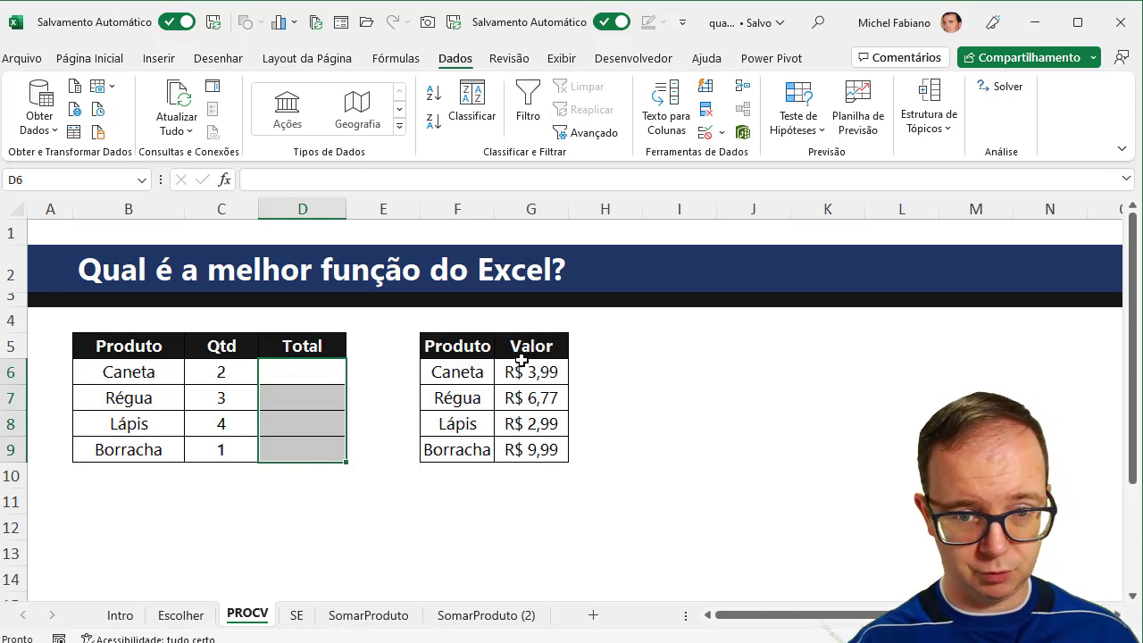
{"action": "left_click", "coordinate": [107, 352]}
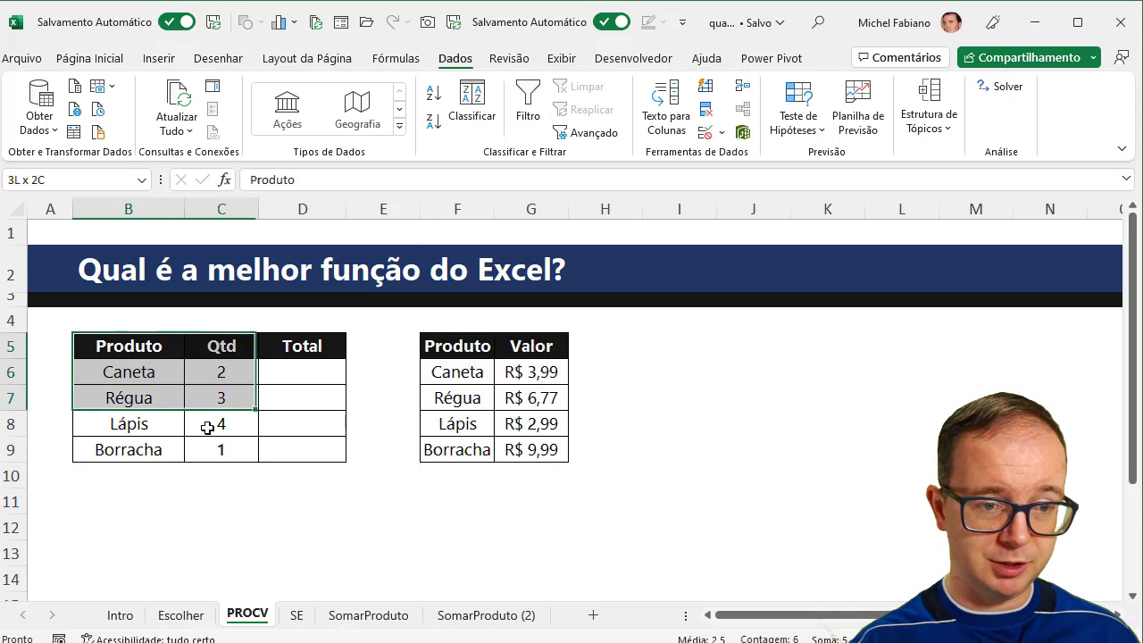
{"action": "left_click_drag", "start_coordinate": [107, 352], "coordinate": [222, 452]}
{"action": "left_click", "coordinate": [312, 371]}
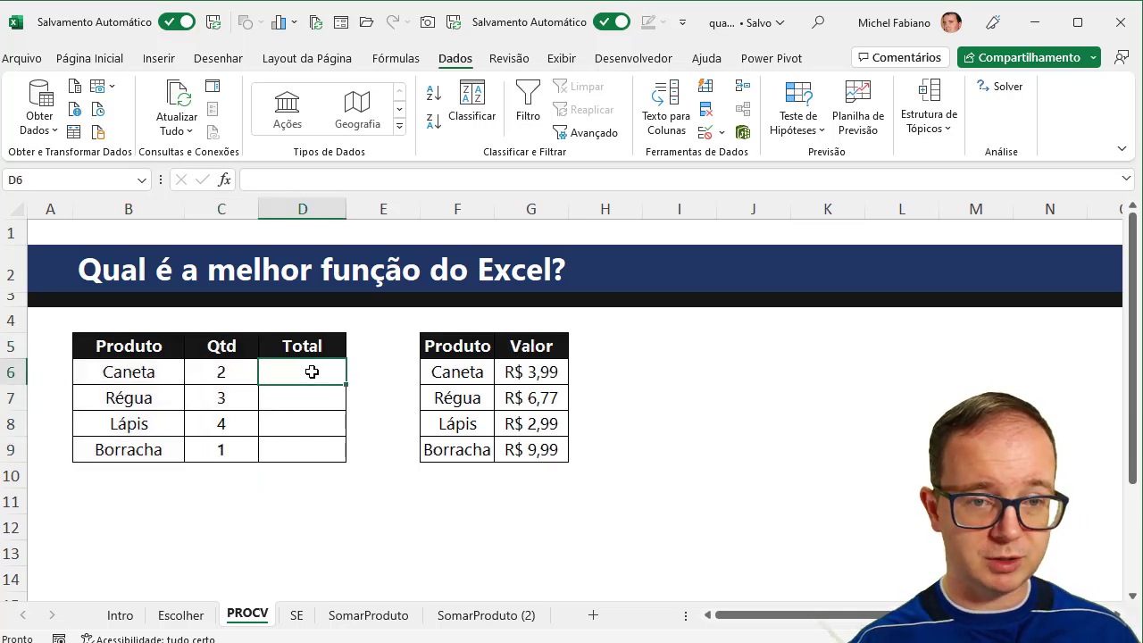
Enter =PROCV(B6;$F$6:$G$9;2;0) in D6, returning Caneta's price R$ 3,99
{"action": "type", "text": "=p"}
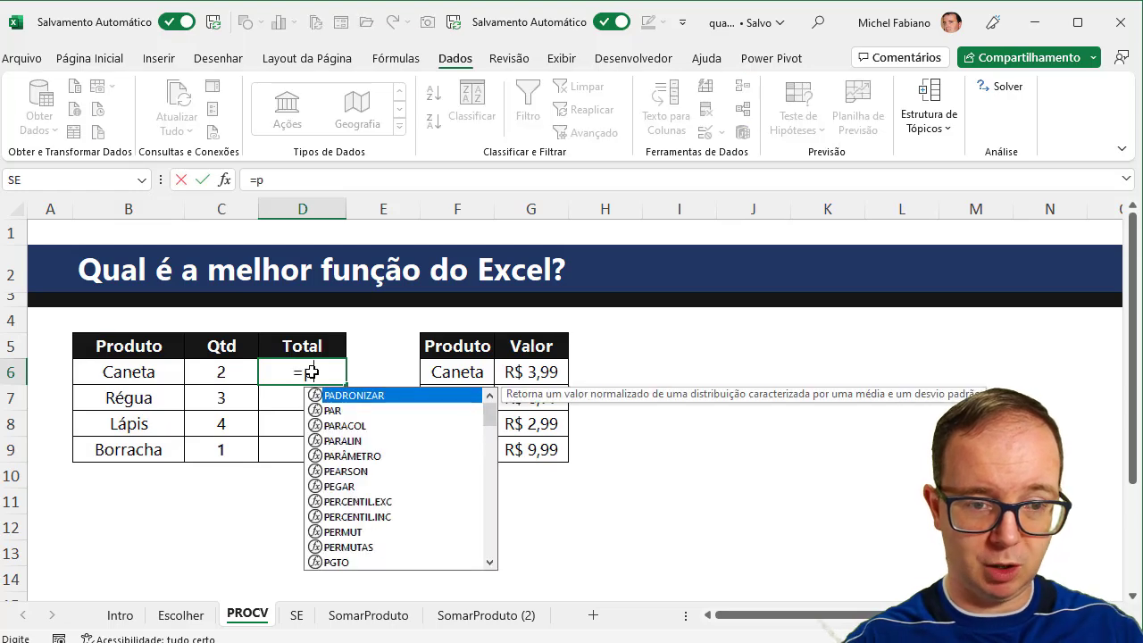
{"action": "type", "text": "rocv("}
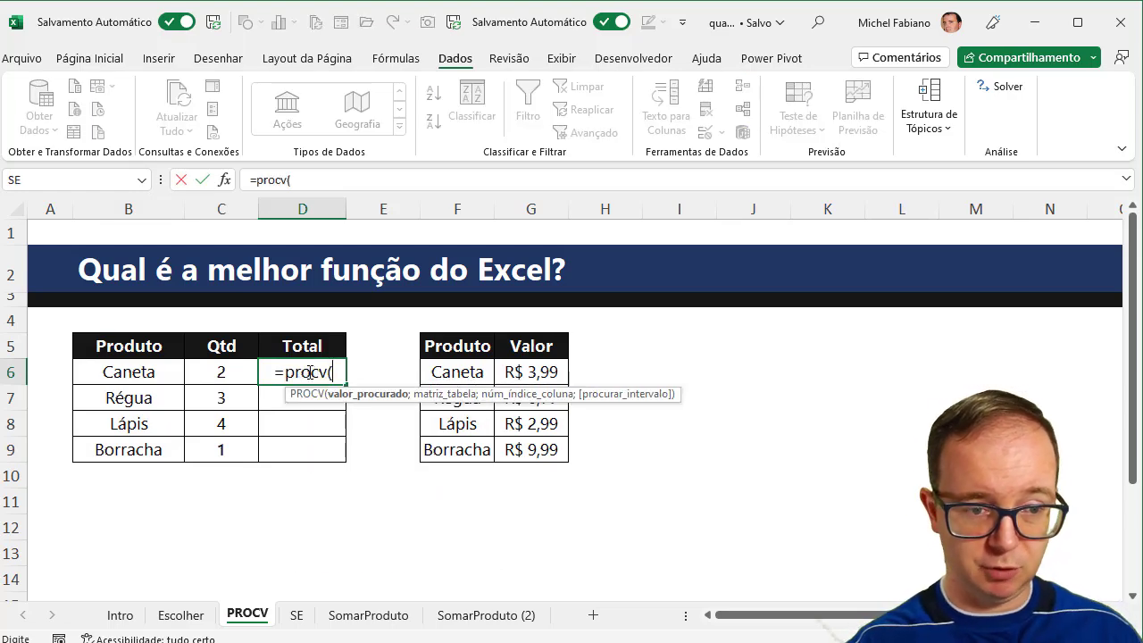
{"action": "left_click", "coordinate": [149, 373]}
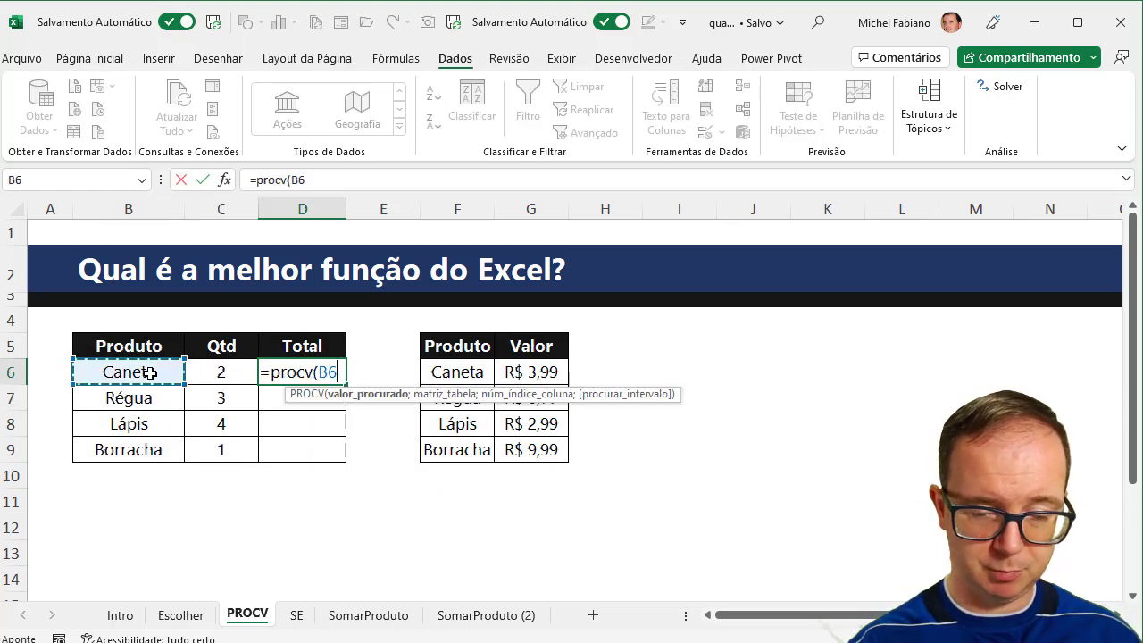
{"action": "type", "text": ";"}
{"action": "left_click_drag", "start_coordinate": [430, 376], "coordinate": [527, 441]}
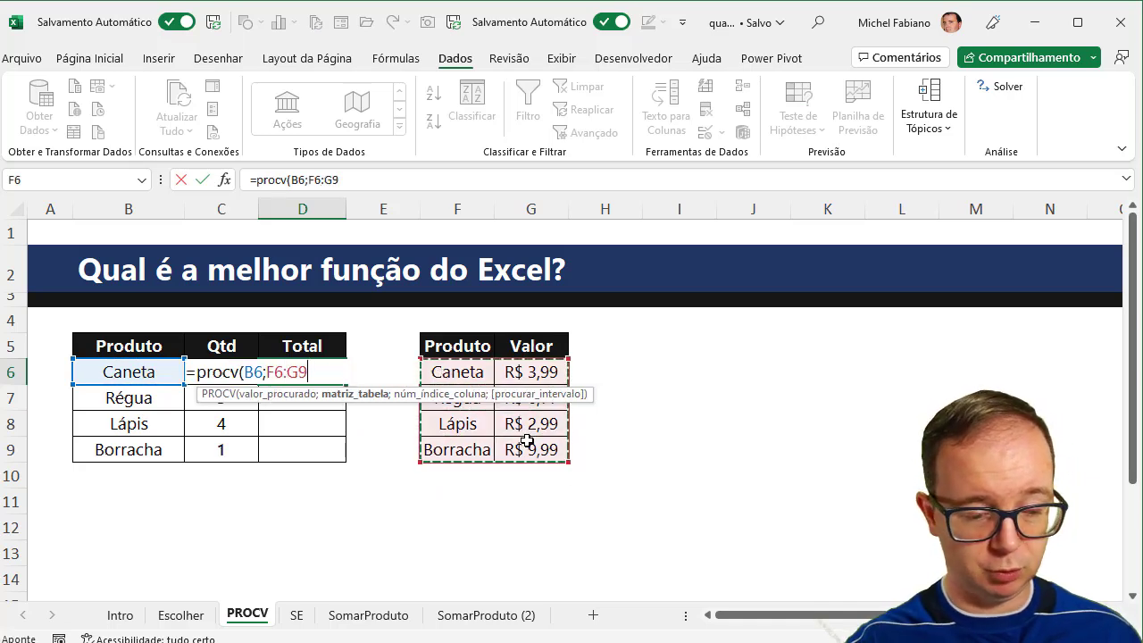
{"action": "key", "text": "F4"}
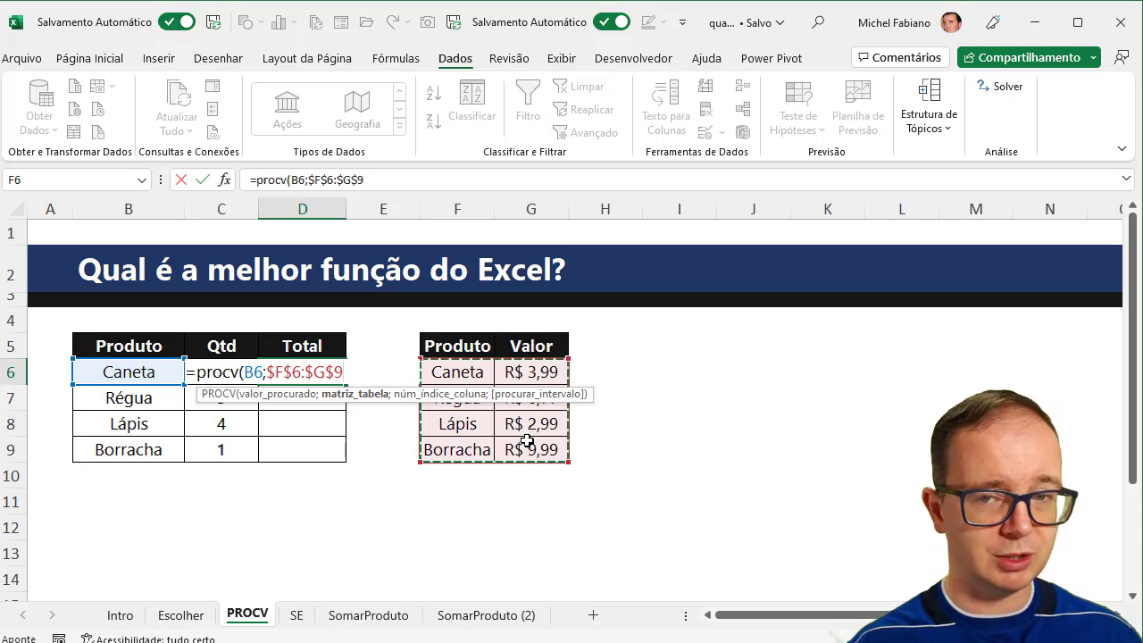
{"action": "type", "text": ";"}
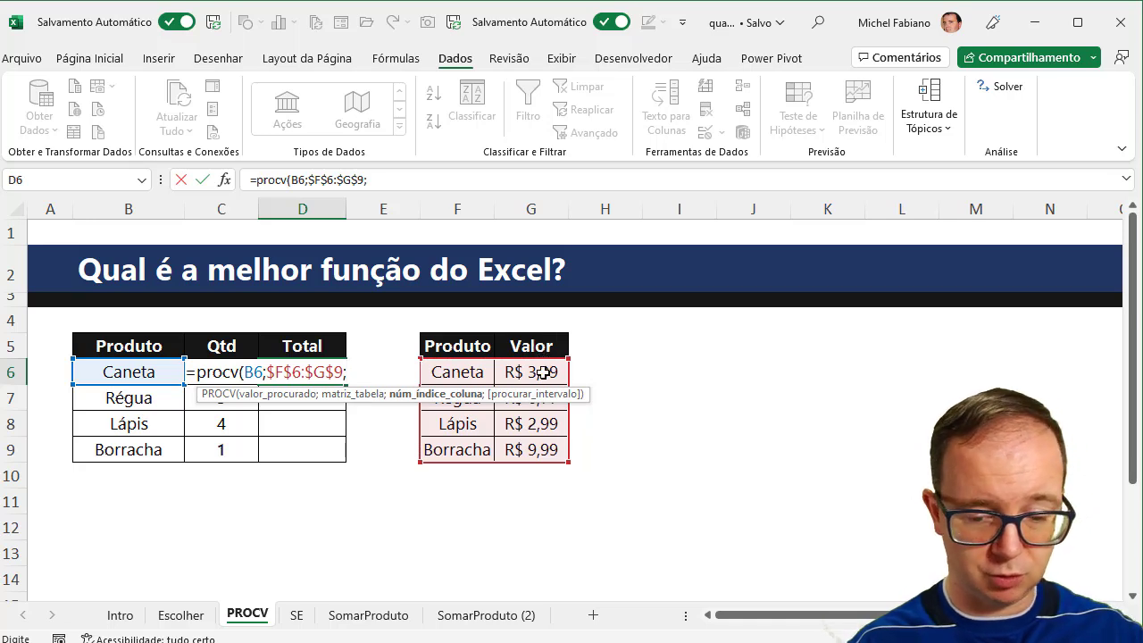
{"action": "type", "text": "2;0"}
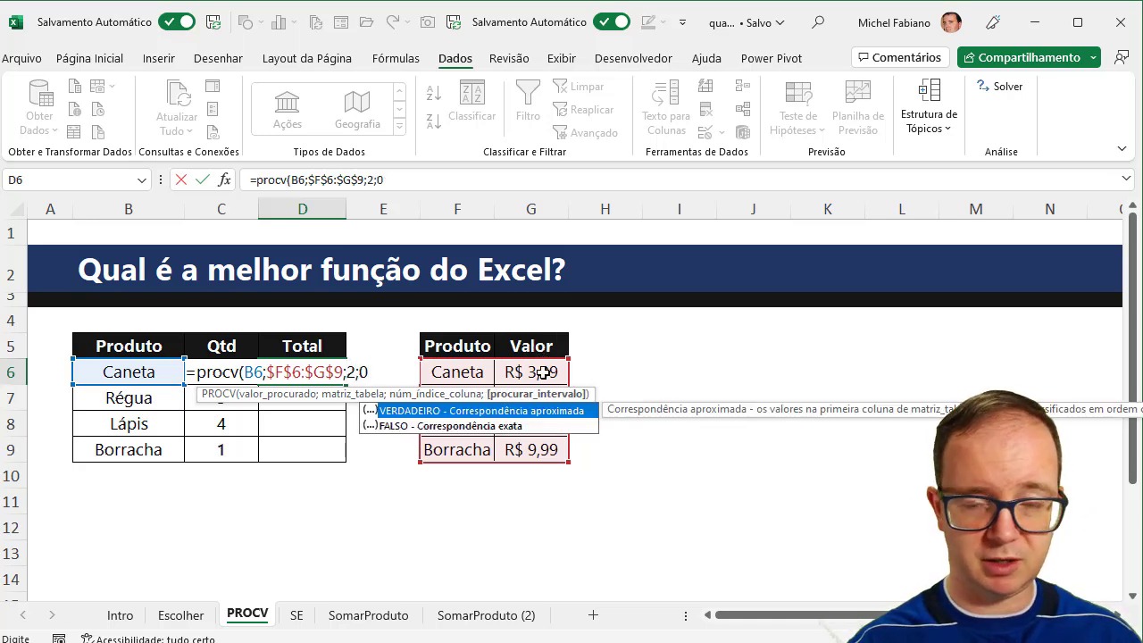
{"action": "type", "text": ")"}
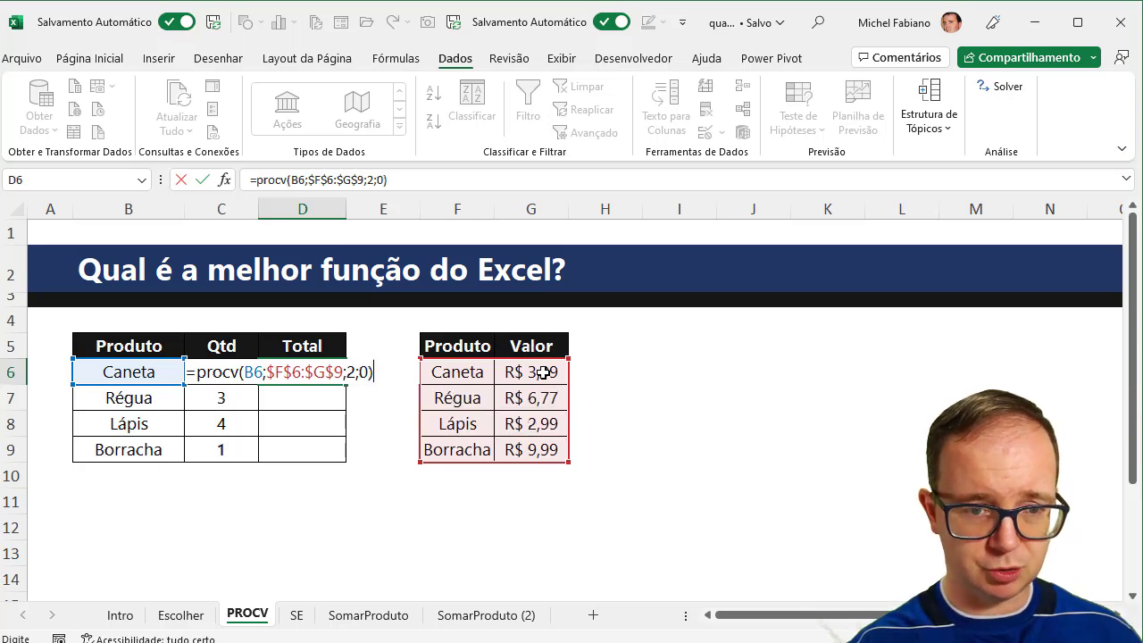
{"action": "key", "text": "Return"}
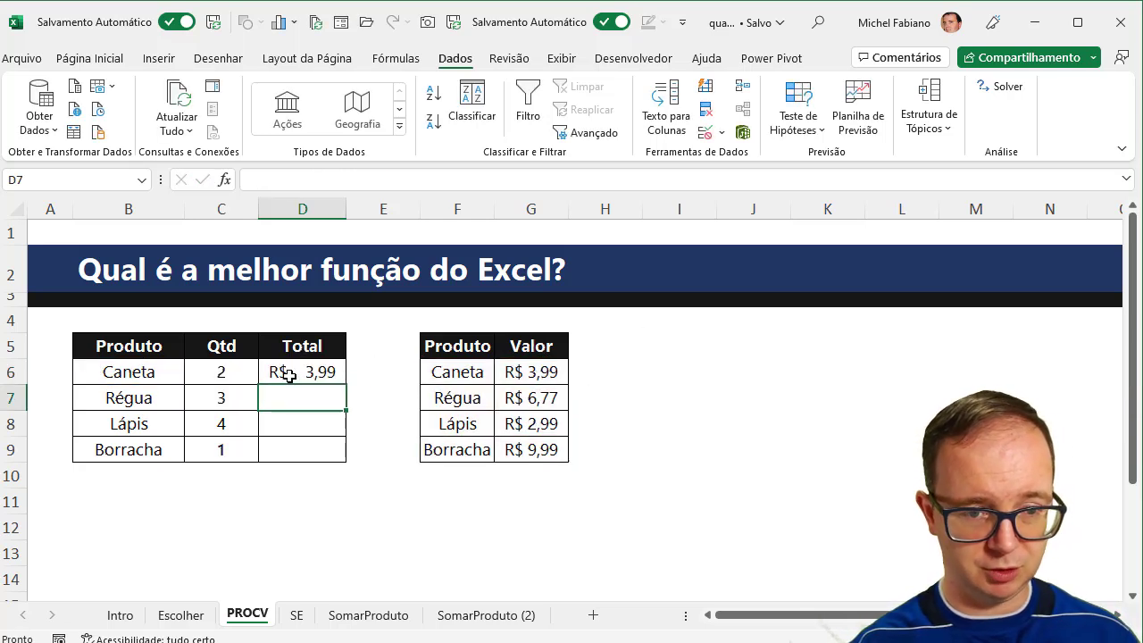
Multiply D6's lookup by C6 and fill the formula down through D9
{"action": "left_click", "coordinate": [288, 375]}
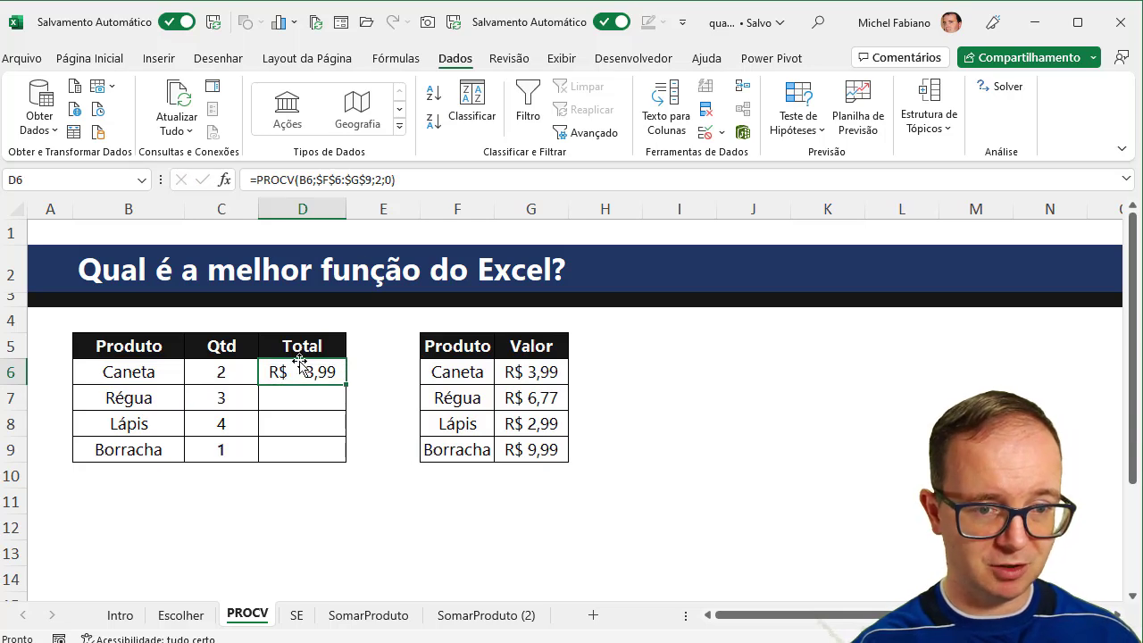
{"action": "double_click", "coordinate": [301, 372]}
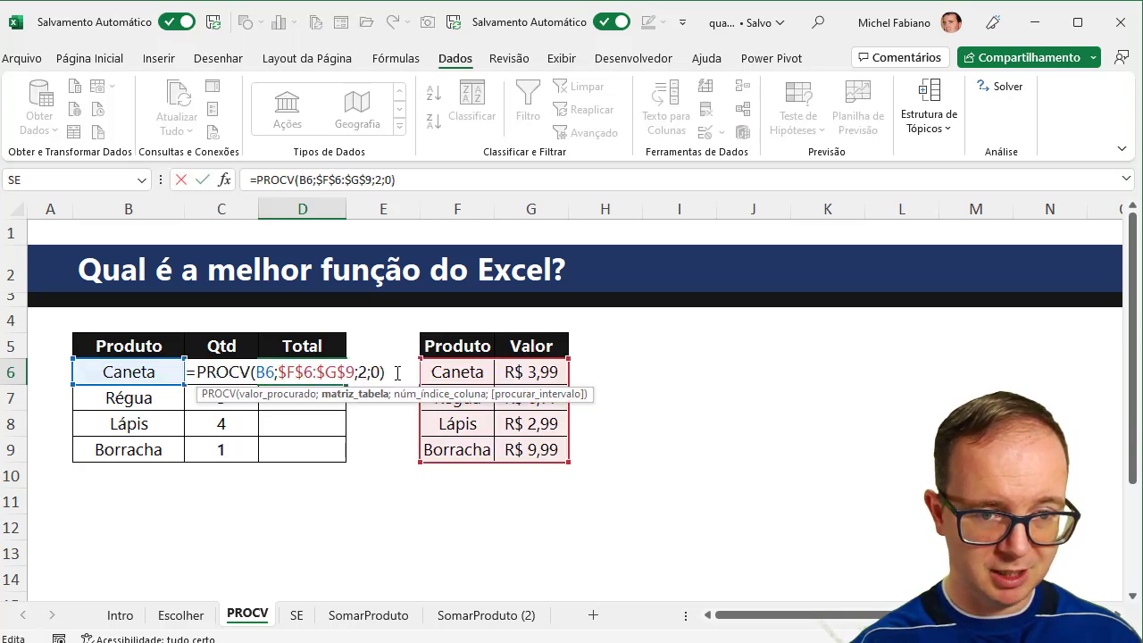
{"action": "left_click", "coordinate": [398, 373]}
{"action": "type", "text": "*"}
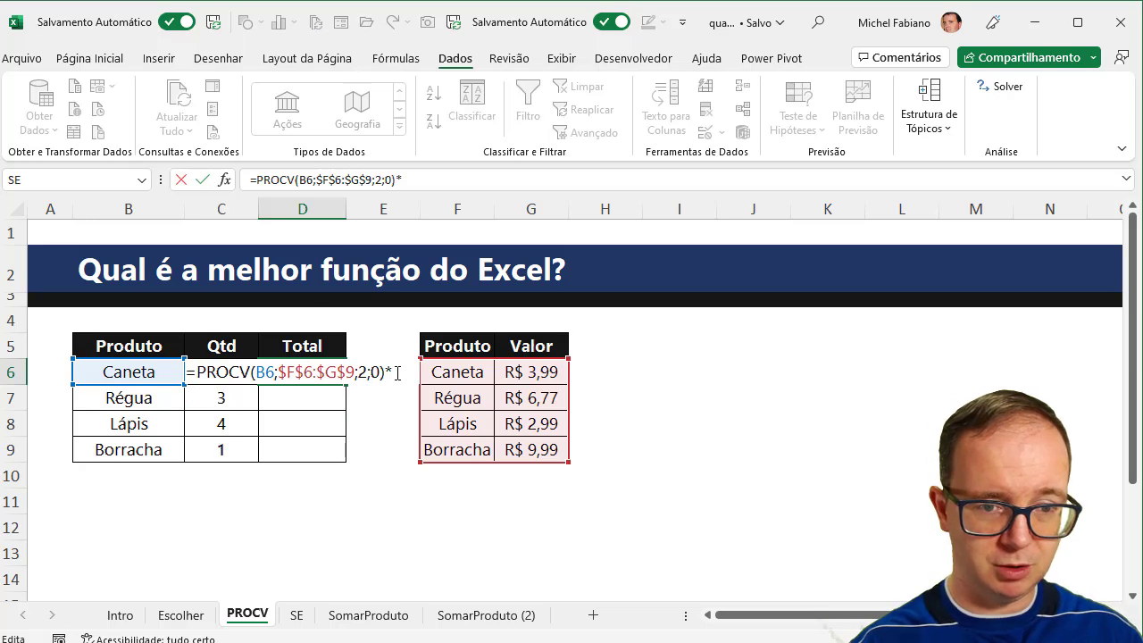
{"action": "left_click", "coordinate": [230, 398]}
{"action": "key", "text": "Up"}
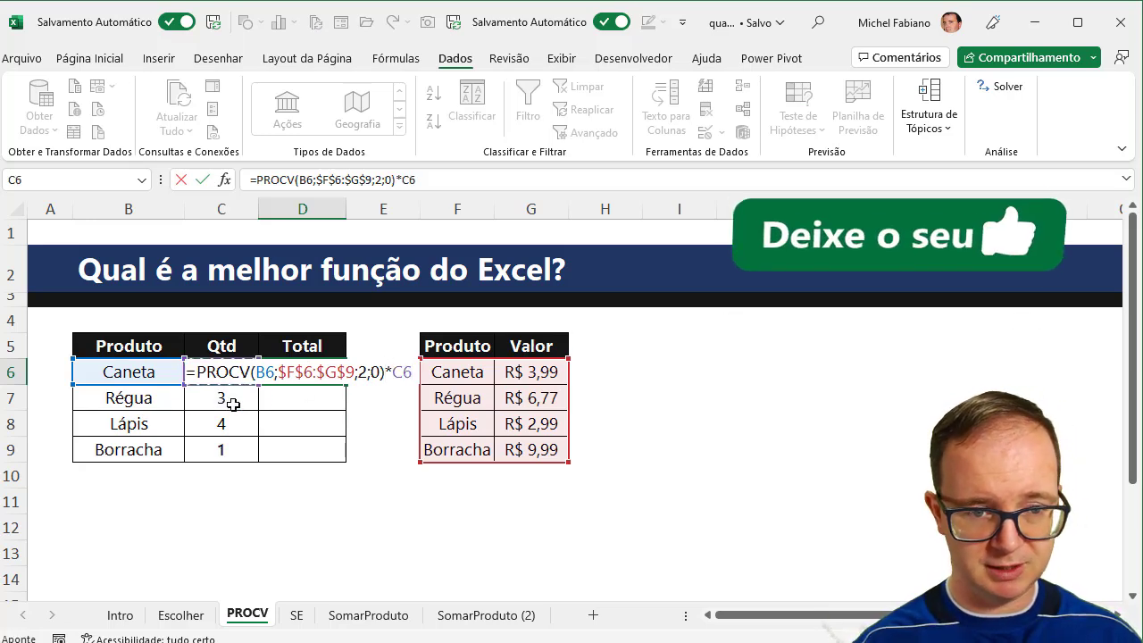
{"action": "key", "text": "Return"}
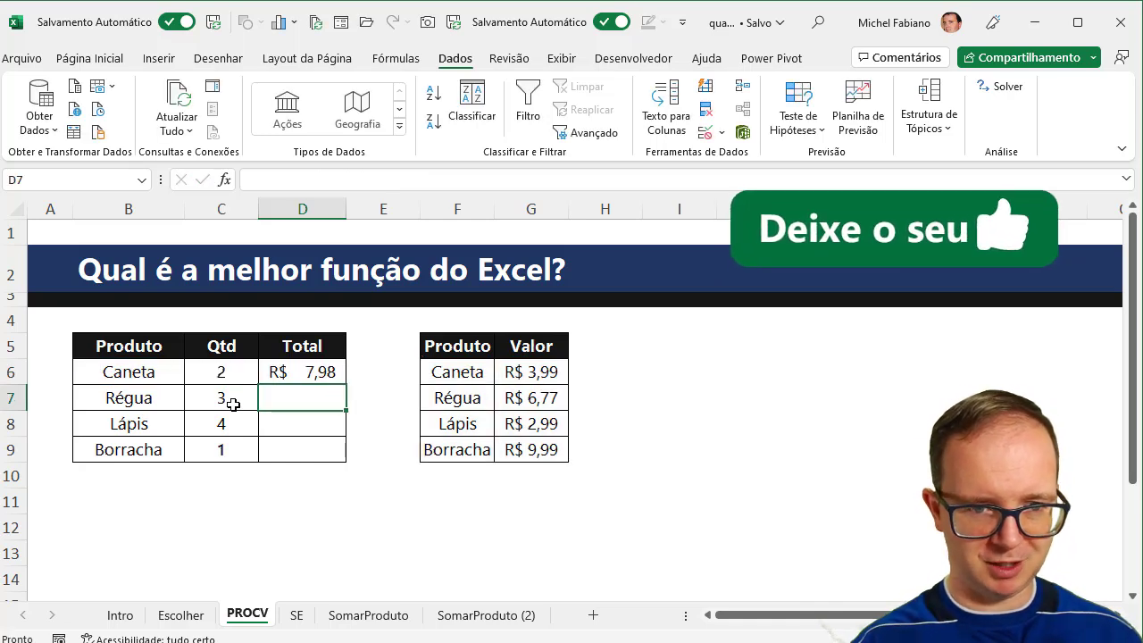
{"action": "right_click", "coordinate": [317, 376]}
{"action": "left_click", "coordinate": [317, 376]}
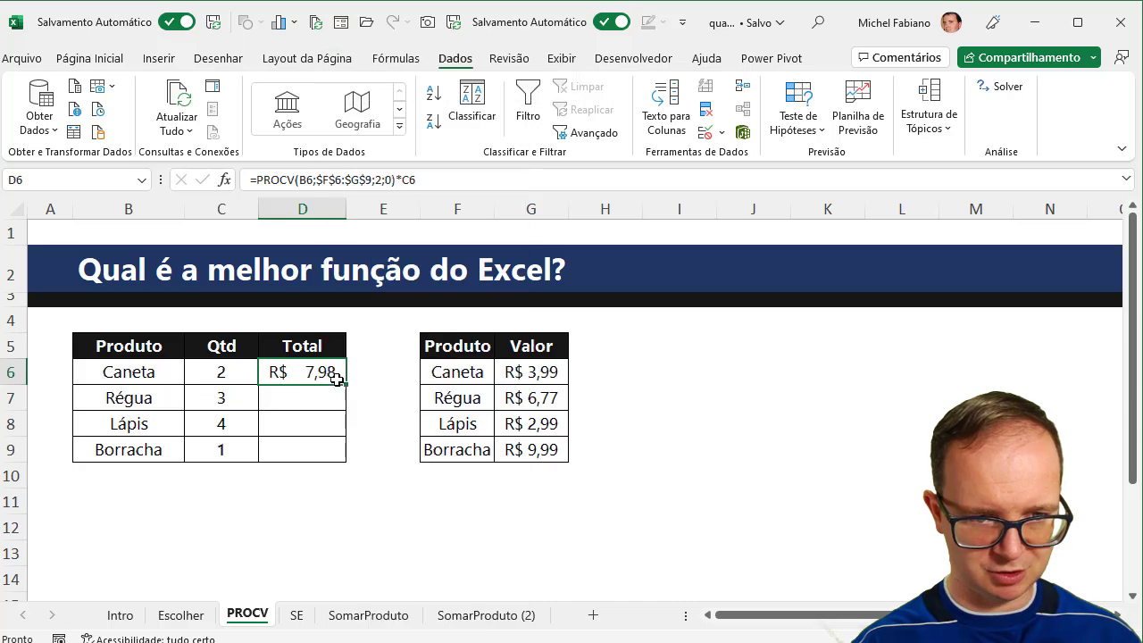
{"action": "double_click", "coordinate": [346, 383]}
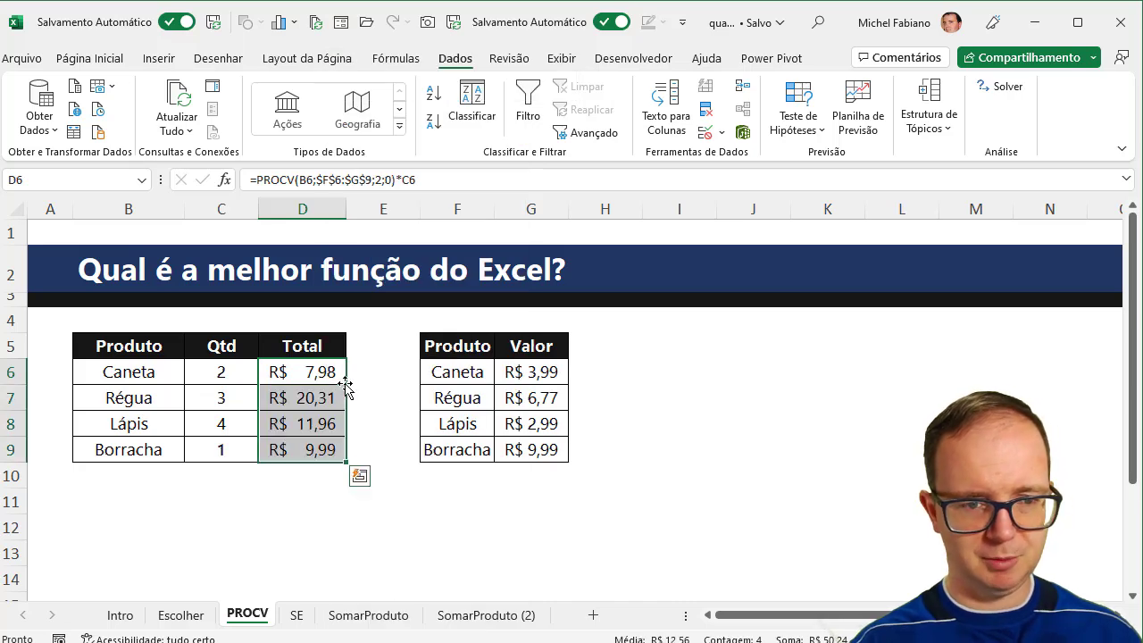
Change B6 to Régua with Qtd 3 and B7 to Caneta with Qtd 2
{"action": "left_click", "coordinate": [119, 378]}
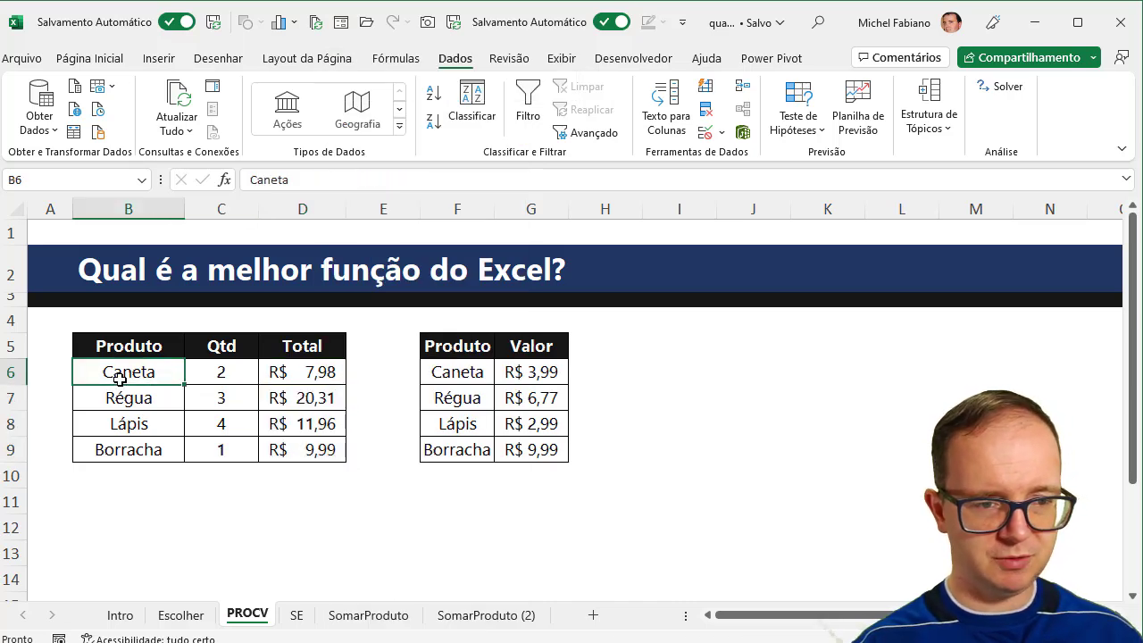
{"action": "type", "text": "Régua"}
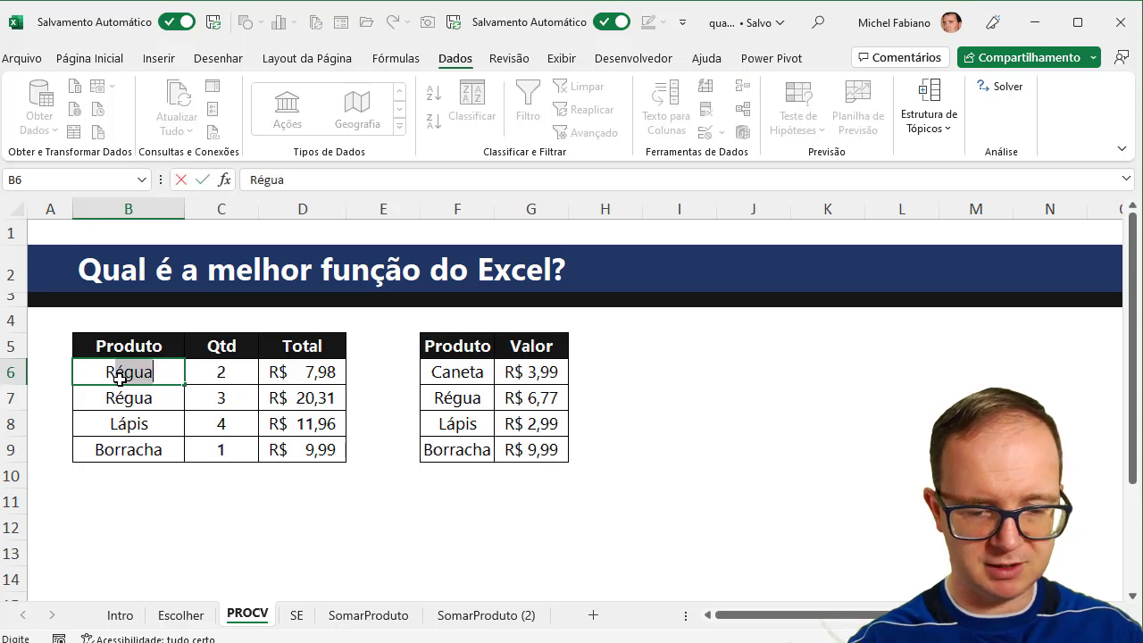
{"action": "key", "text": "Return"}
{"action": "type", "text": "Caneta"}
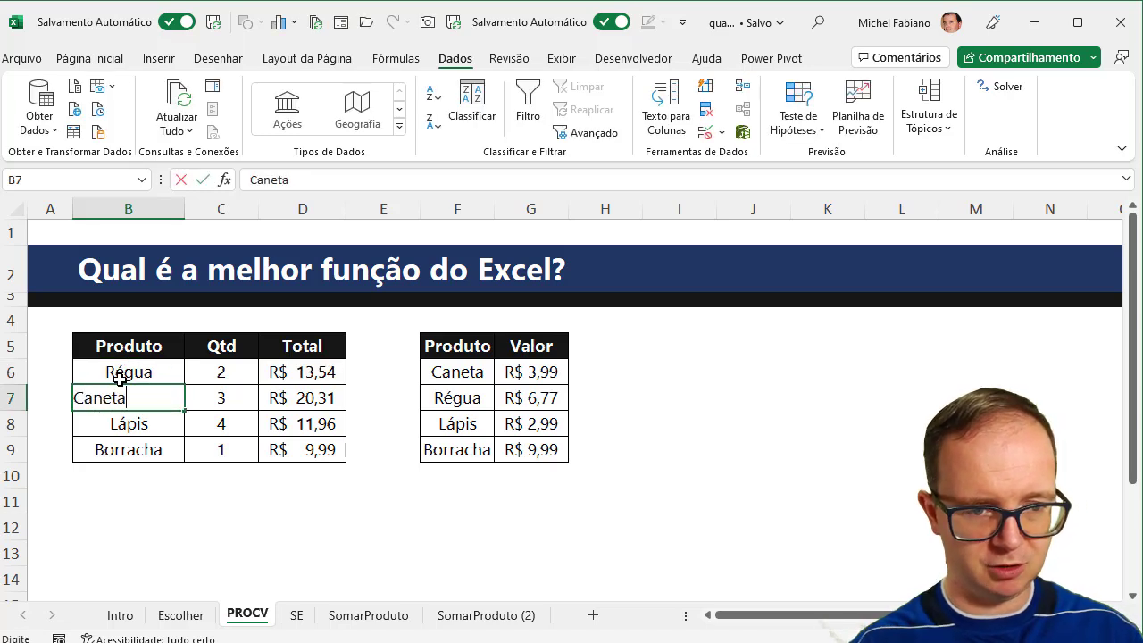
{"action": "key", "text": "Tab"}
{"action": "key", "text": "Up"}
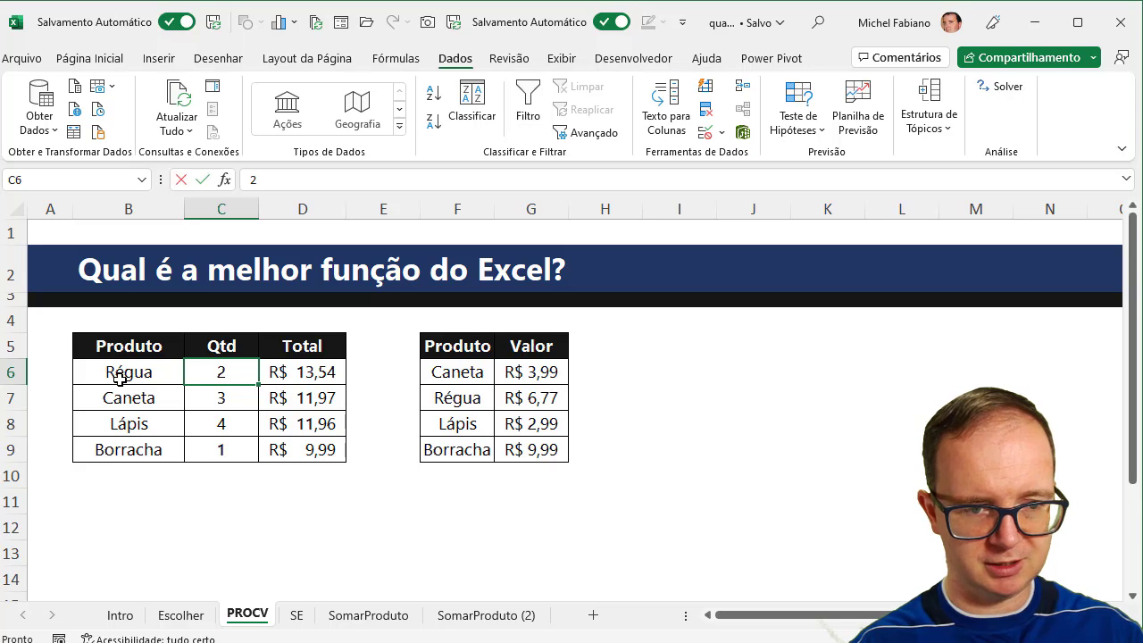
{"action": "type", "text": "3"}
{"action": "key", "text": "Return"}
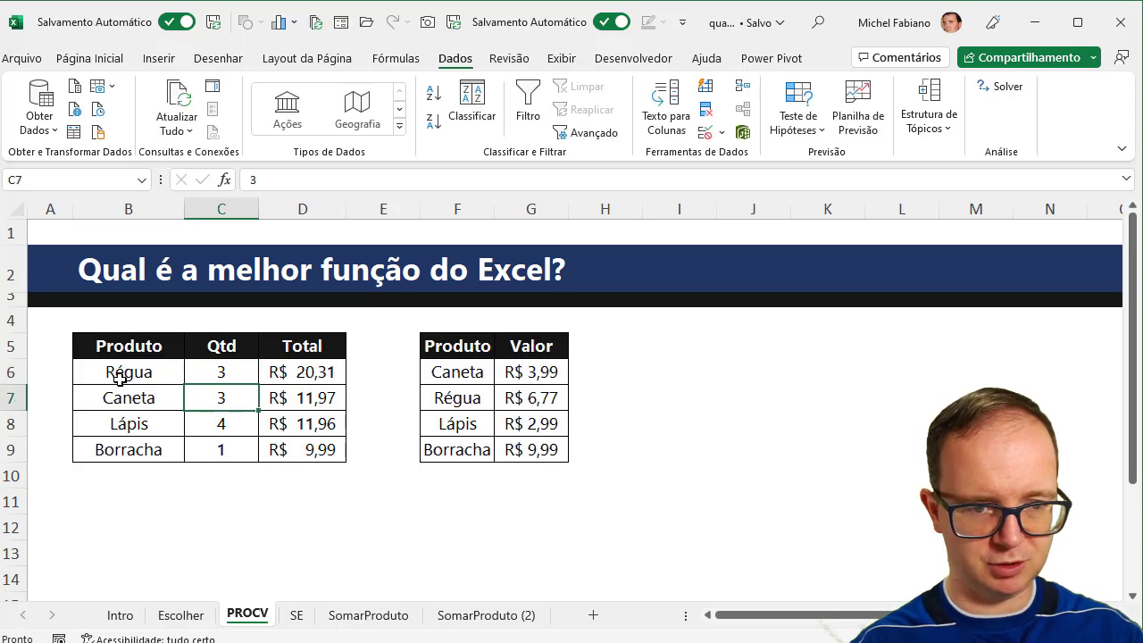
{"action": "type", "text": "2"}
{"action": "key", "text": "Return"}
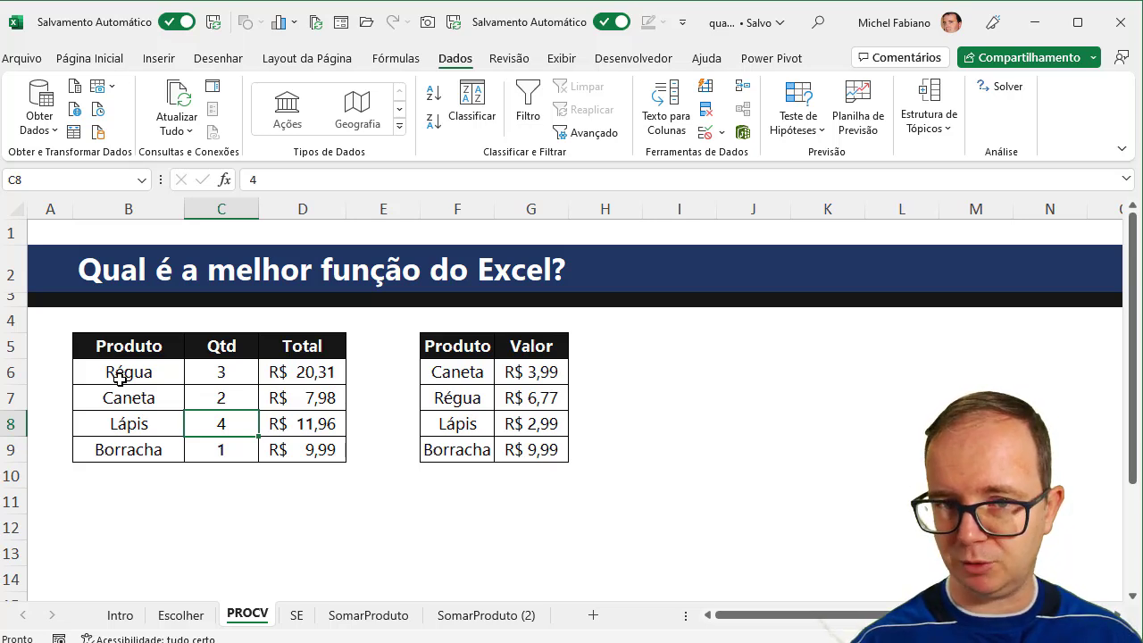
Go to the SE sheet, where the Desconto column holds the SE discount formulas
{"action": "left_click", "coordinate": [295, 616]}
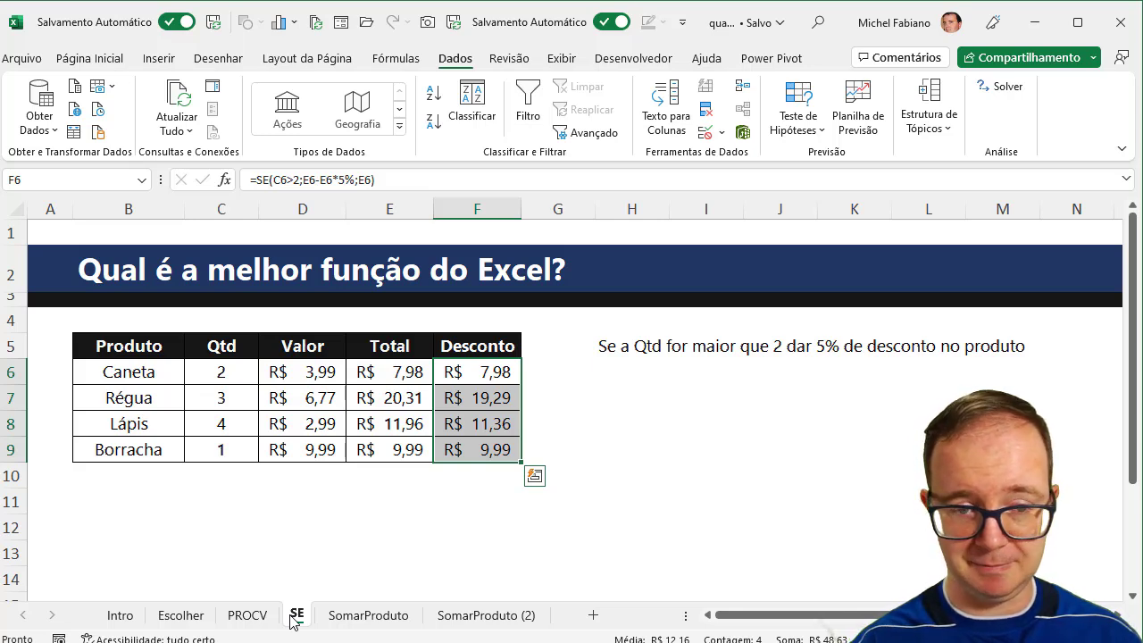
Delete the Desconto formulas in F6:F9 after reviewing the Qtd, Valor and Total columns
{"action": "left_click", "coordinate": [231, 373]}
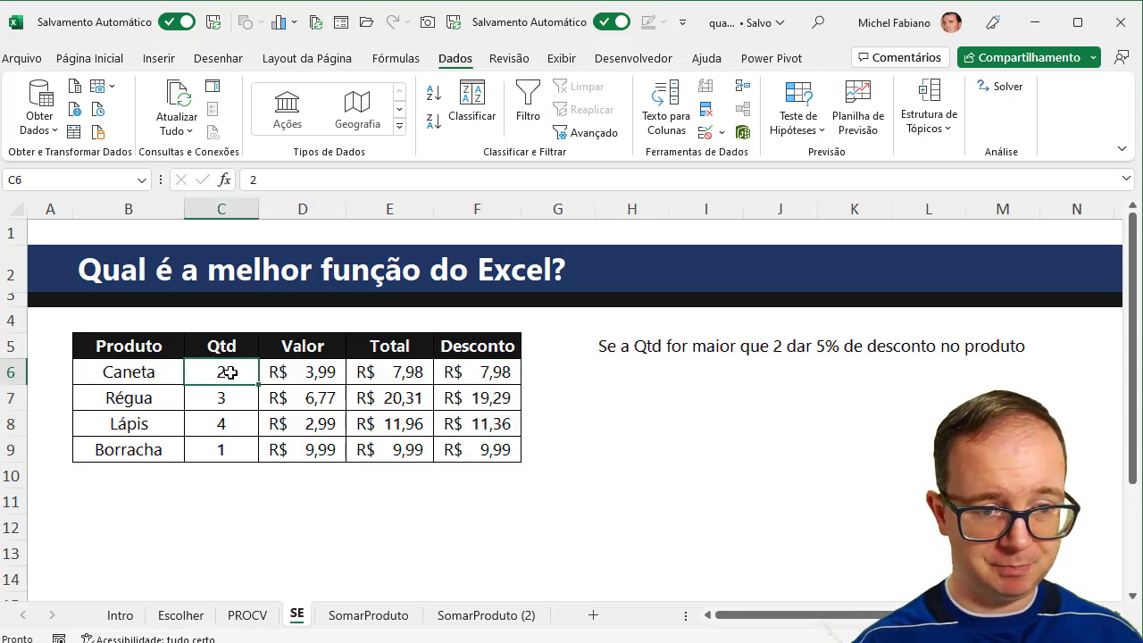
{"action": "left_click_drag", "start_coordinate": [230, 372], "coordinate": [298, 453]}
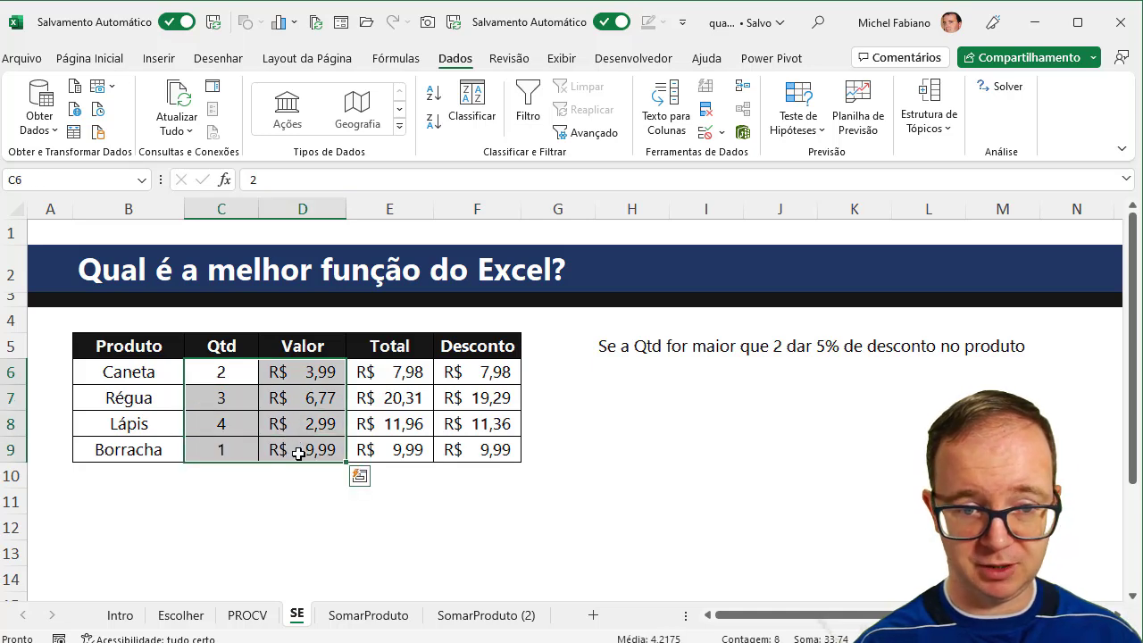
{"action": "left_click_drag", "start_coordinate": [409, 376], "coordinate": [406, 450]}
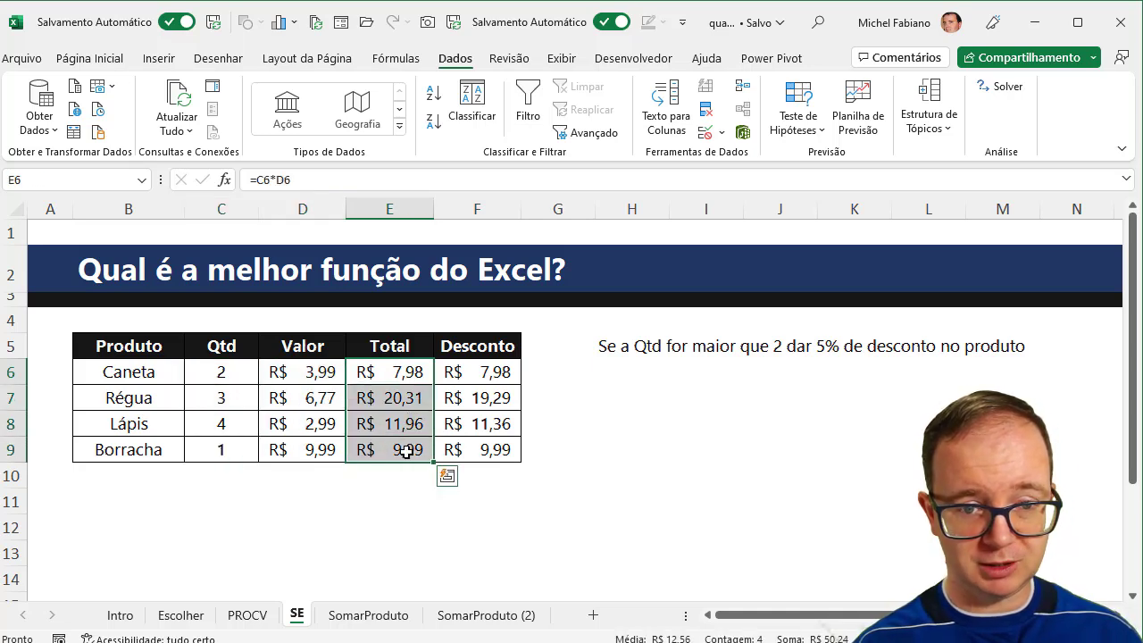
{"action": "left_click_drag", "start_coordinate": [479, 373], "coordinate": [478, 453]}
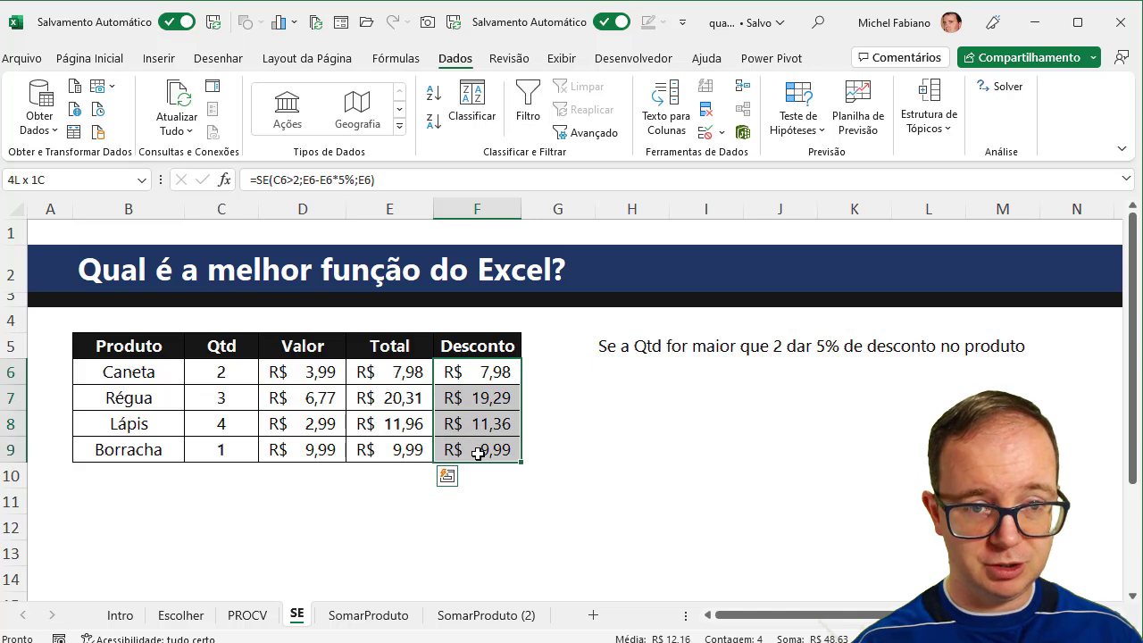
{"action": "key", "text": "Delete"}
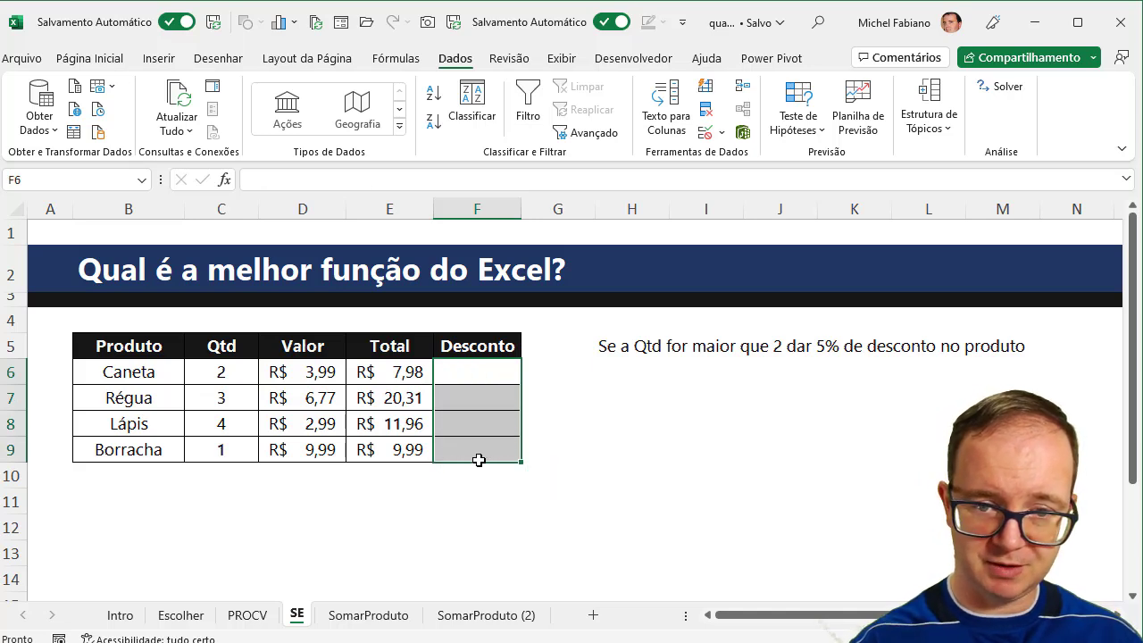
{"action": "left_click", "coordinate": [602, 348]}
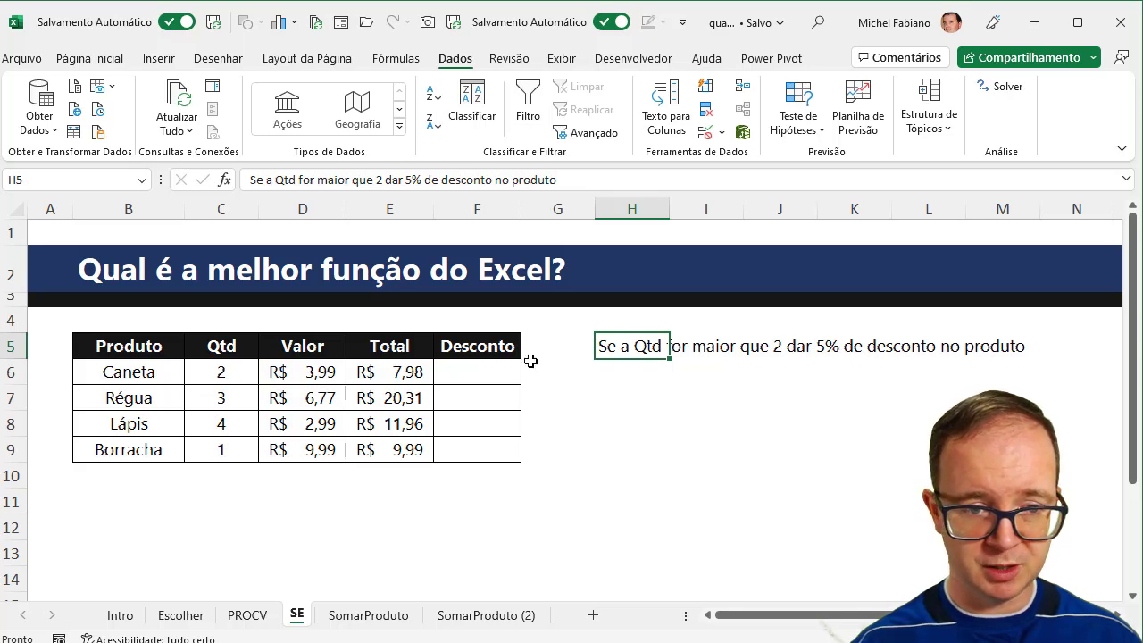
{"action": "right_click", "coordinate": [234, 403]}
{"action": "left_click", "coordinate": [224, 402]}
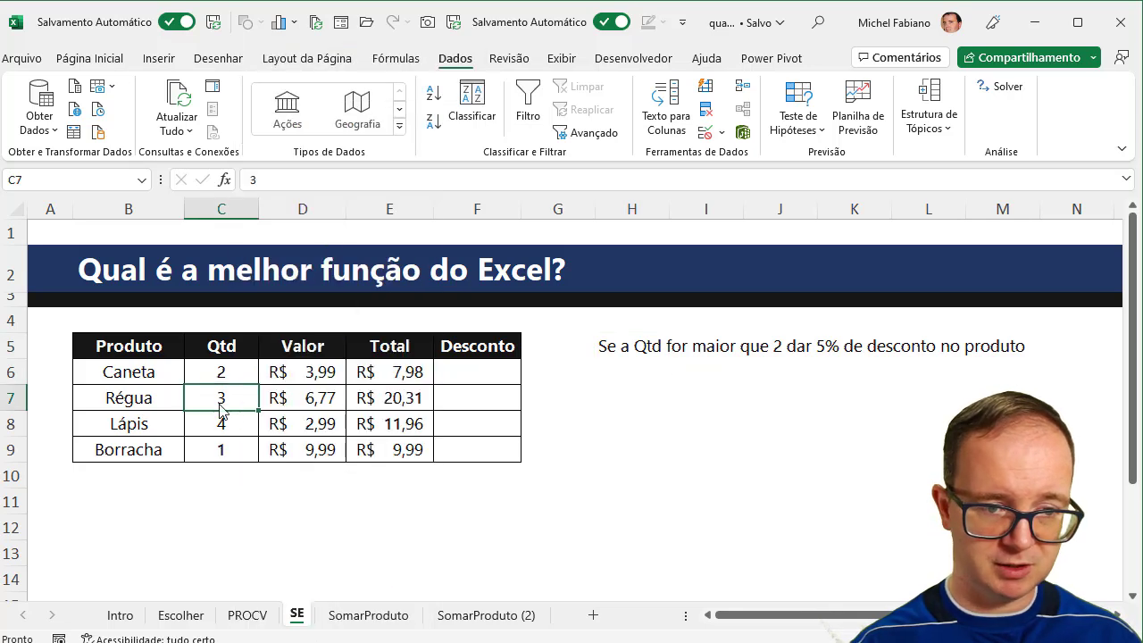
{"action": "left_click_drag", "start_coordinate": [224, 400], "coordinate": [225, 425]}
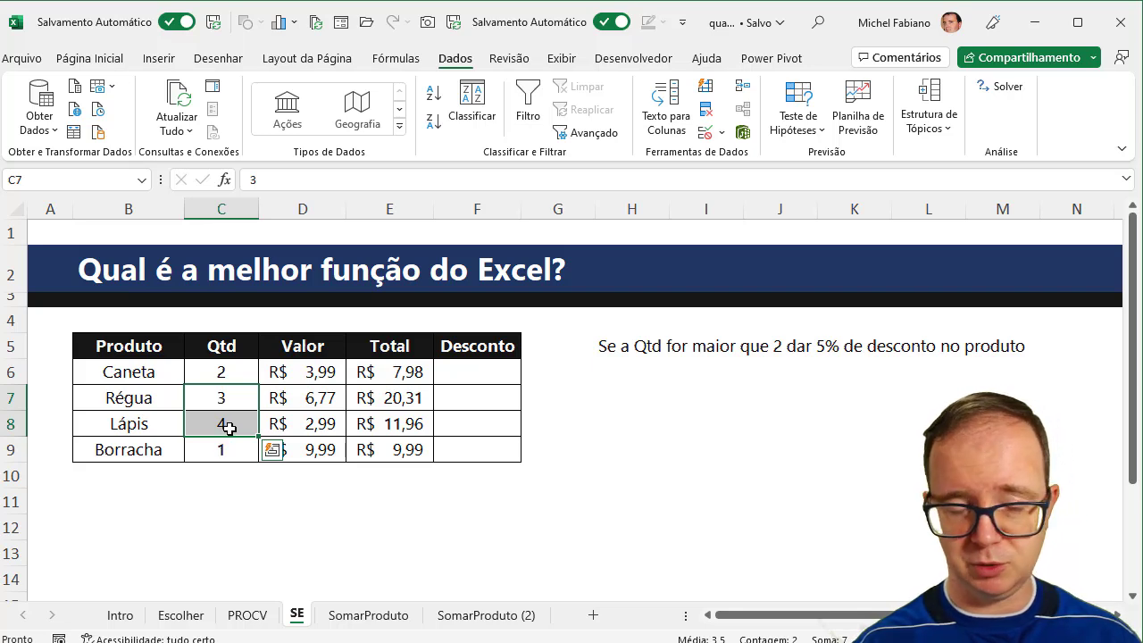
{"action": "left_click", "coordinate": [472, 370]}
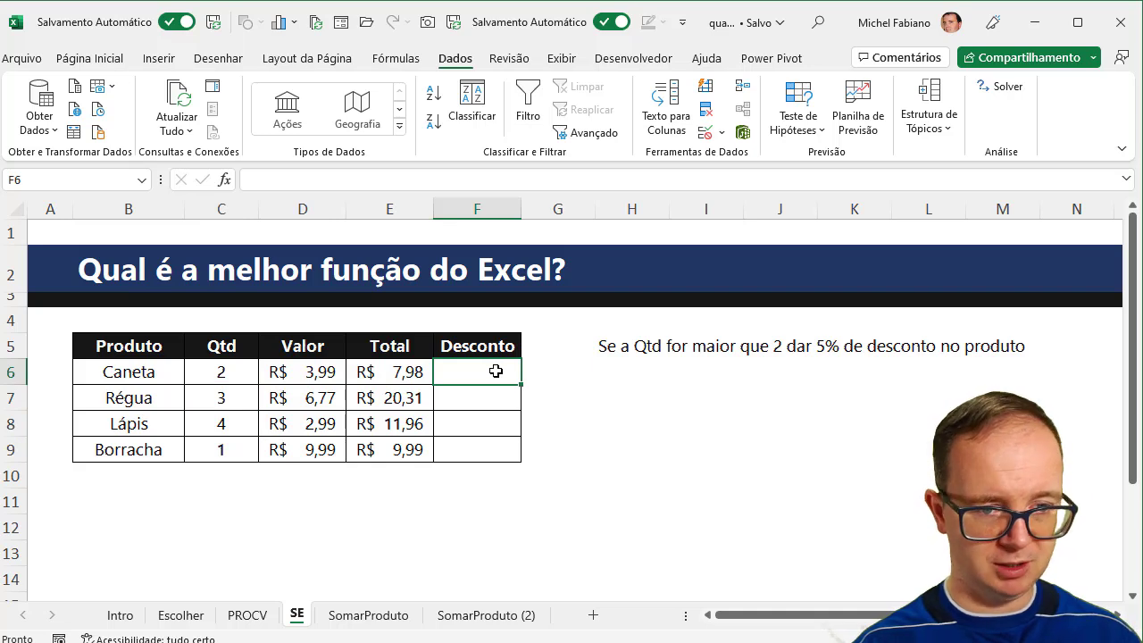
Enter =SE(C6>2;E6-E6*5%;E6) in F6, giving Caneta R$ 7,98
{"action": "type", "text": "=se"}
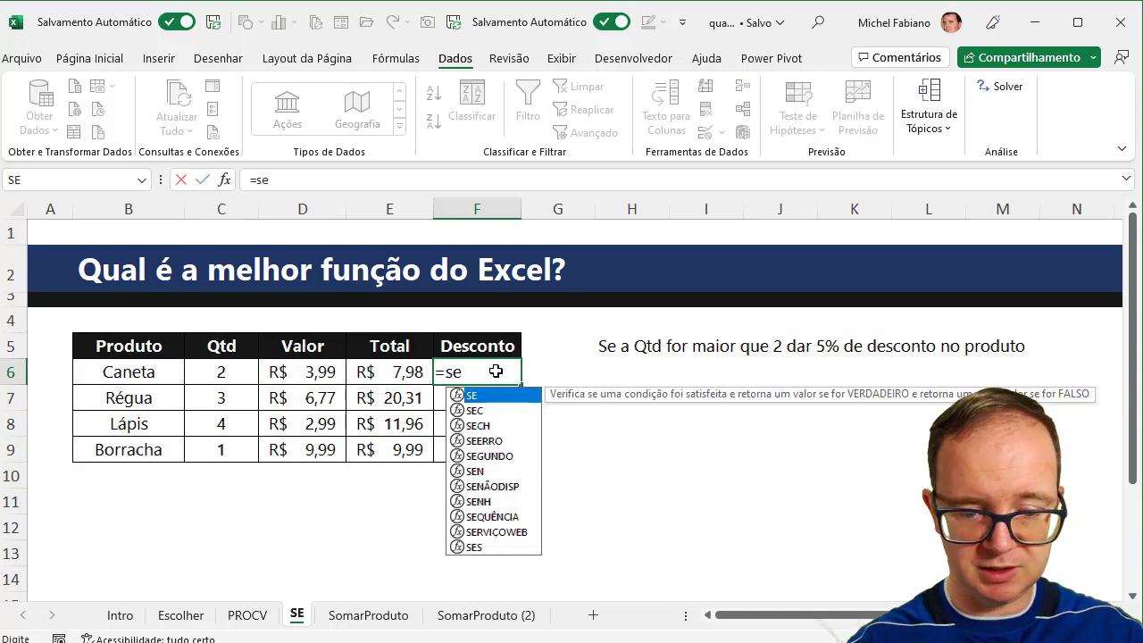
{"action": "type", "text": "("}
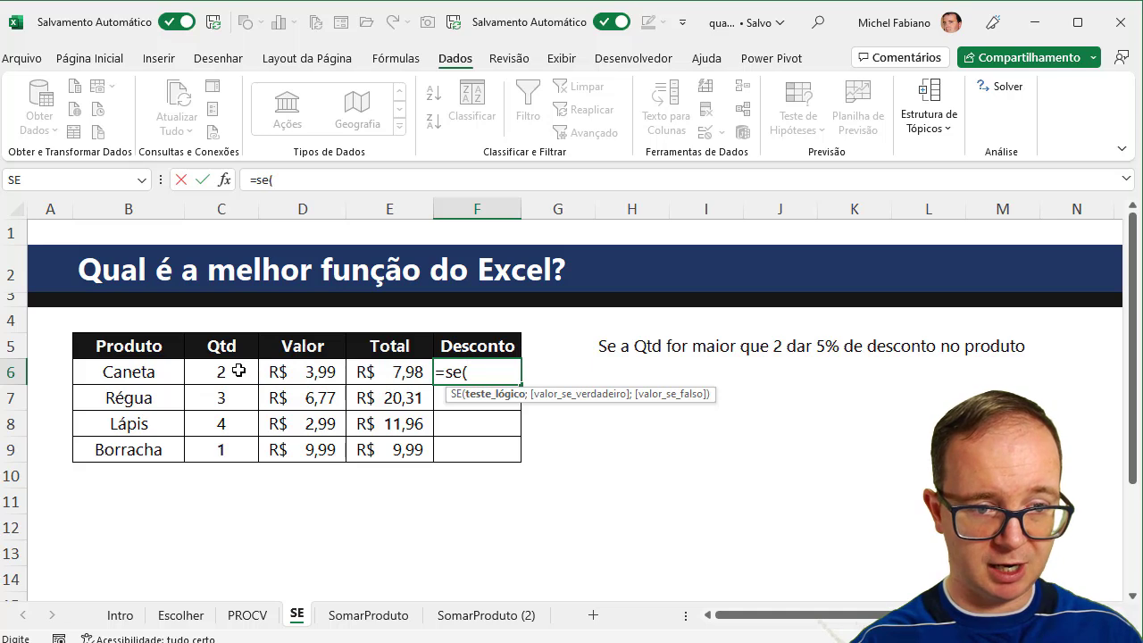
{"action": "left_click", "coordinate": [237, 371]}
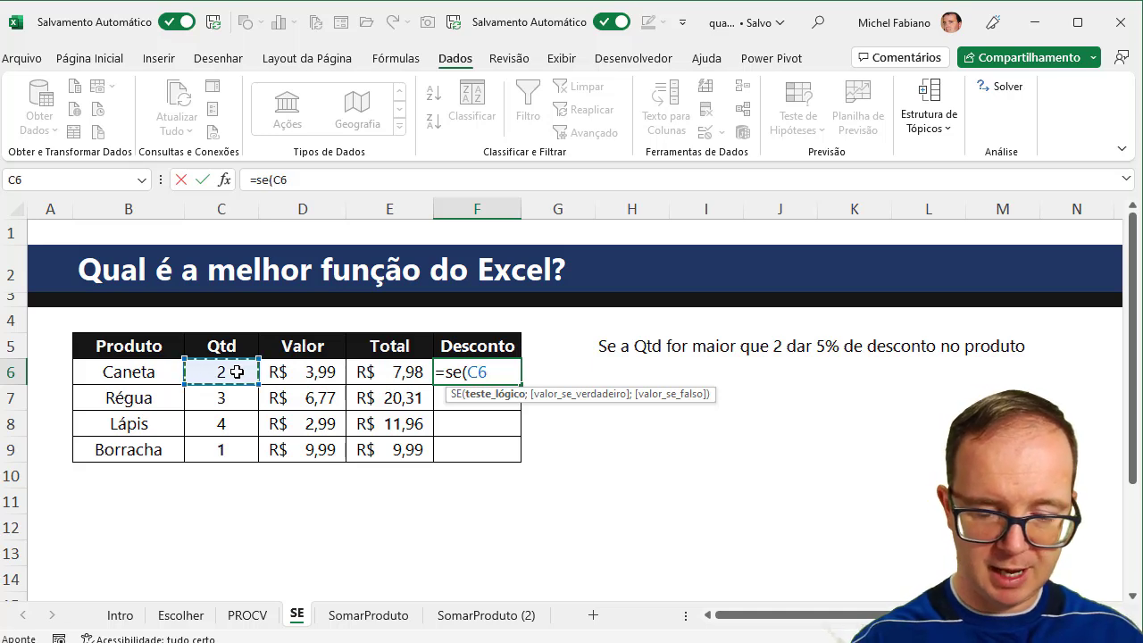
{"action": "type", "text": ">2"}
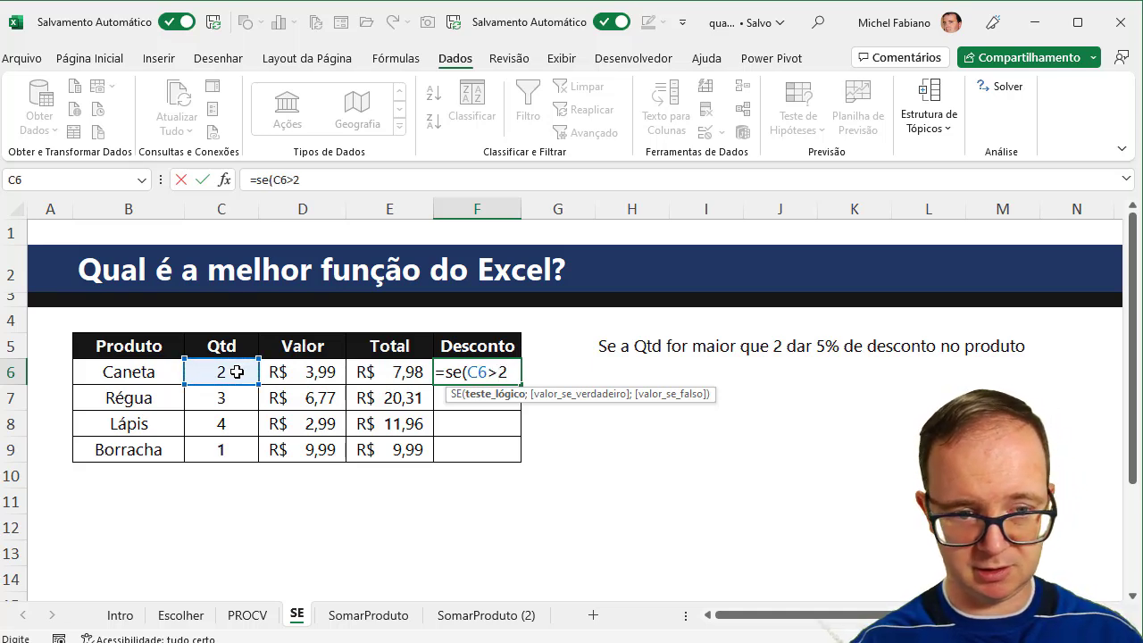
{"action": "type", "text": ";"}
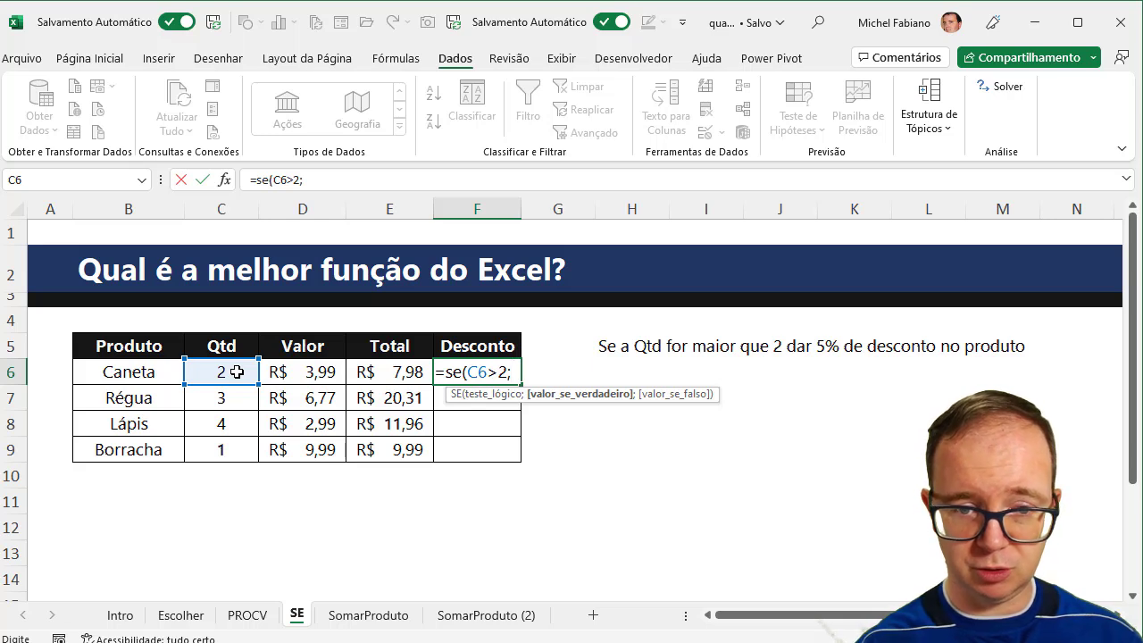
{"action": "left_click", "coordinate": [386, 371]}
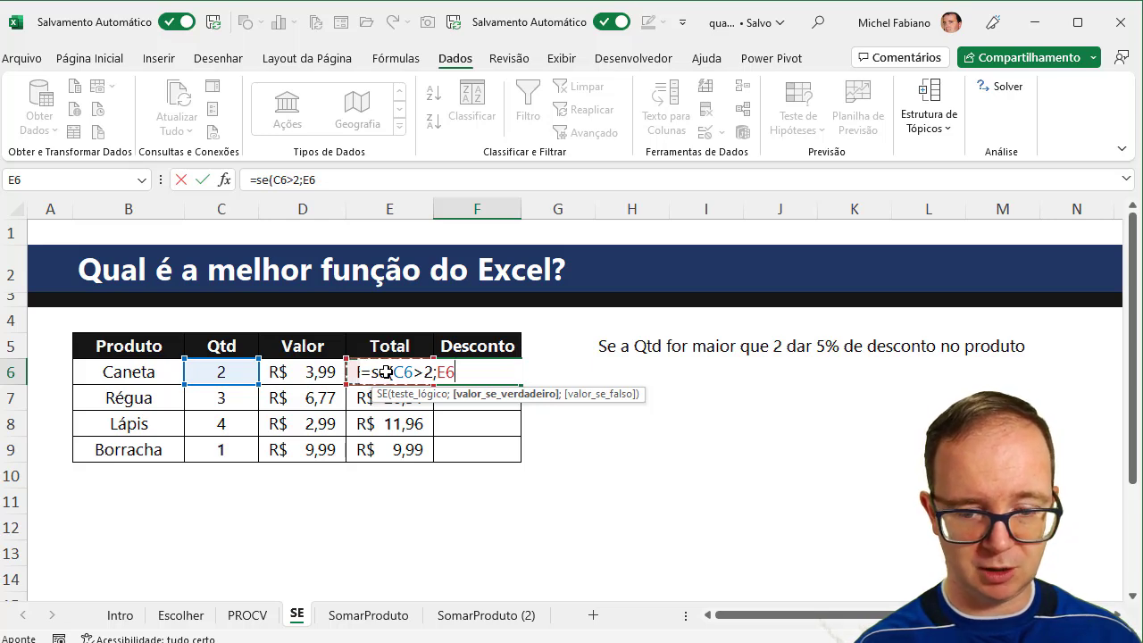
{"action": "type", "text": "-"}
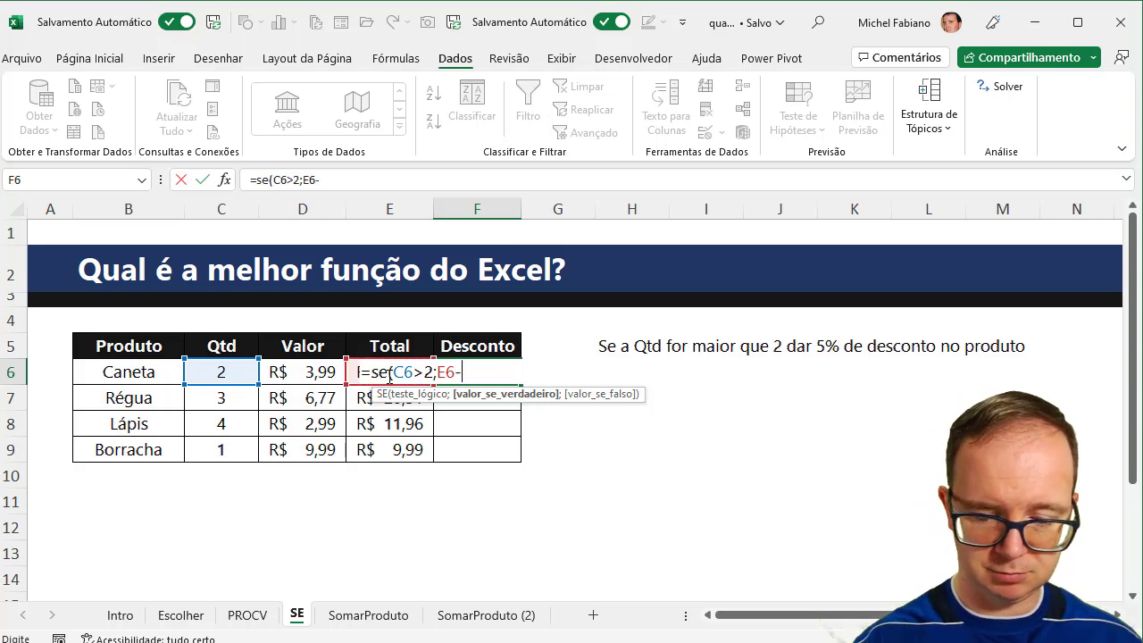
{"action": "left_click", "coordinate": [390, 376]}
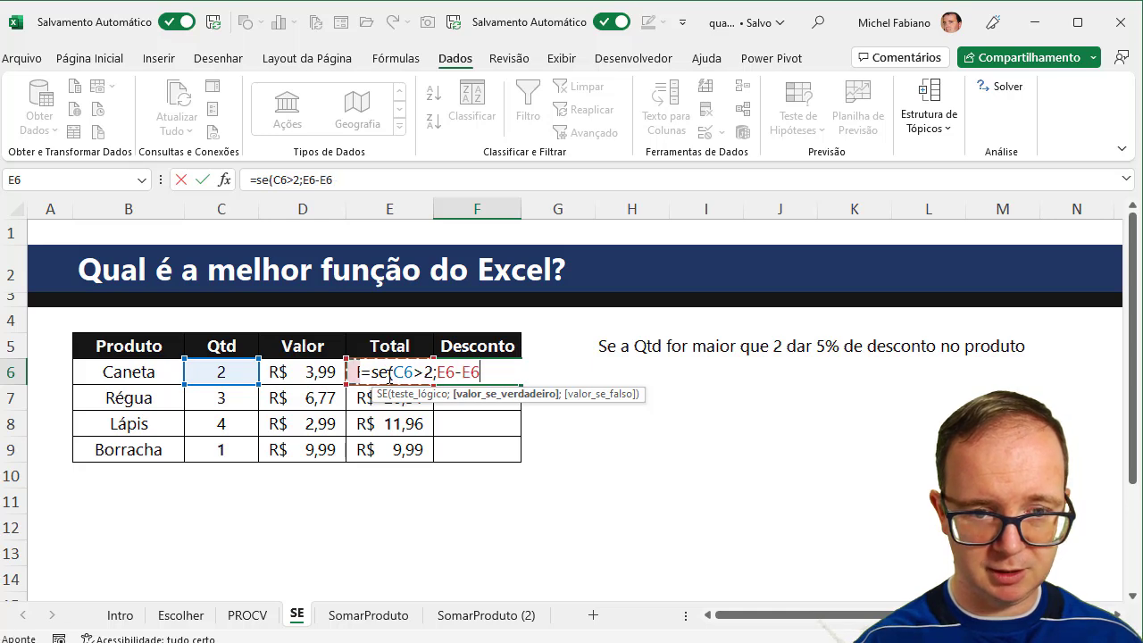
{"action": "type", "text": "*5"}
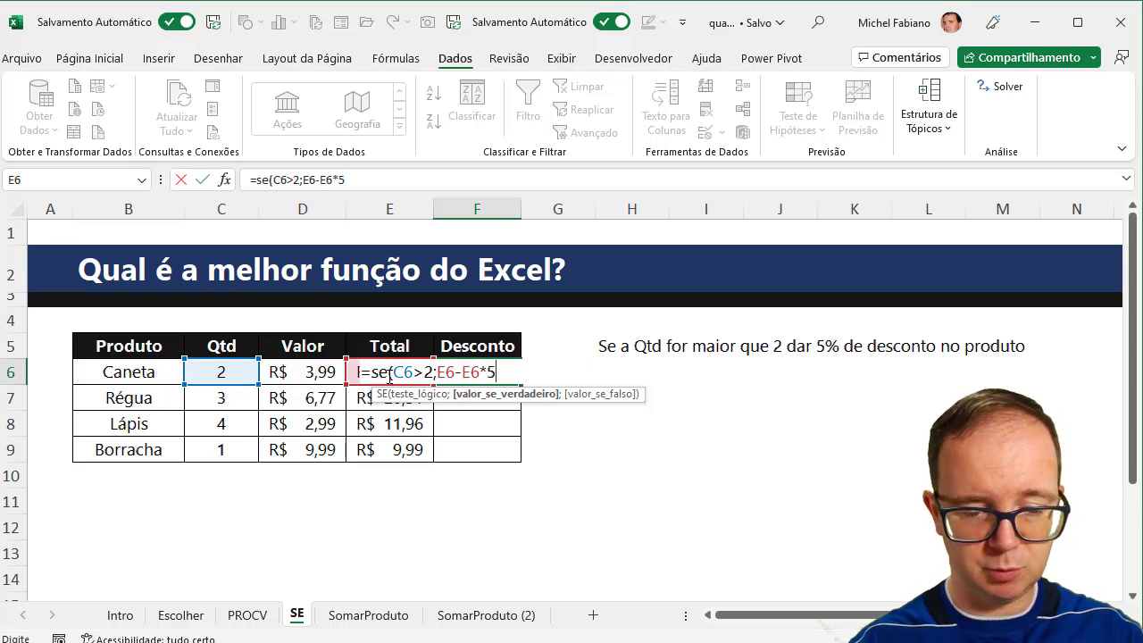
{"action": "type", "text": "%;"}
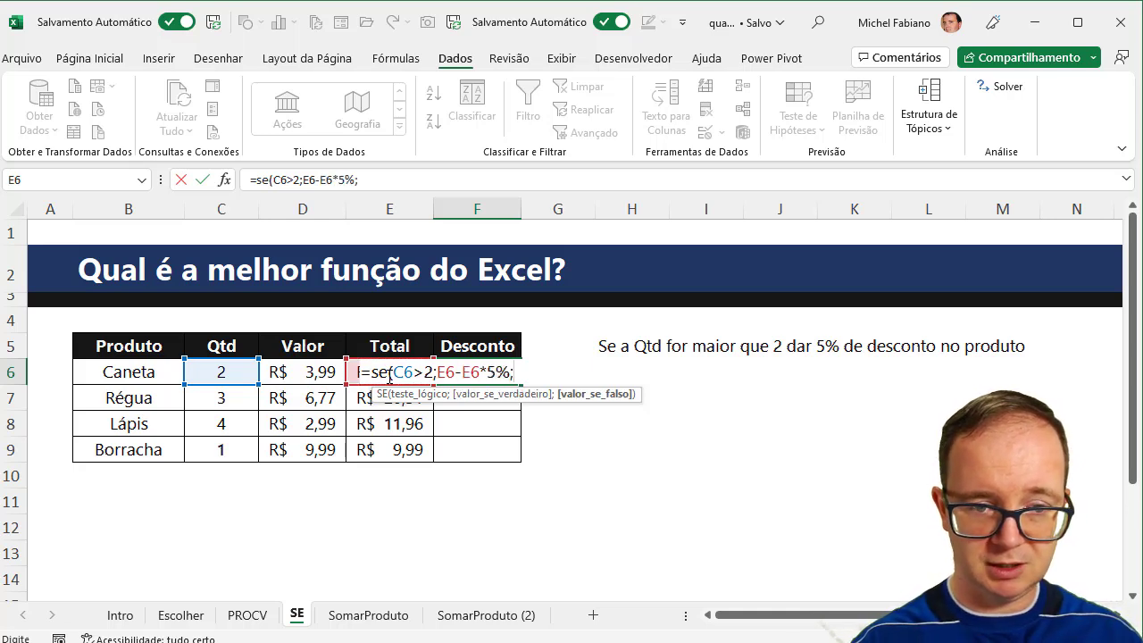
{"action": "left_click", "coordinate": [389, 376]}
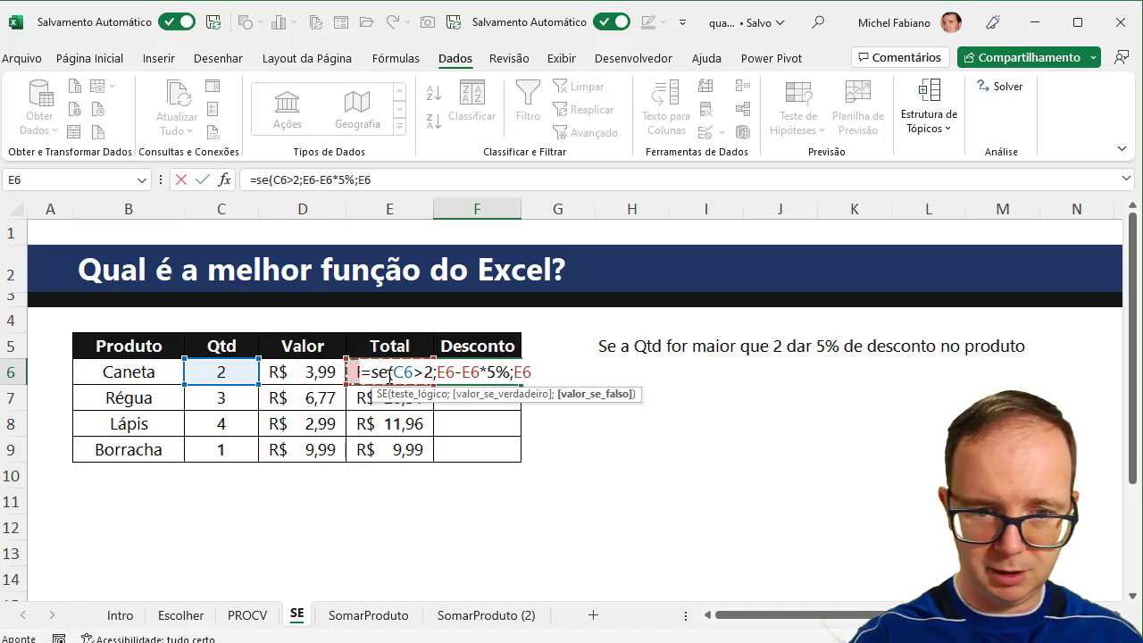
{"action": "type", "text": ")"}
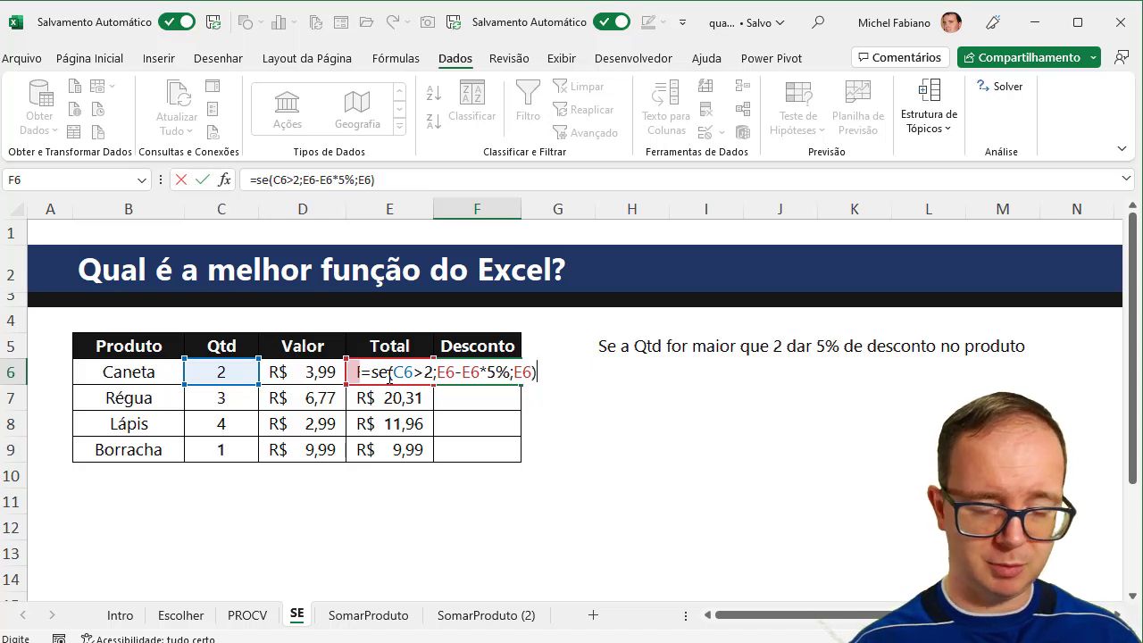
{"action": "key", "text": "Return"}
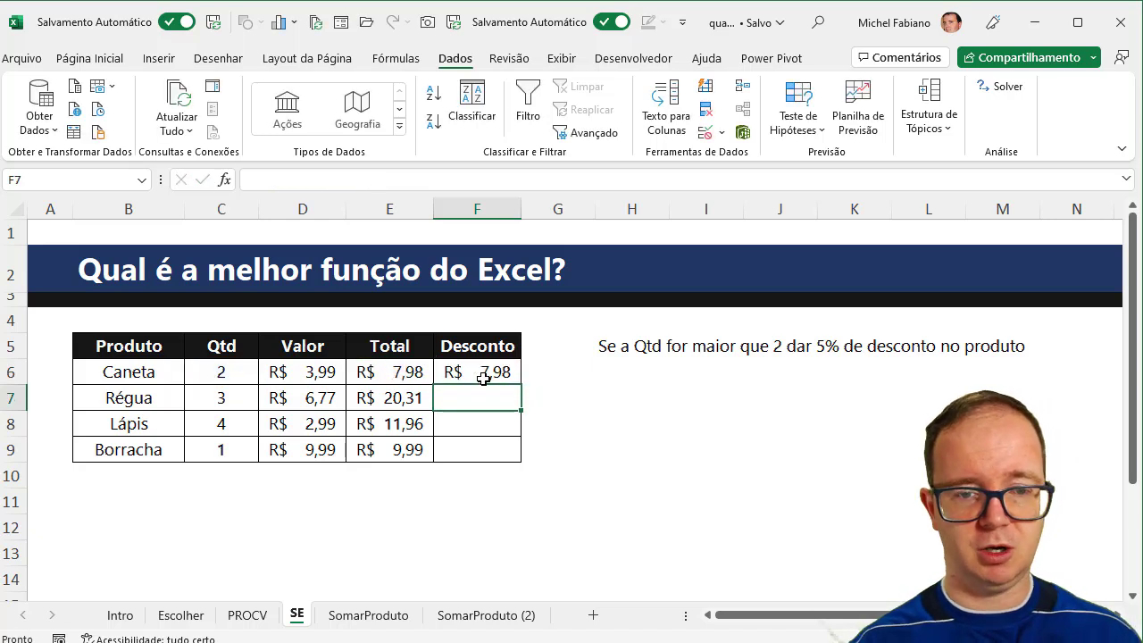
Fill F6's discount formula down to F9 and check the Régua and Lápis formulas
{"action": "right_click", "coordinate": [489, 378]}
{"action": "left_click", "coordinate": [480, 379]}
{"action": "right_click", "coordinate": [476, 378]}
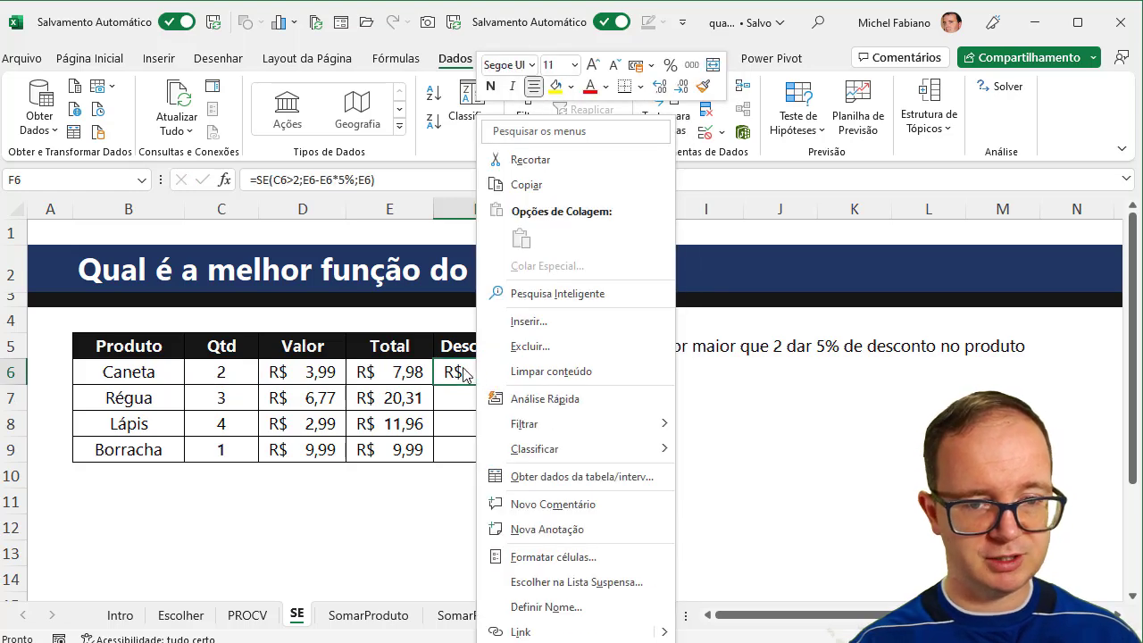
{"action": "left_click", "coordinate": [455, 366]}
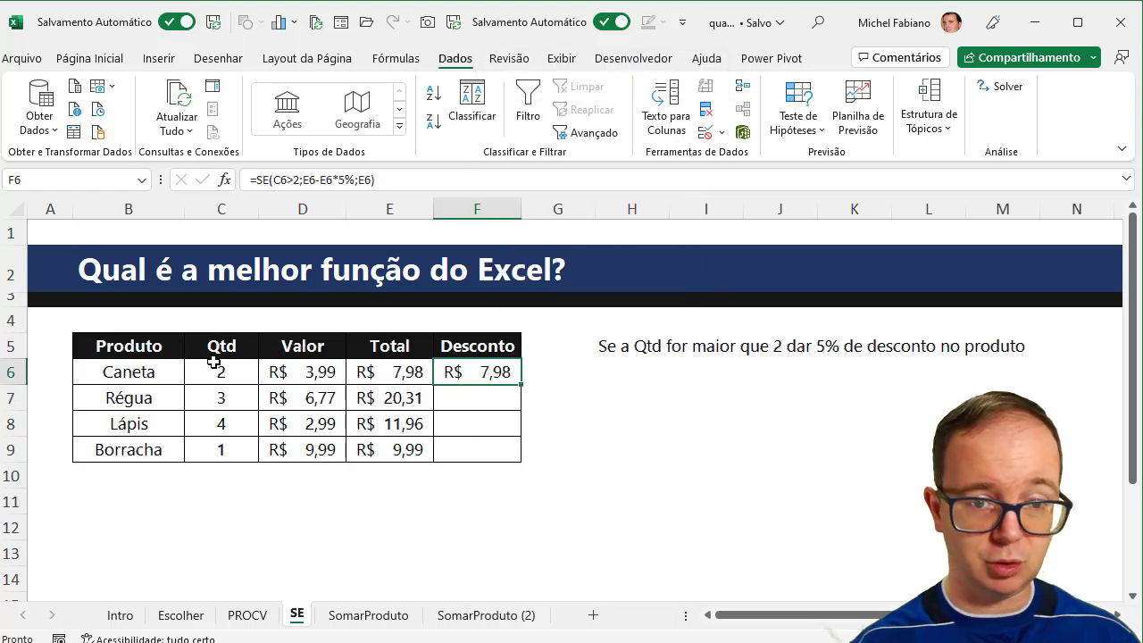
{"action": "double_click", "coordinate": [524, 384]}
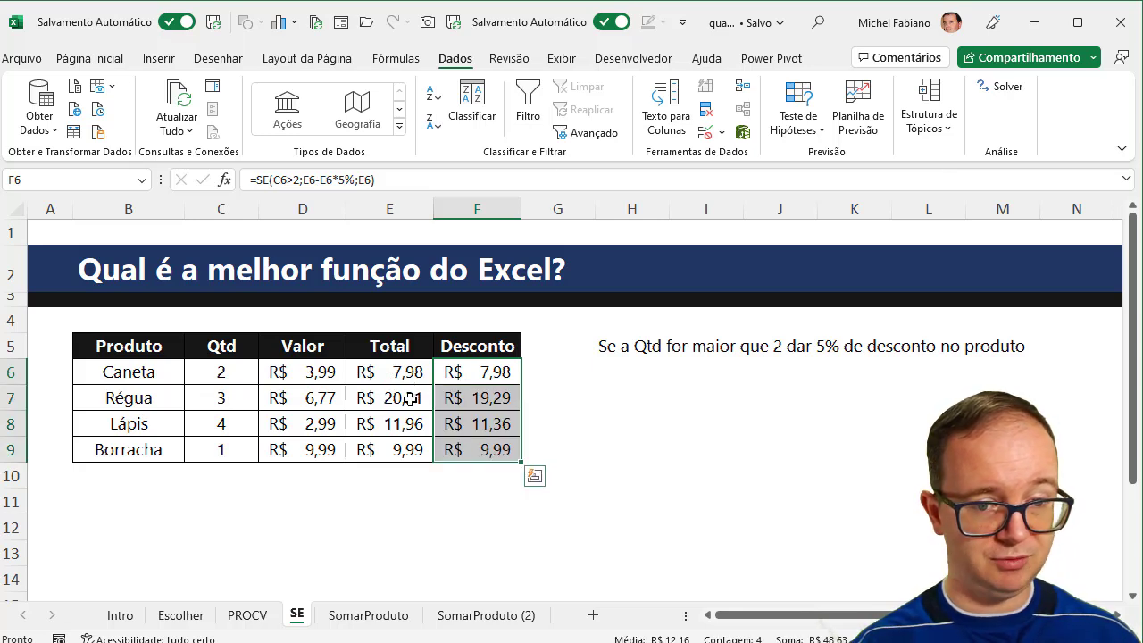
{"action": "left_click", "coordinate": [481, 408]}
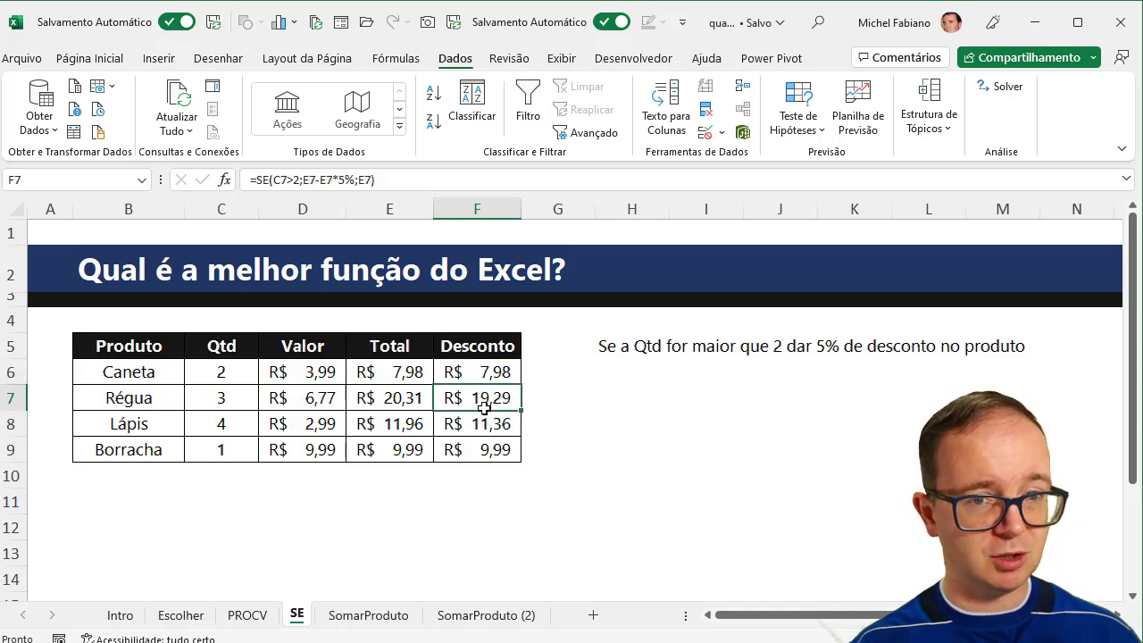
{"action": "left_click", "coordinate": [484, 425]}
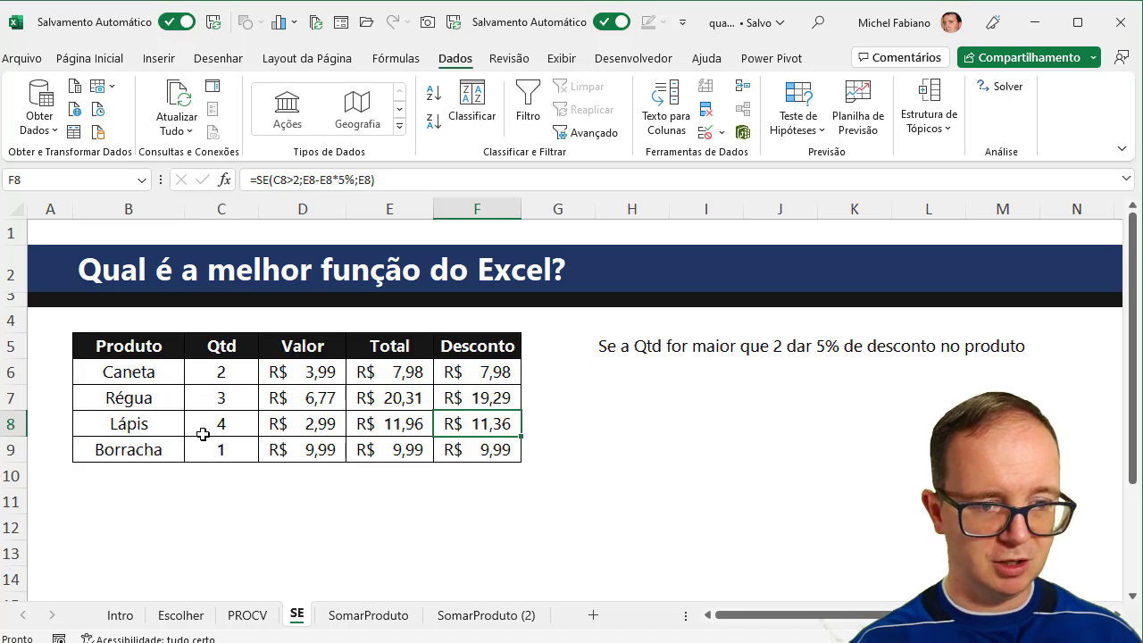
{"action": "left_click", "coordinate": [246, 448]}
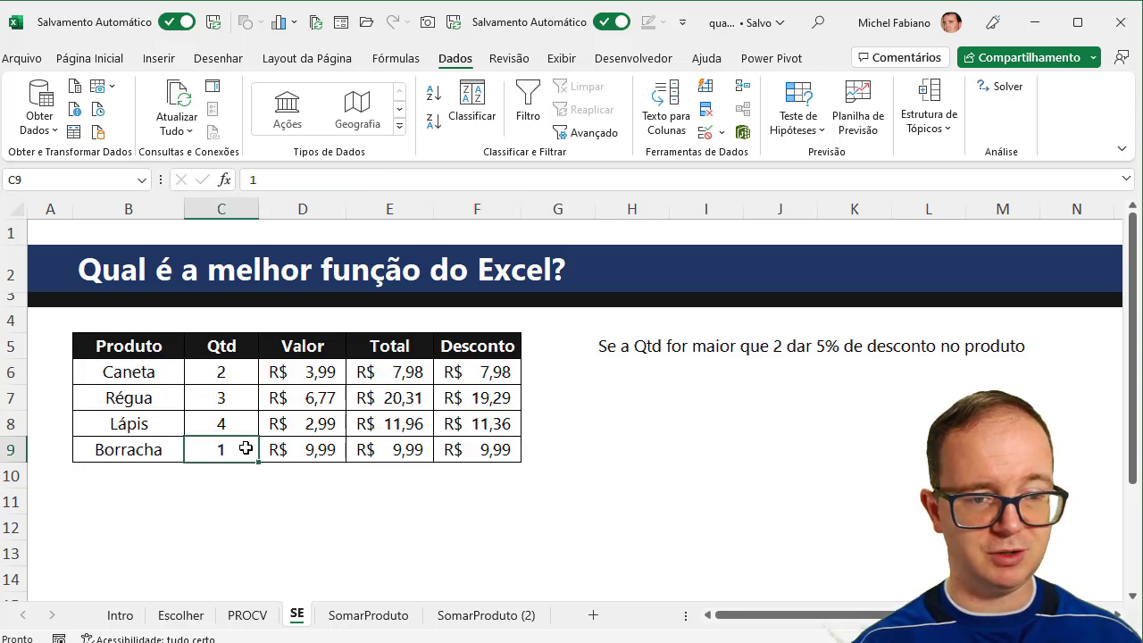
{"action": "type", "text": "3"}
{"action": "key", "text": "Return"}
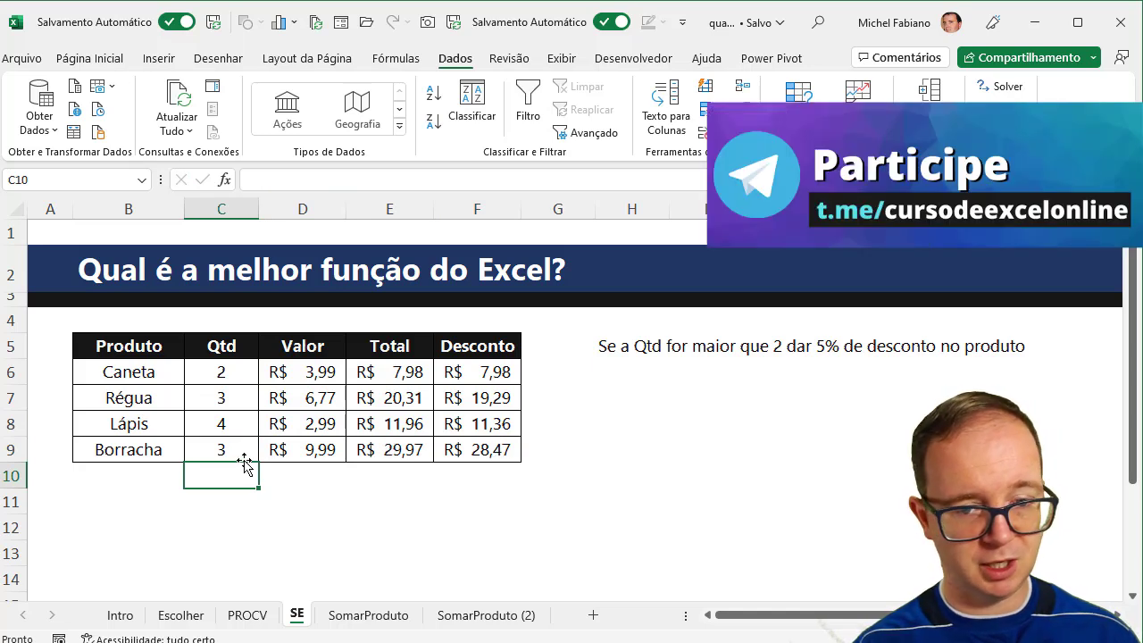
{"action": "left_click", "coordinate": [227, 445]}
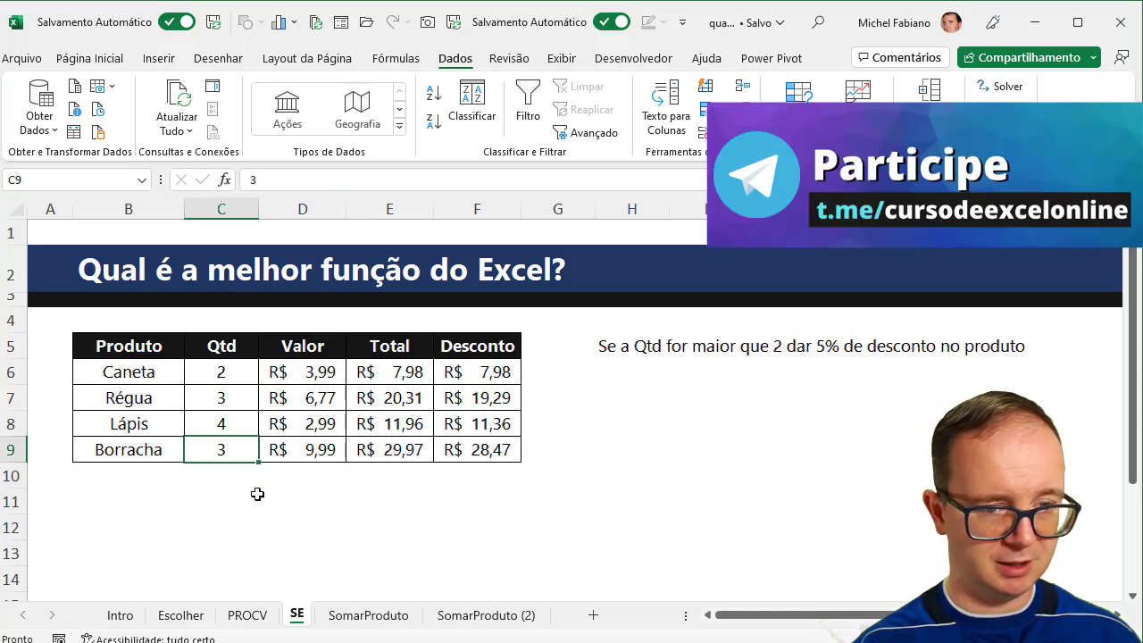
{"action": "type", "text": "1"}
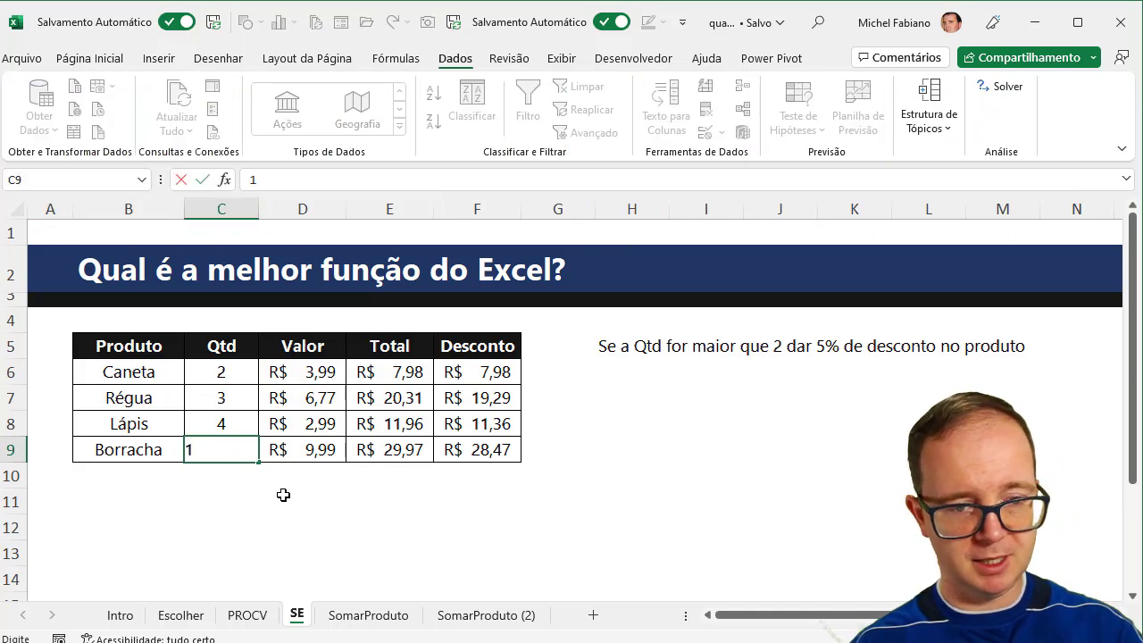
{"action": "left_click", "coordinate": [283, 494]}
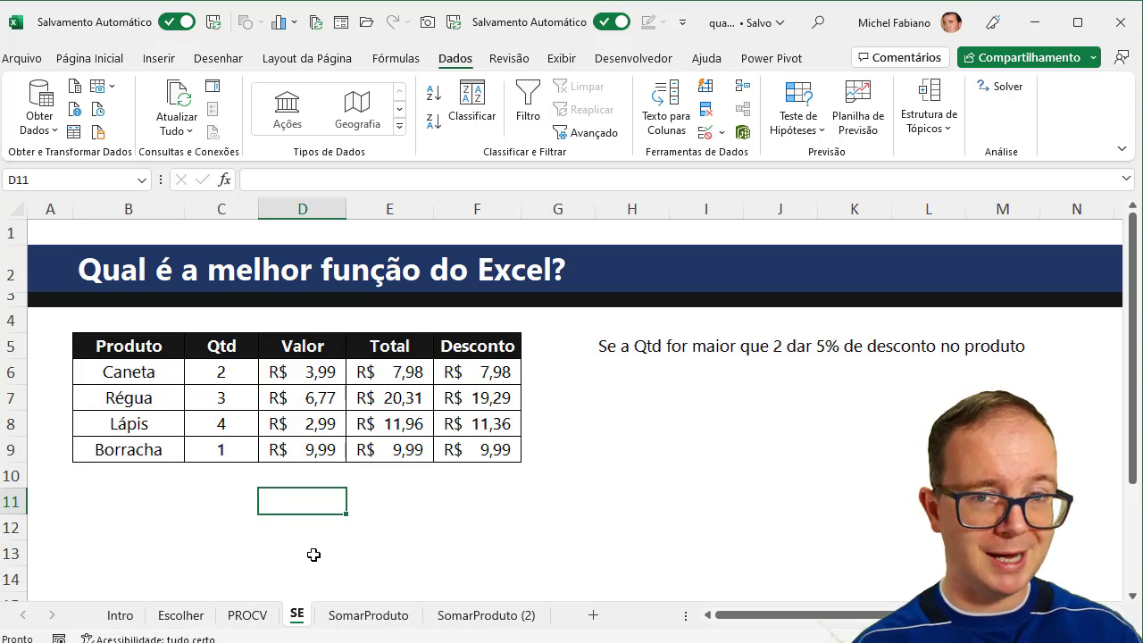
Go to the SomarProduto sheet, where E6 totals January Vendas as 394
{"action": "left_click", "coordinate": [361, 616]}
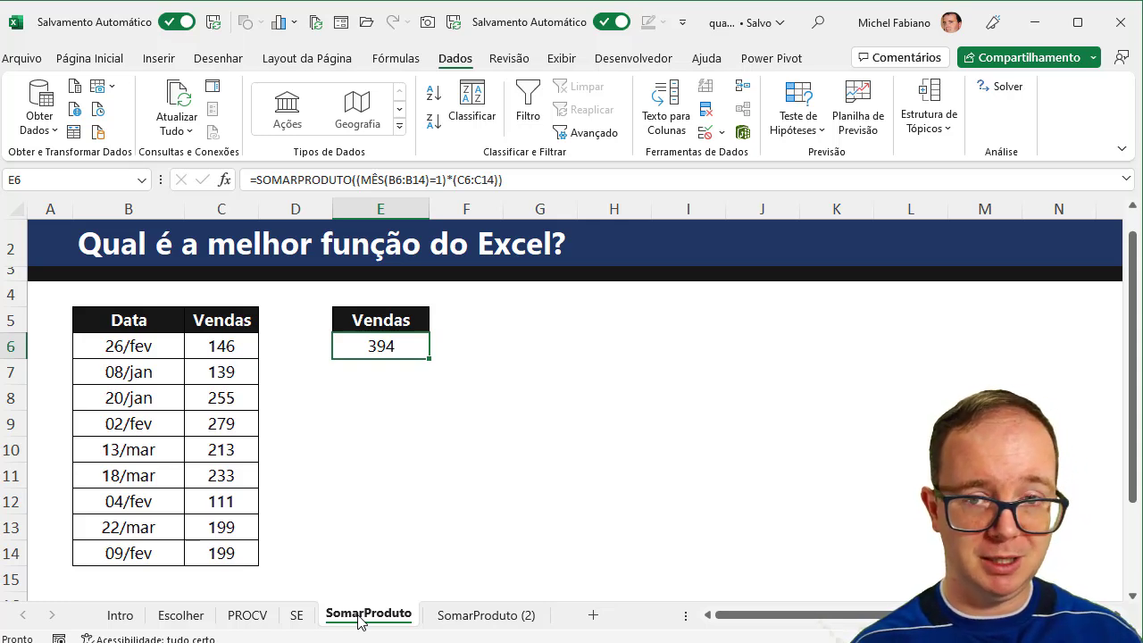
{"action": "left_click", "coordinate": [319, 389]}
{"action": "left_click_drag", "start_coordinate": [166, 330], "coordinate": [215, 551]}
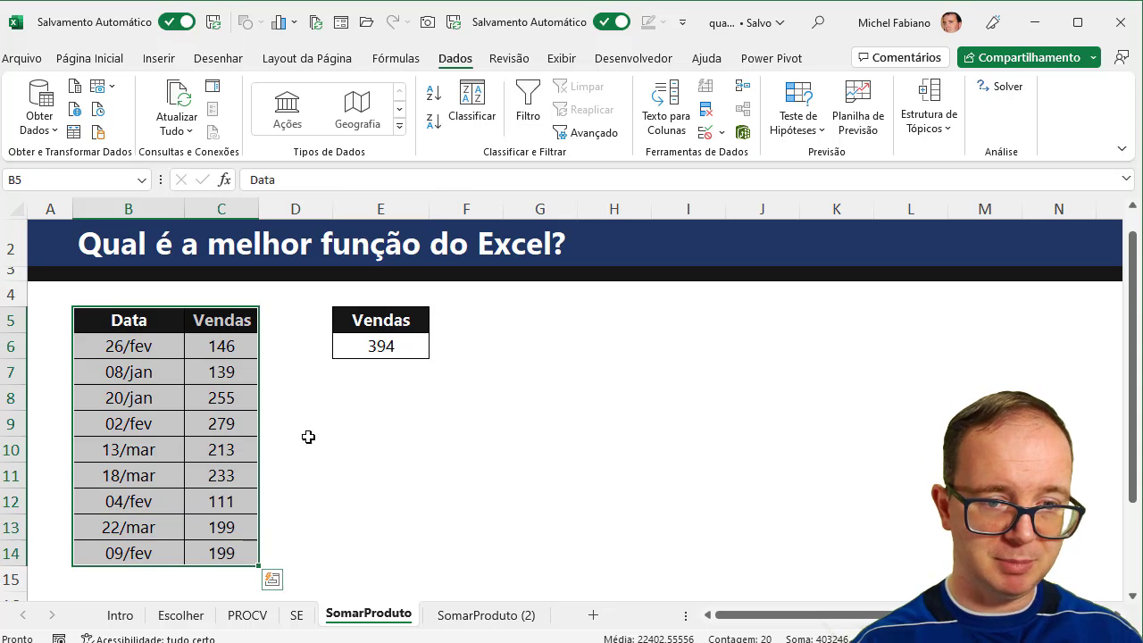
{"action": "left_click", "coordinate": [406, 350]}
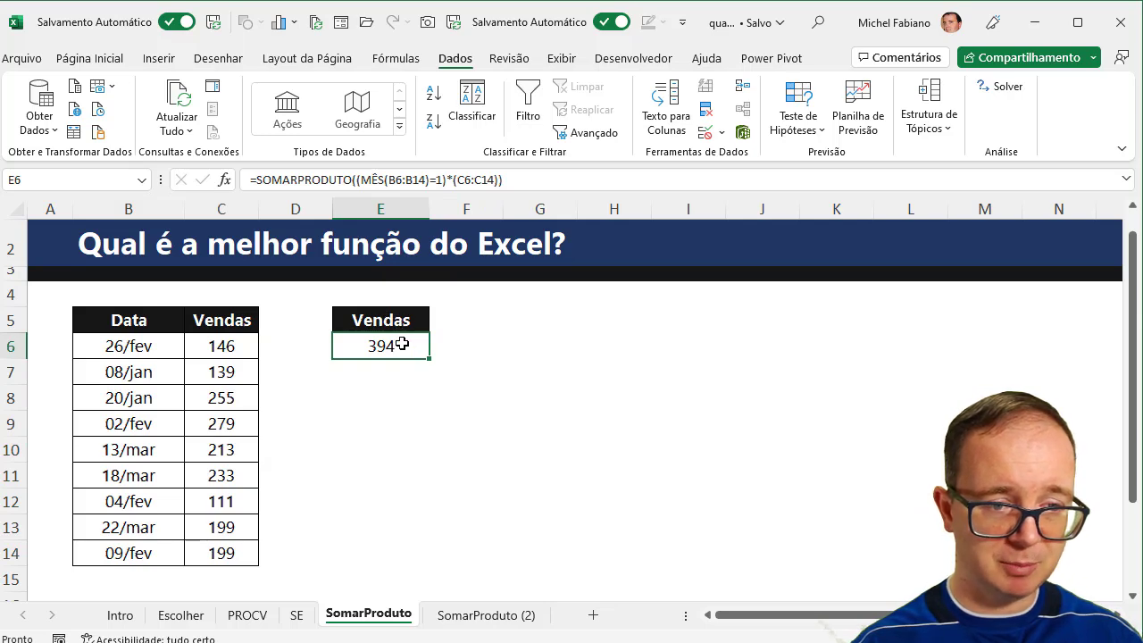
{"action": "left_click", "coordinate": [537, 354]}
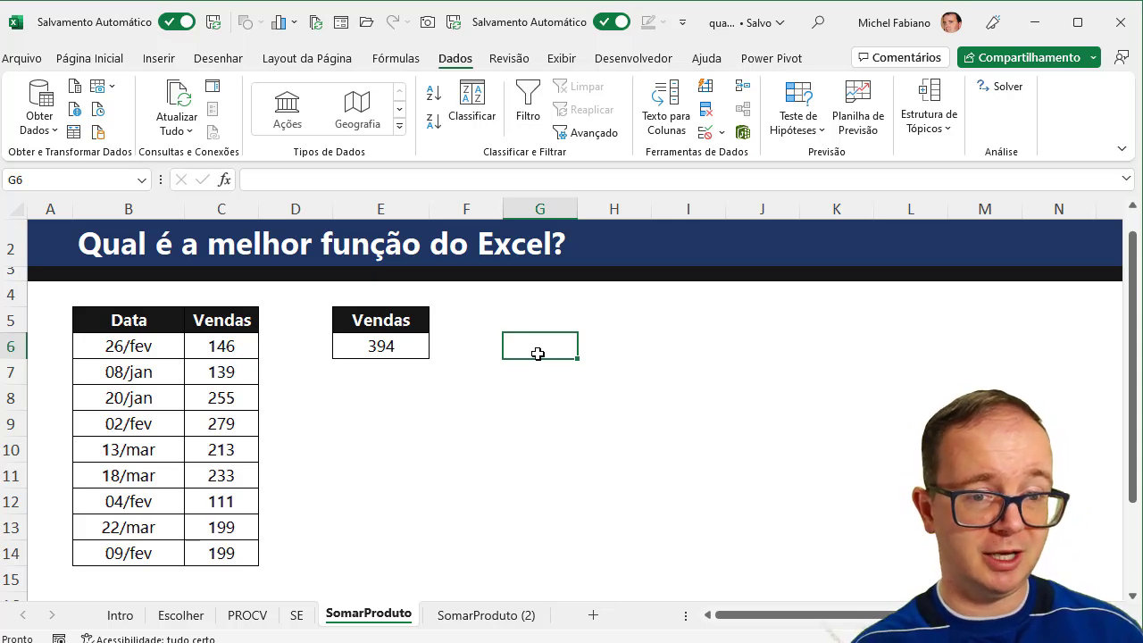
Clear E6 and add the label Mês in G5 with month 1 in H5
{"action": "key", "text": "Left"}
{"action": "key", "text": "Left"}
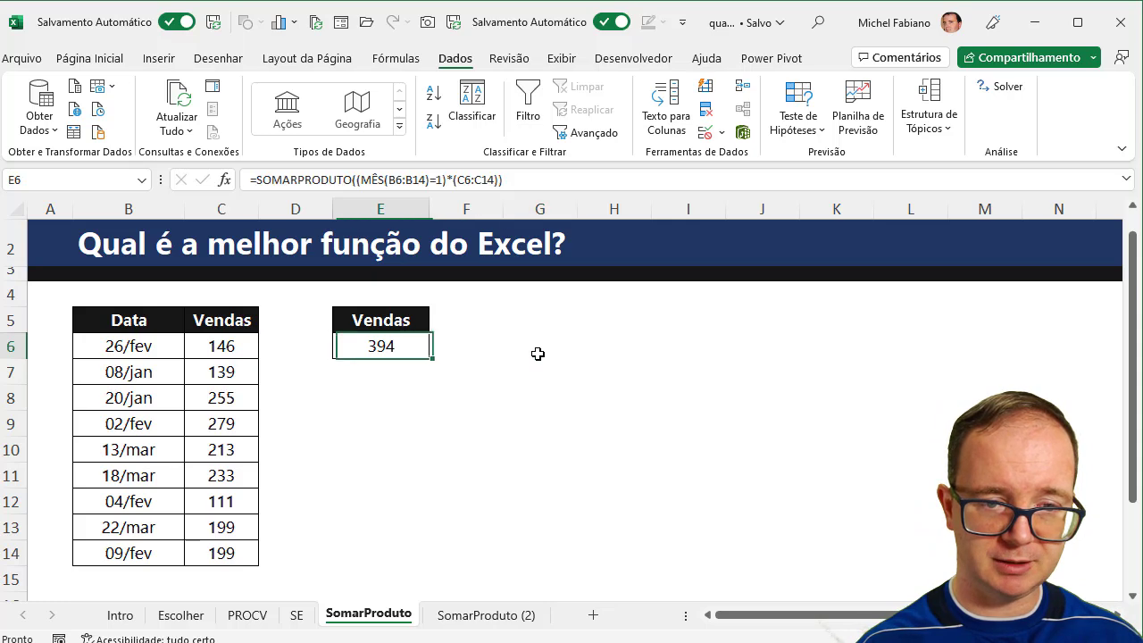
{"action": "key", "text": "Delete"}
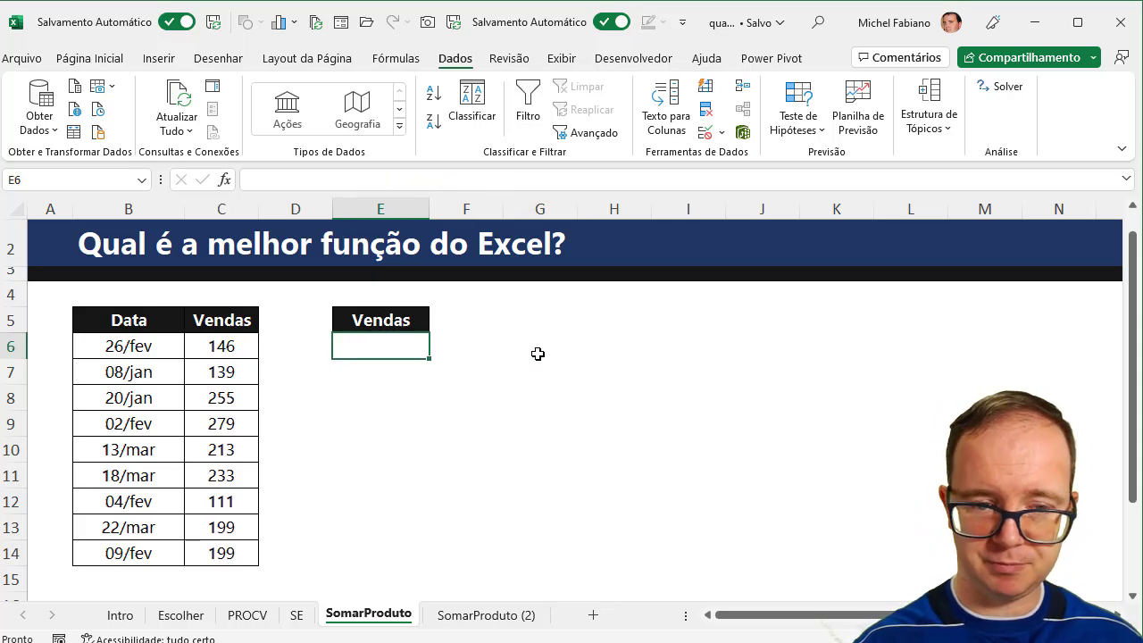
{"action": "key", "text": "Right"}
{"action": "key", "text": "Right"}
{"action": "key", "text": "Up"}
{"action": "type", "text": "M"}
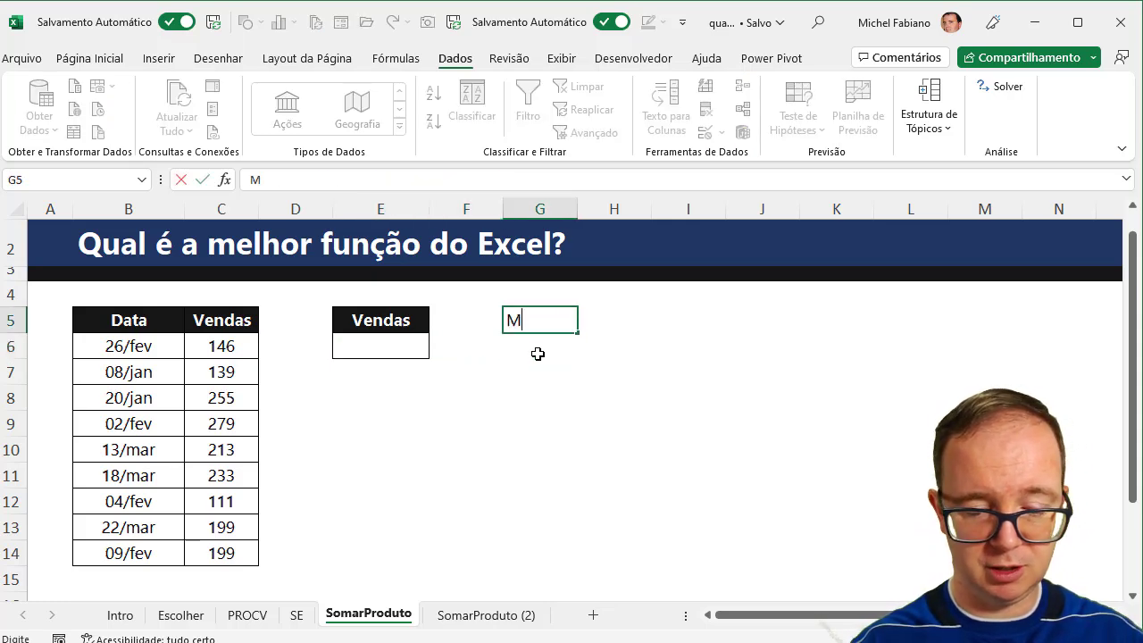
{"action": "type", "text": "ês"}
{"action": "key", "text": "Tab"}
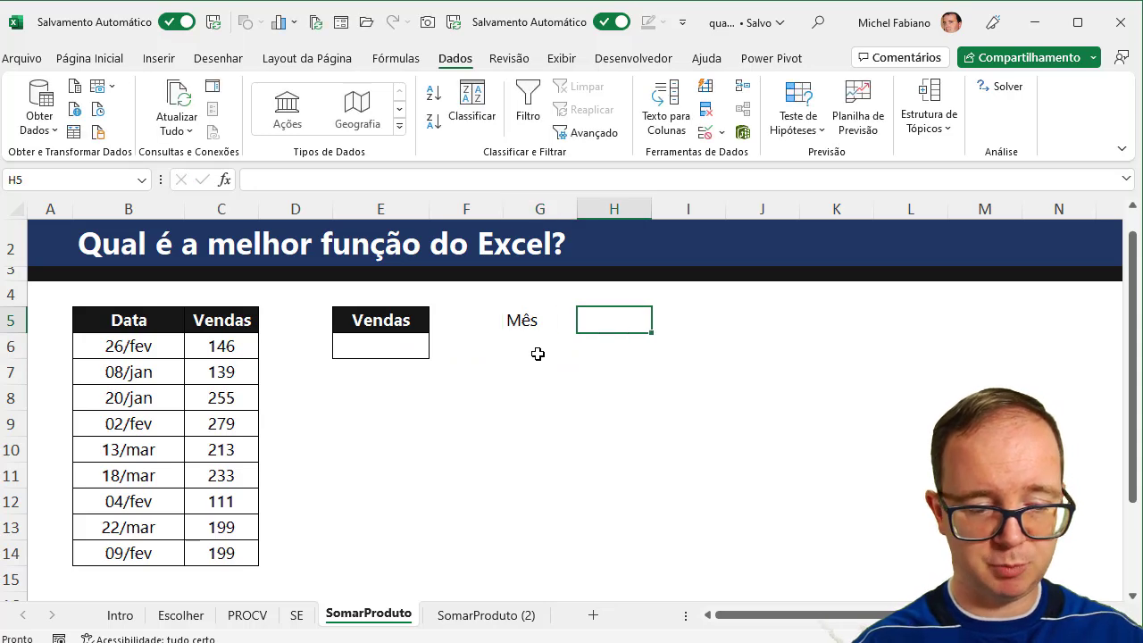
{"action": "type", "text": "1"}
{"action": "key", "text": "Return"}
{"action": "type", "text": "2"}
{"action": "key", "text": "Return"}
{"action": "key", "text": "Up"}
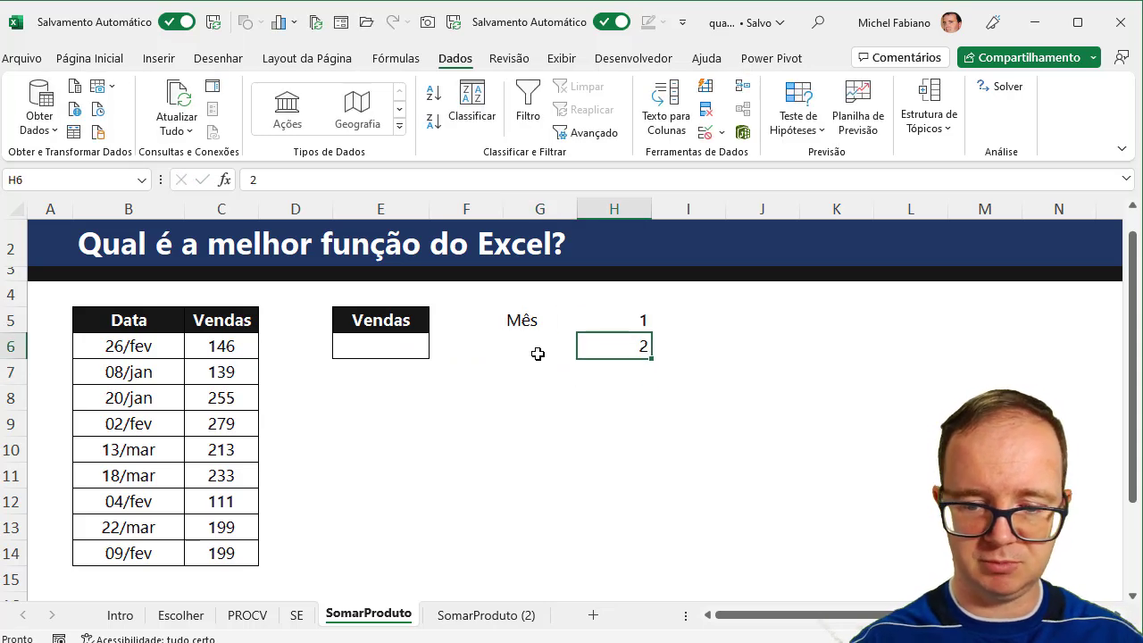
{"action": "key", "text": "Up"}
{"action": "key", "text": "Left"}
{"action": "key", "text": "Left"}
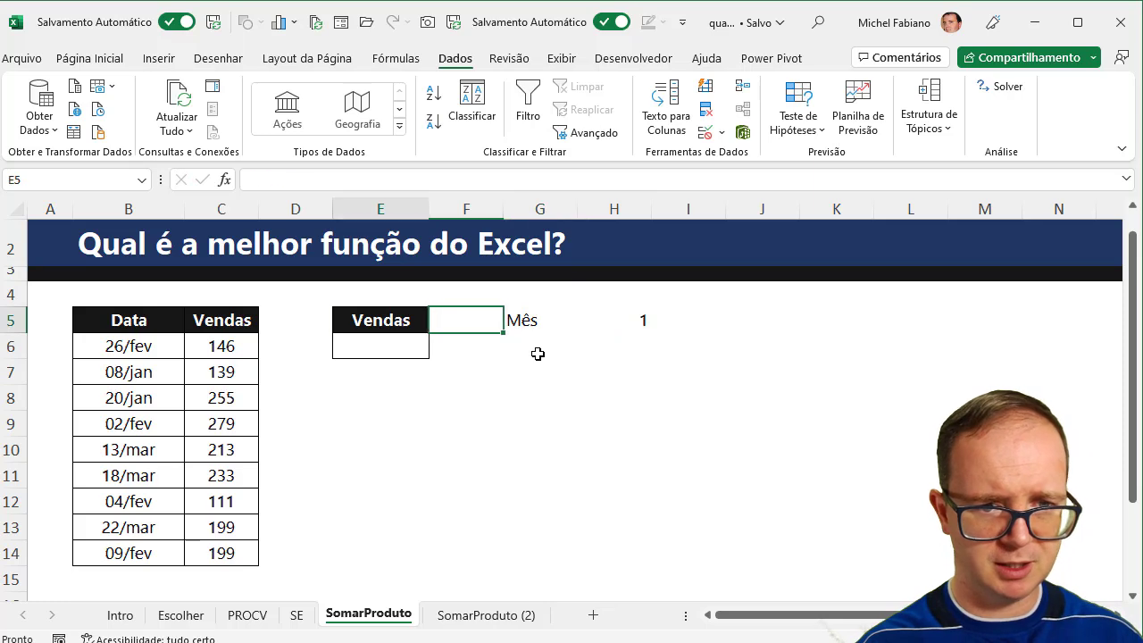
{"action": "key", "text": "Left"}
{"action": "key", "text": "Down"}
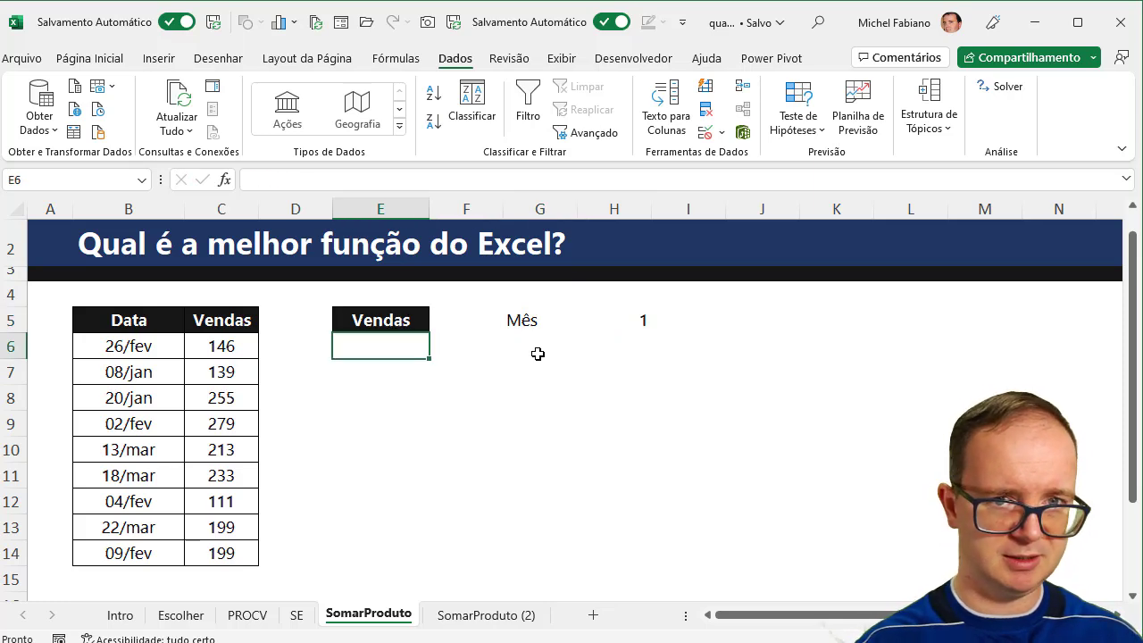
Enter =SOMARPRODUTO((MÊS(B6:B14)=H5)*(C6:C14)) in E6 to total the chosen month's sales
{"action": "type", "text": "=s"}
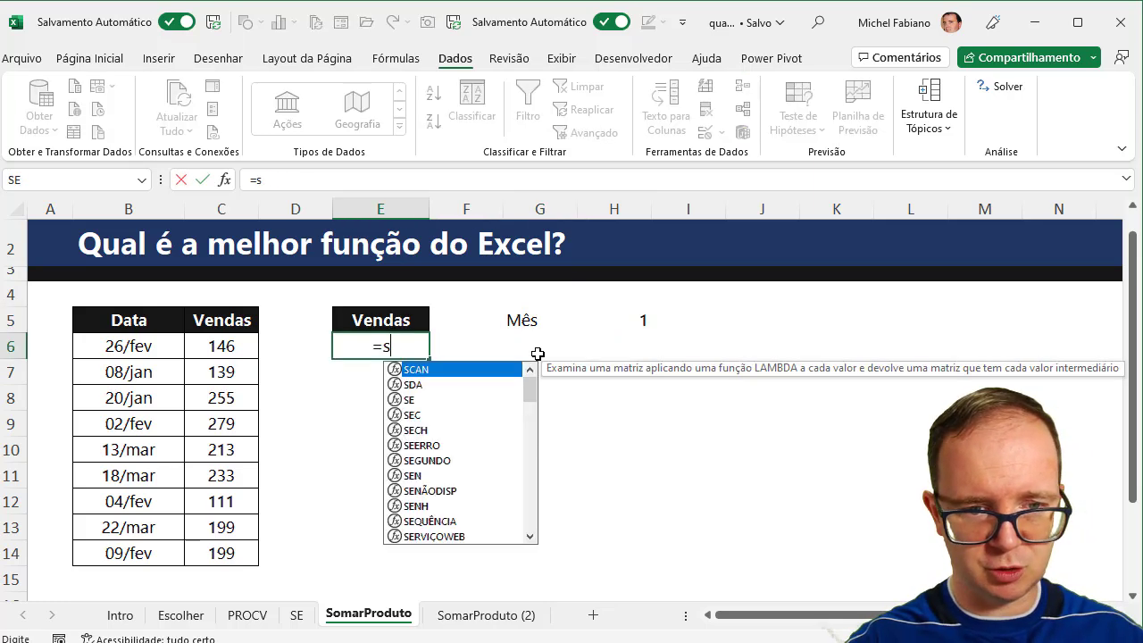
{"action": "type", "text": "omarproduto"}
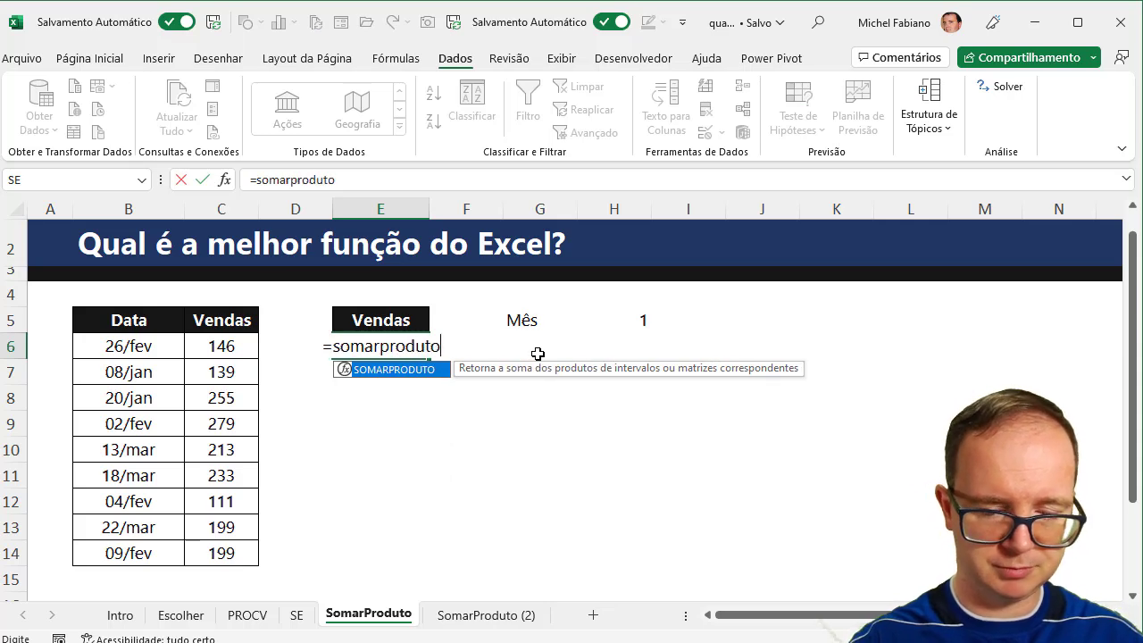
{"action": "type", "text": "(("}
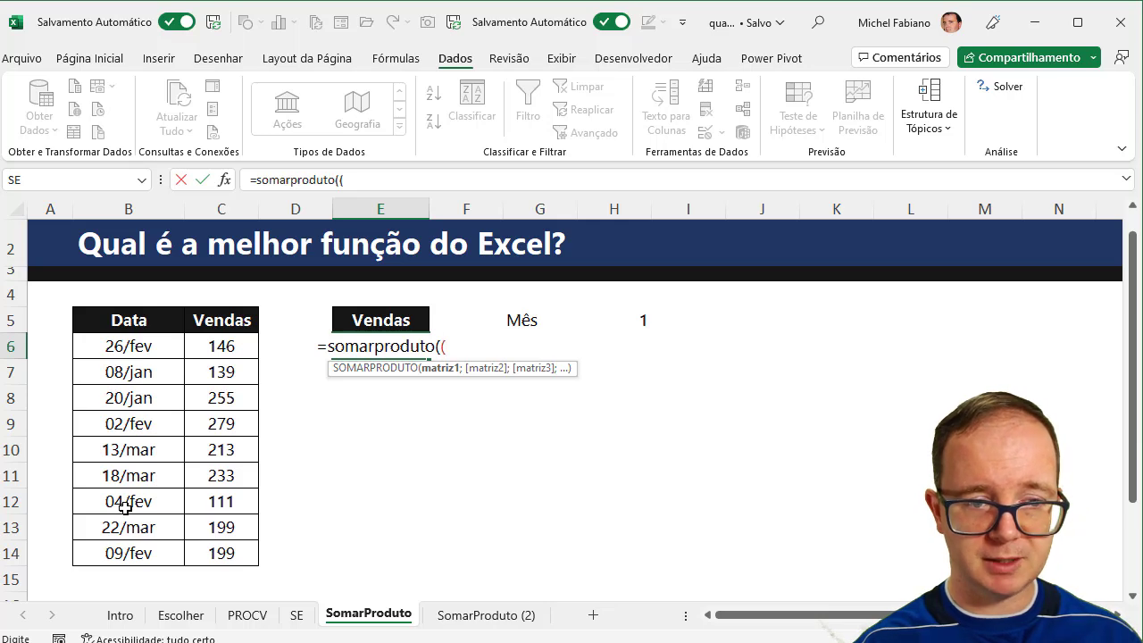
{"action": "type", "text": "mê"}
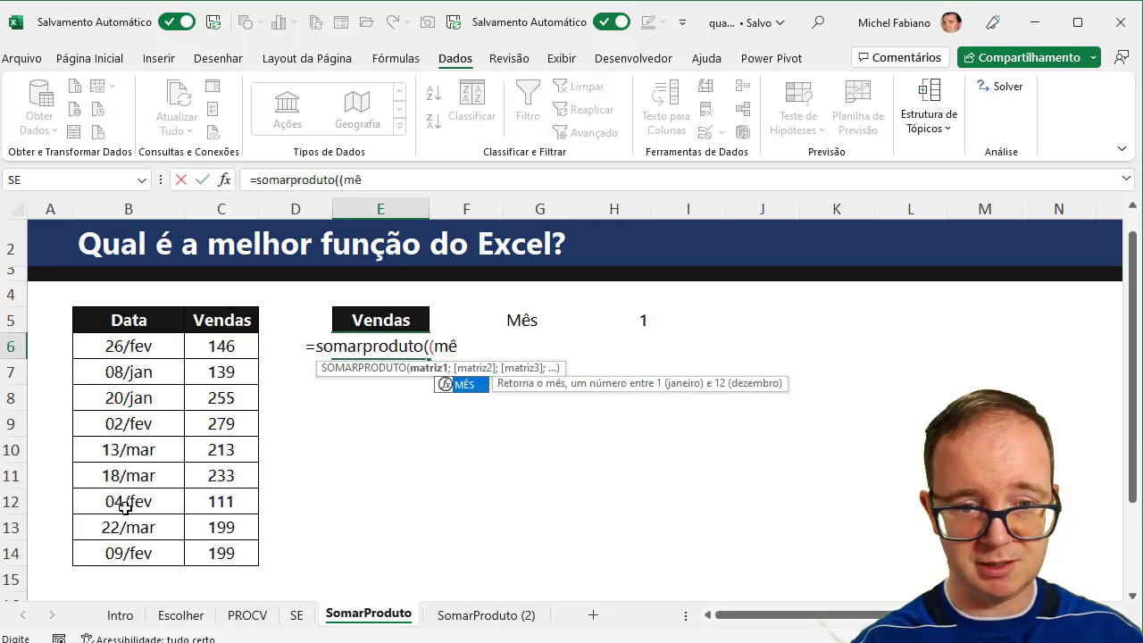
{"action": "type", "text": "s("}
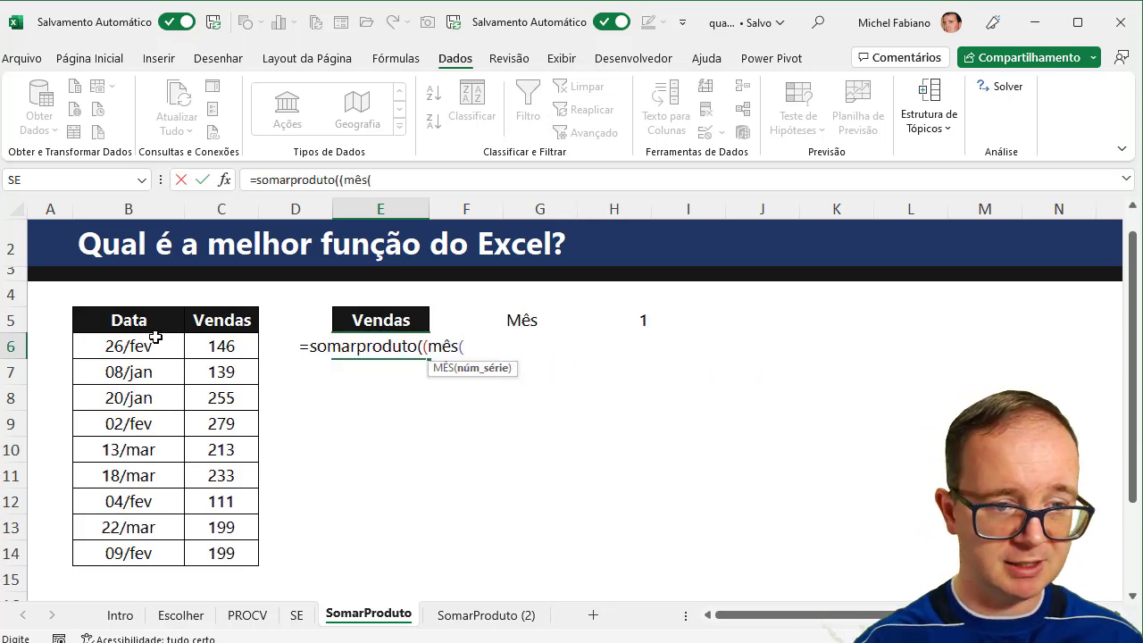
{"action": "left_click_drag", "start_coordinate": [157, 345], "coordinate": [154, 552]}
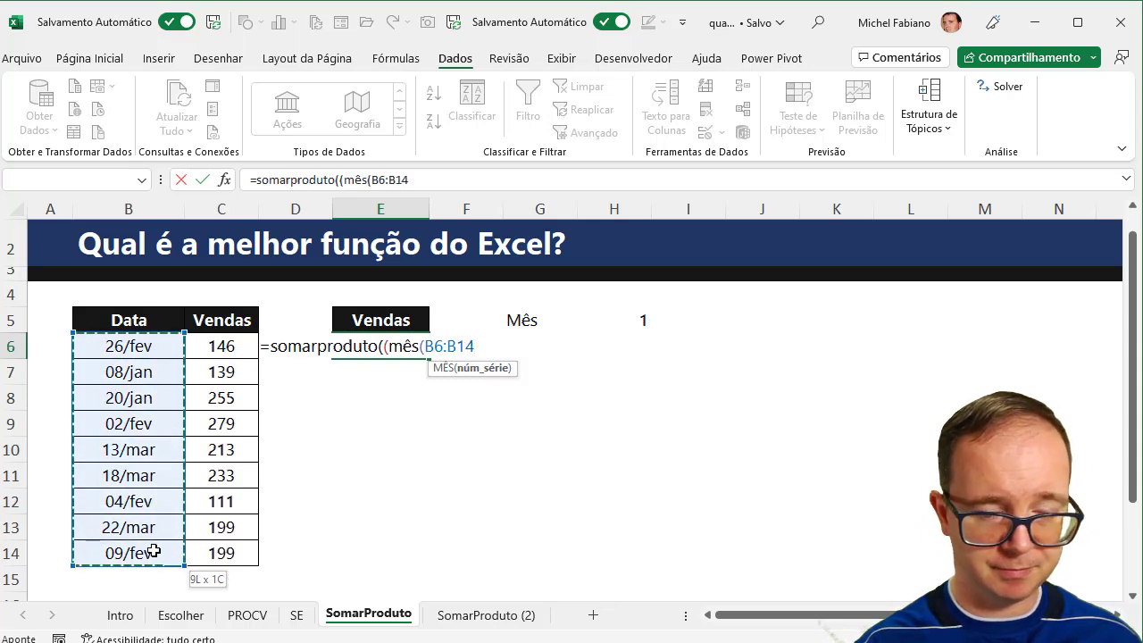
{"action": "type", "text": ")="}
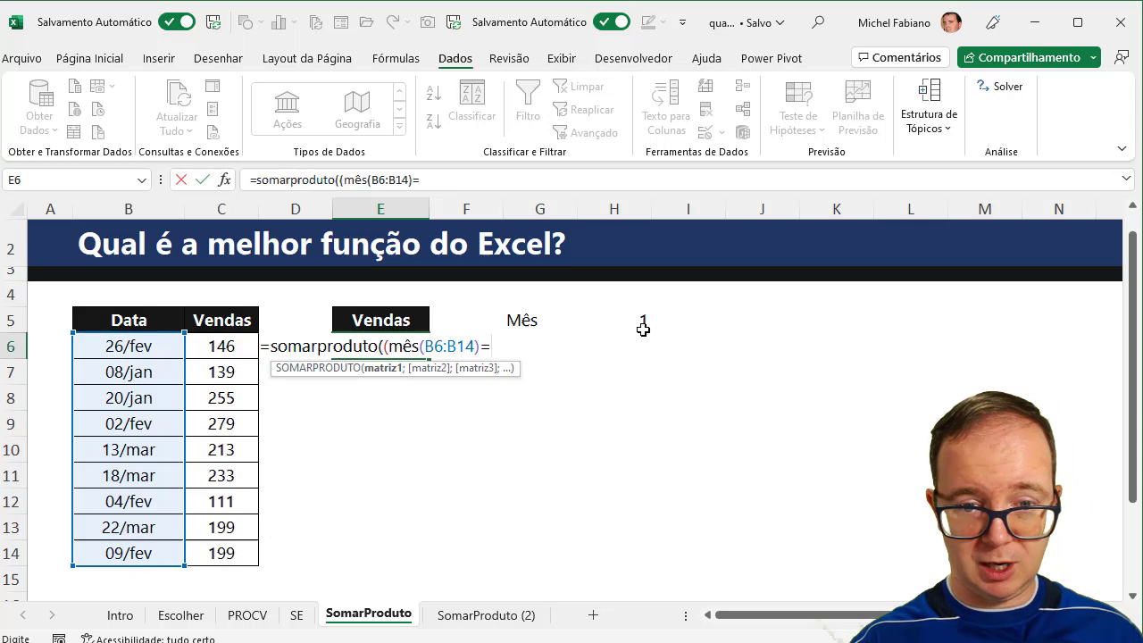
{"action": "left_click", "coordinate": [641, 320]}
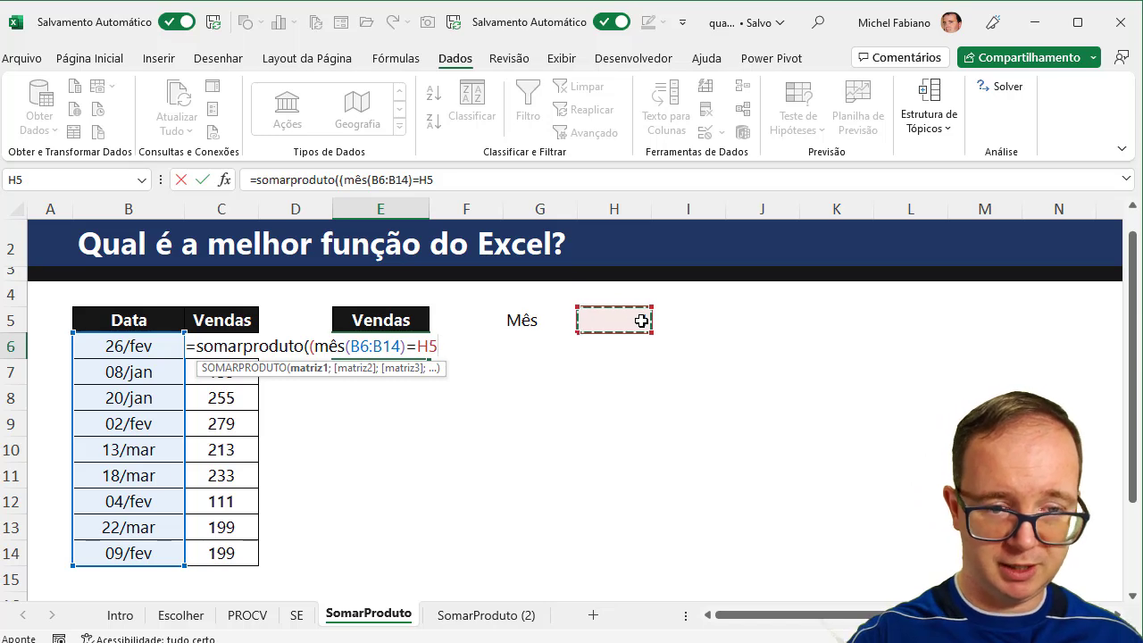
{"action": "type", "text": ")"}
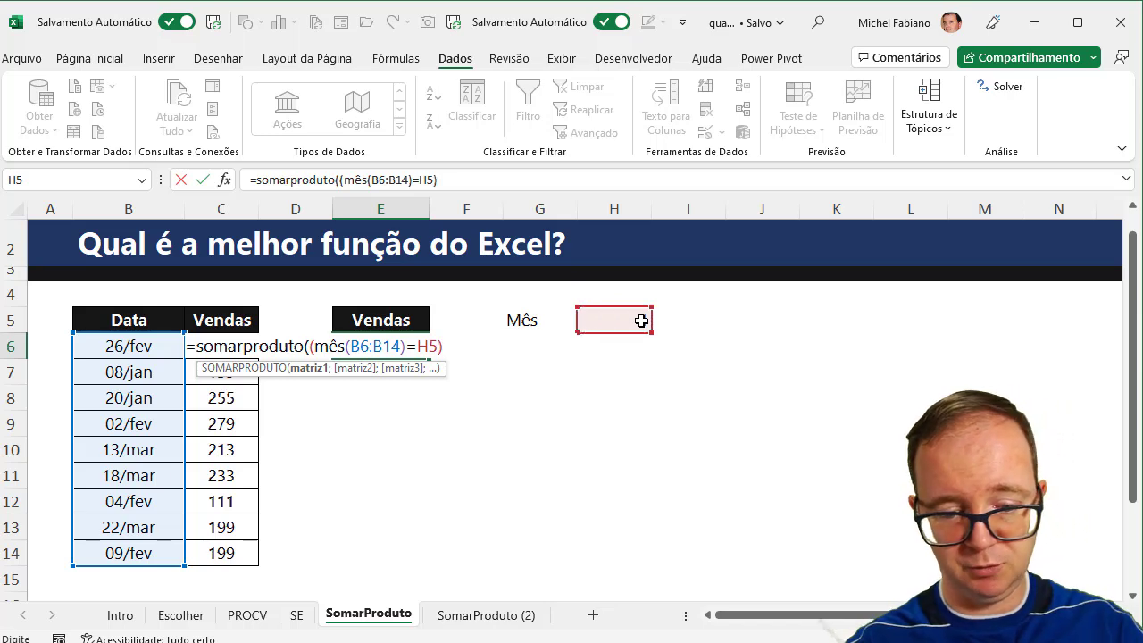
{"action": "type", "text": "*("}
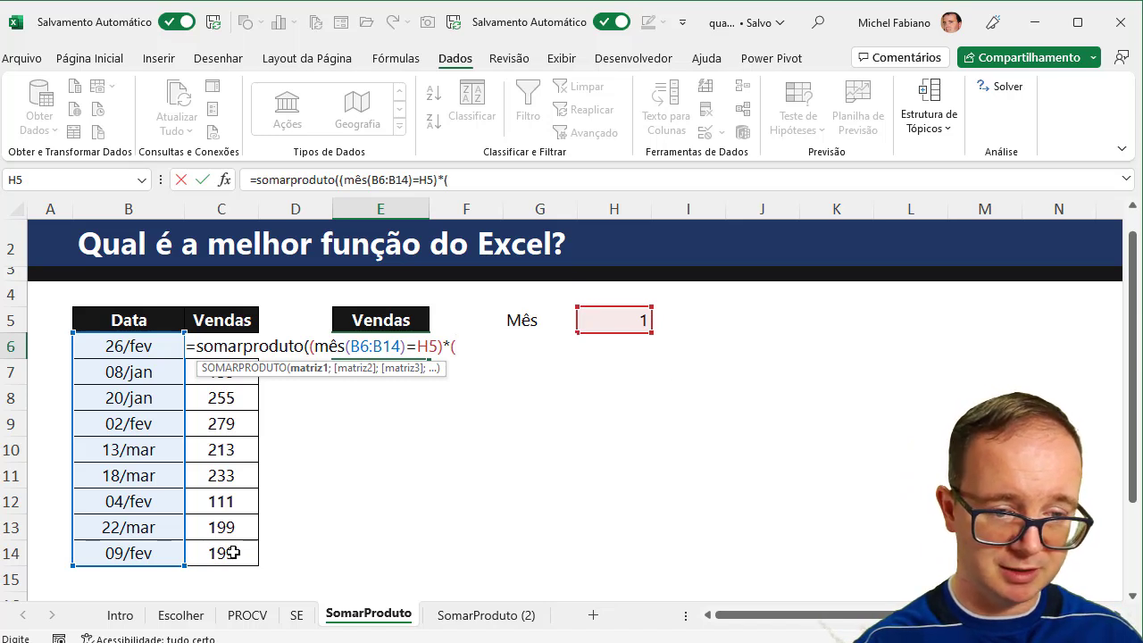
{"action": "left_click_drag", "start_coordinate": [228, 552], "coordinate": [243, 348]}
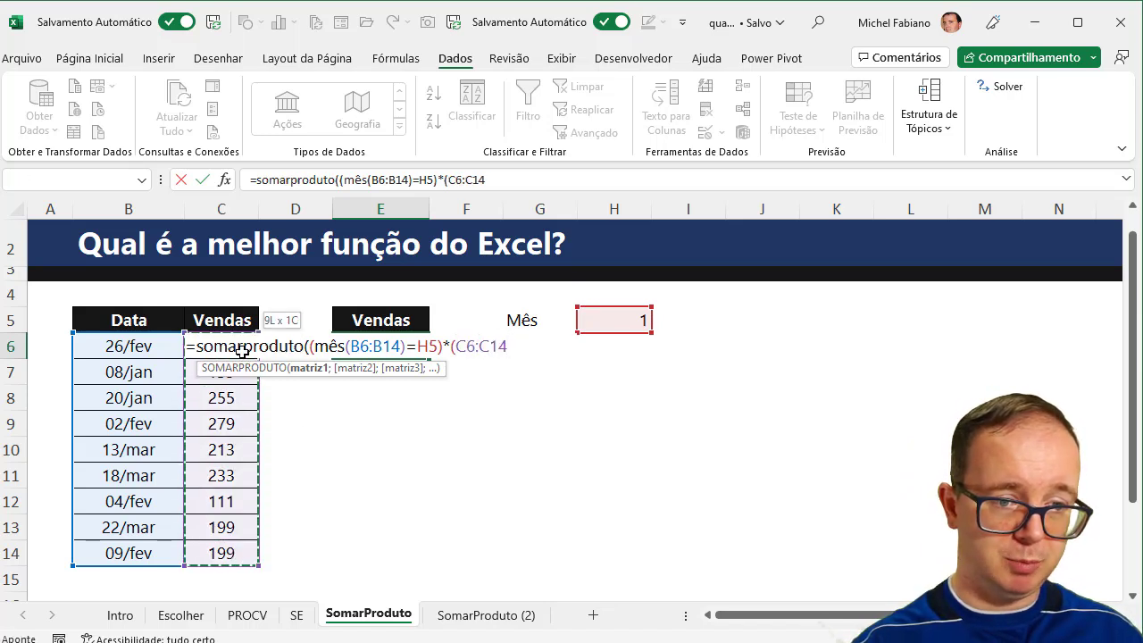
{"action": "type", "text": ")"}
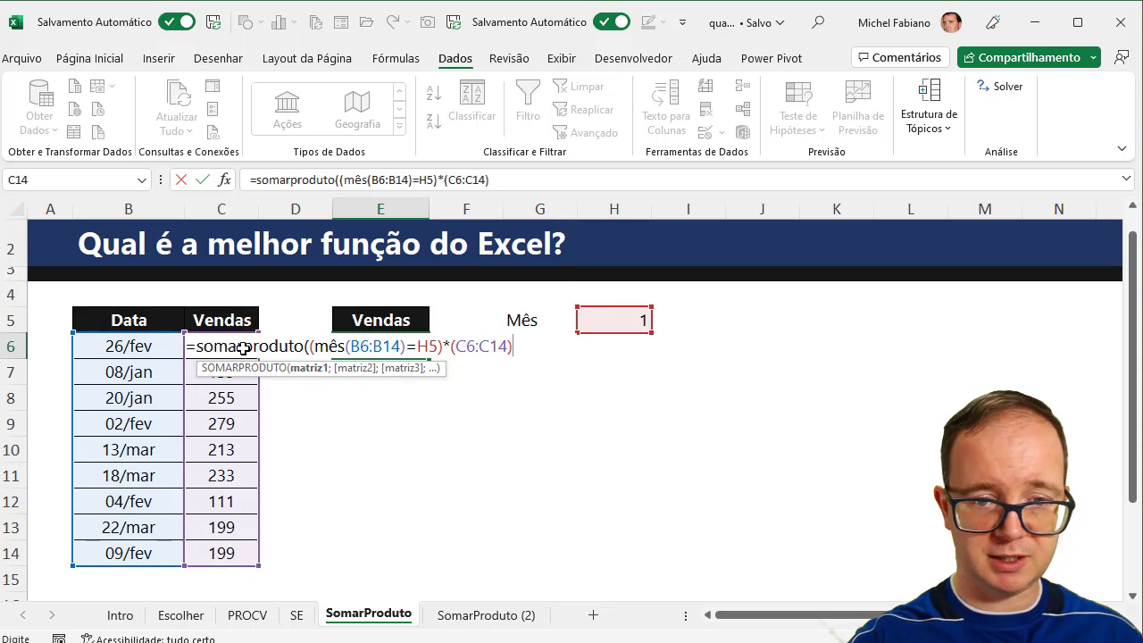
{"action": "type", "text": ")"}
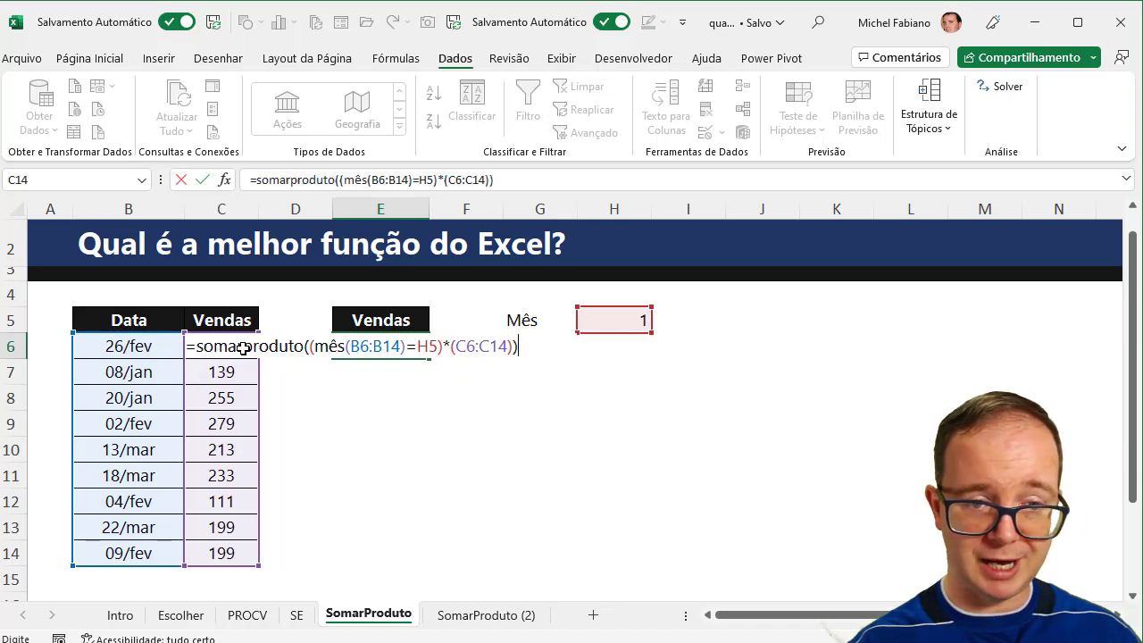
{"action": "key", "text": "Return"}
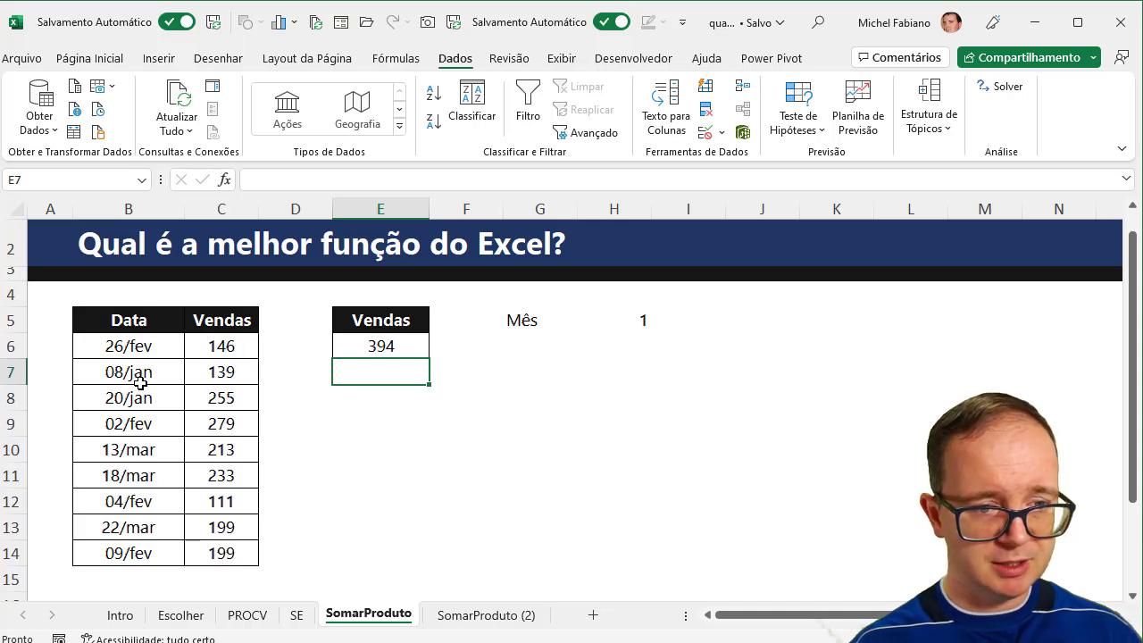
Check the January sales behind 394, then set the month in H5 to 2 and 3
{"action": "left_click_drag", "start_coordinate": [143, 373], "coordinate": [234, 398]}
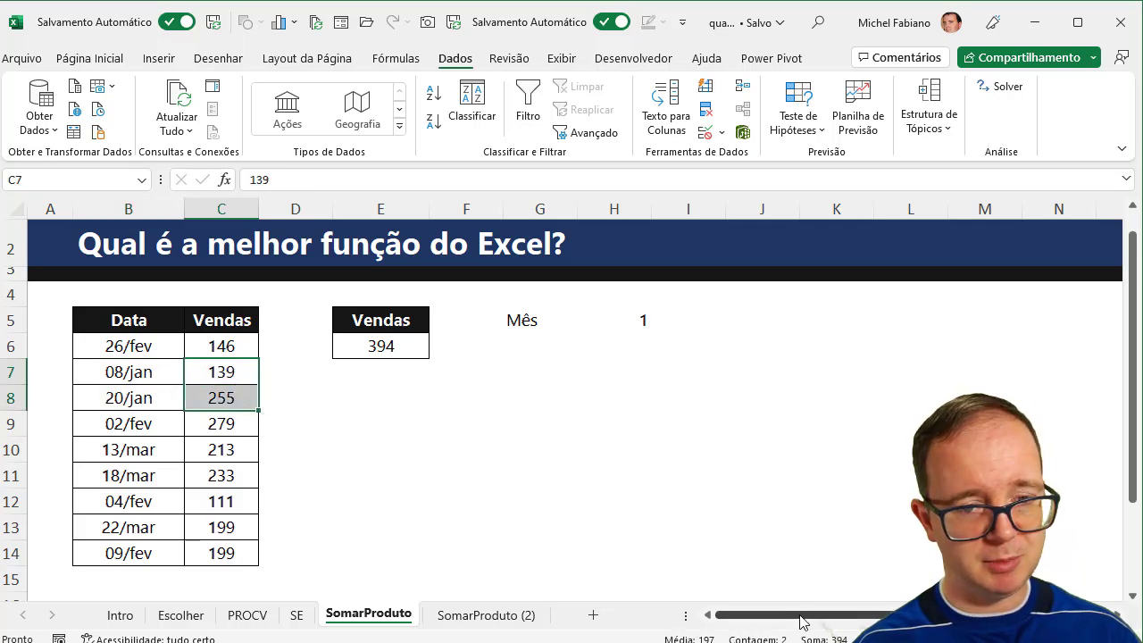
{"action": "right_click", "coordinate": [625, 318]}
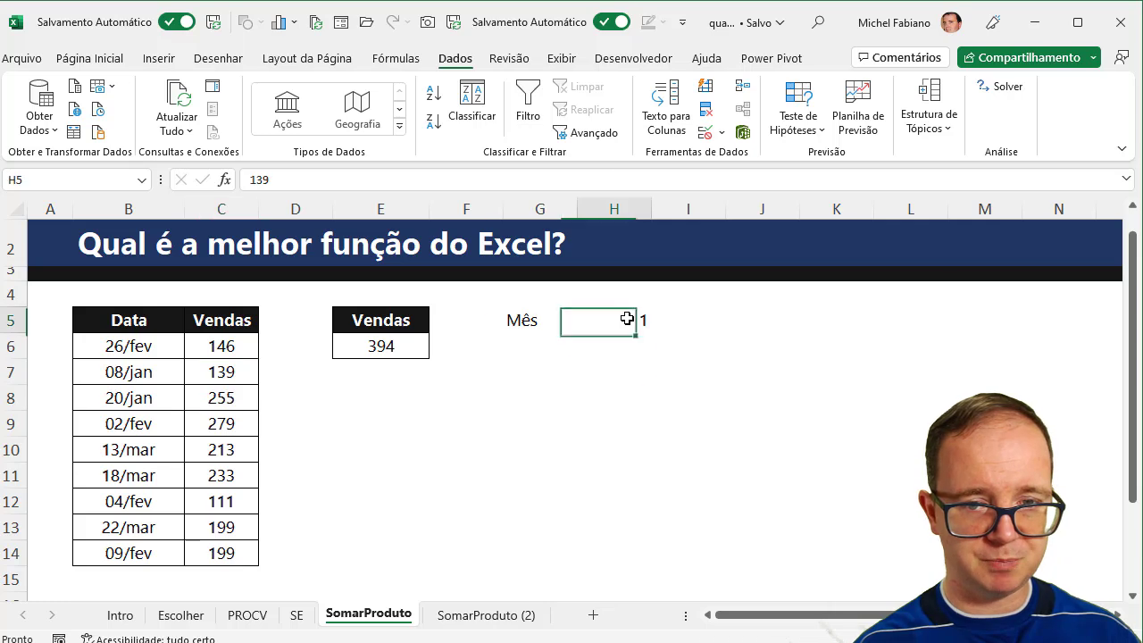
{"action": "key", "text": "Escape"}
{"action": "type", "text": "2"}
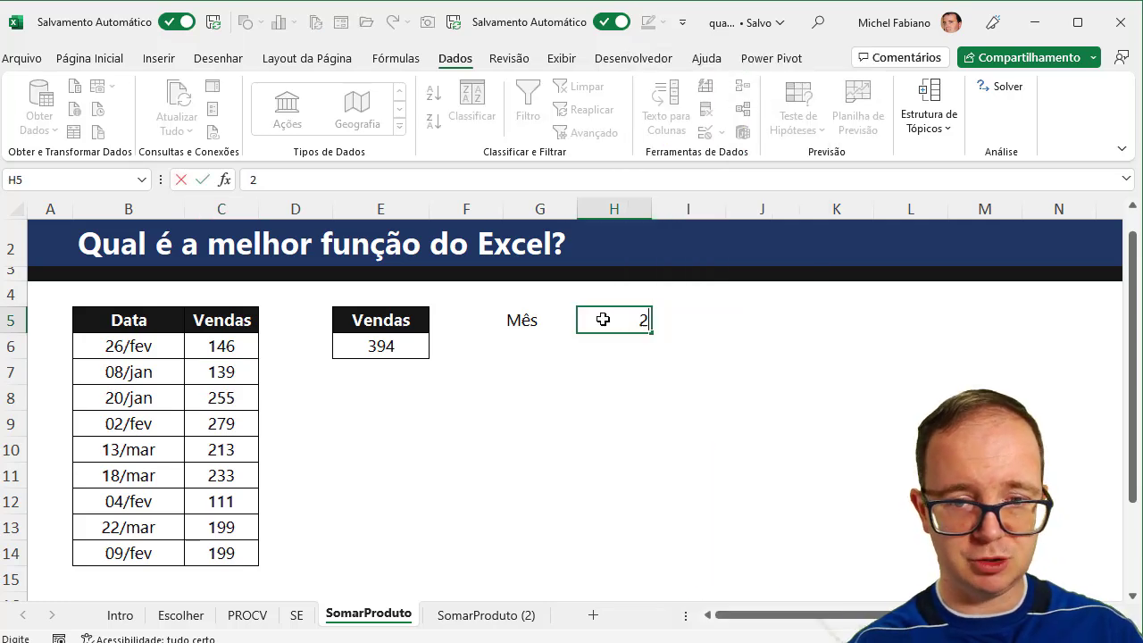
{"action": "key", "text": "Return"}
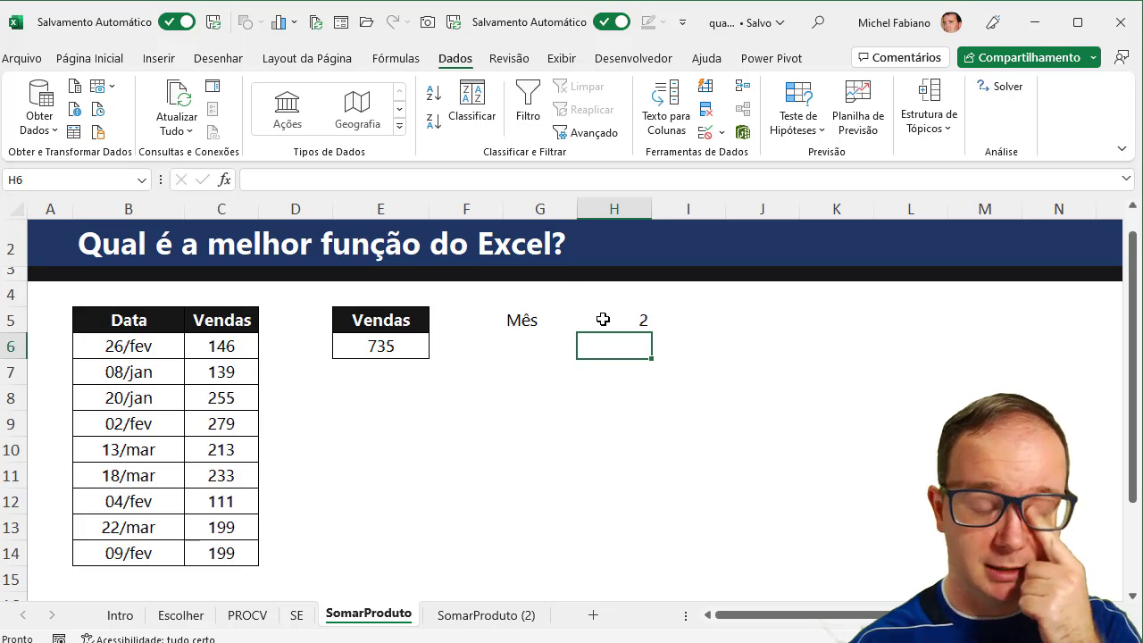
{"action": "left_click", "coordinate": [606, 321]}
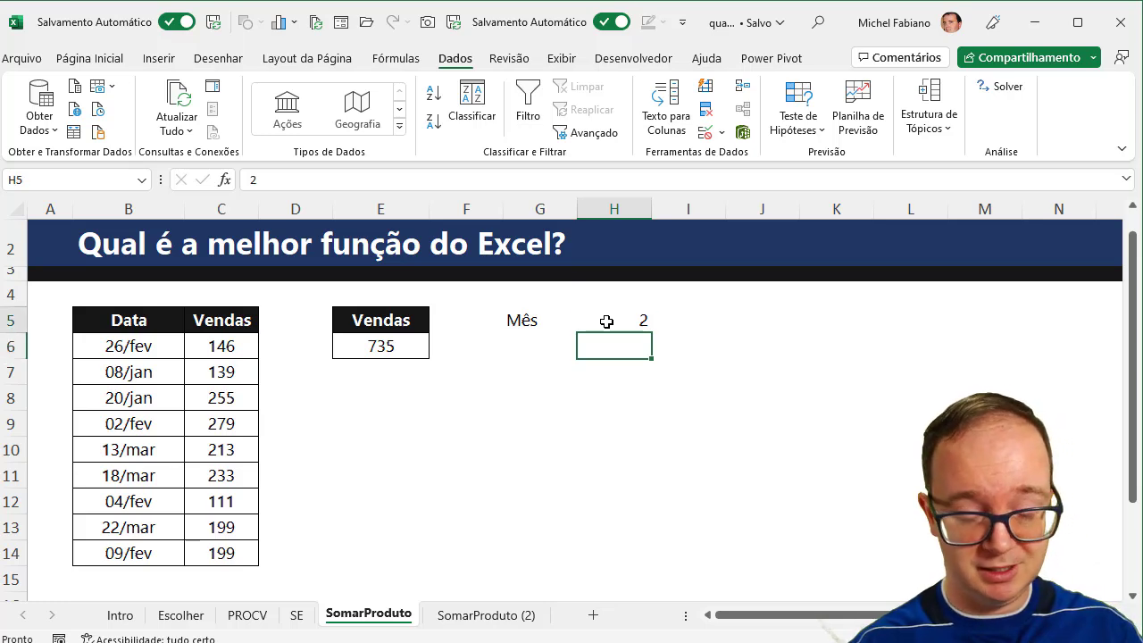
{"action": "type", "text": "3"}
{"action": "key", "text": "Return"}
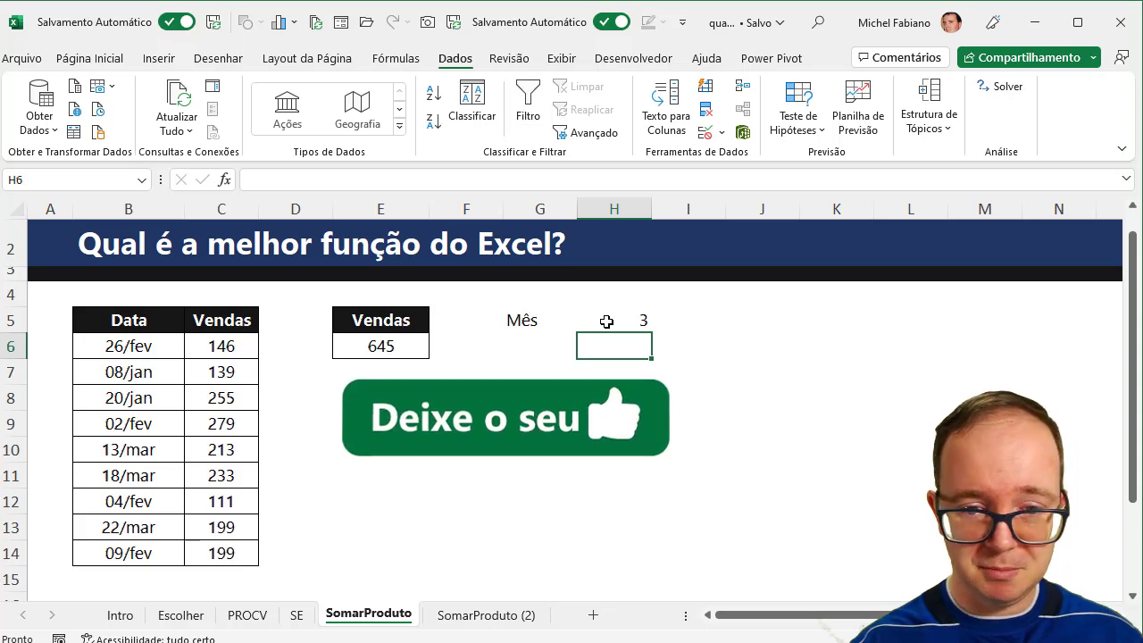
Set H5 to 4 and then 5, so E6's sales total reads 0
{"action": "left_click", "coordinate": [618, 322]}
{"action": "type", "text": "4"}
{"action": "key", "text": "Return"}
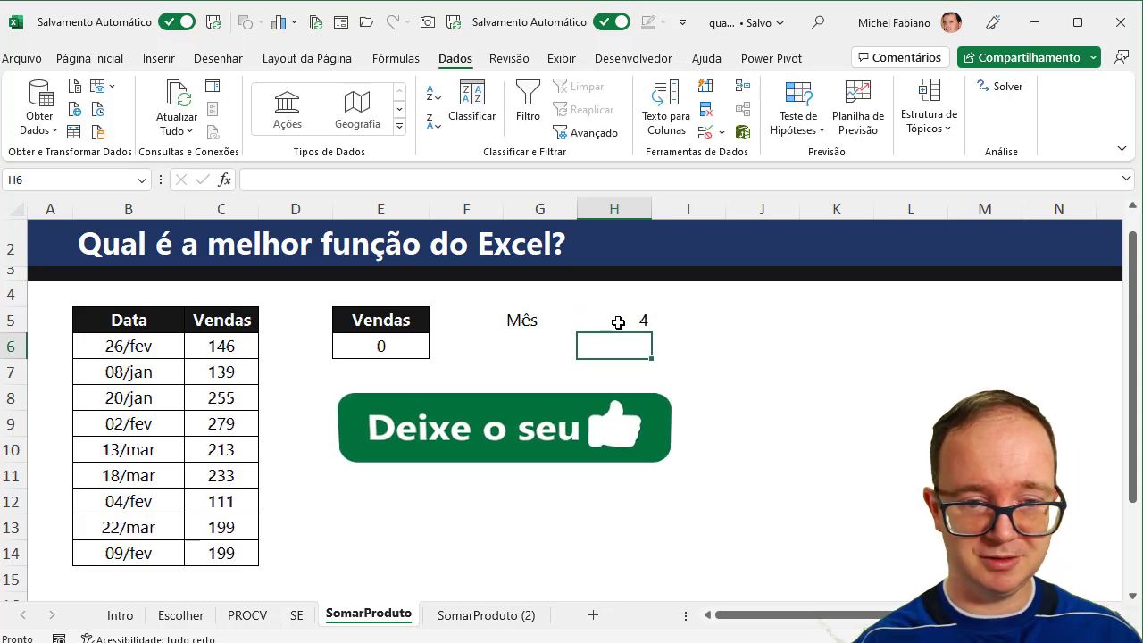
{"action": "left_click", "coordinate": [618, 322]}
{"action": "type", "text": "5"}
{"action": "key", "text": "Return"}
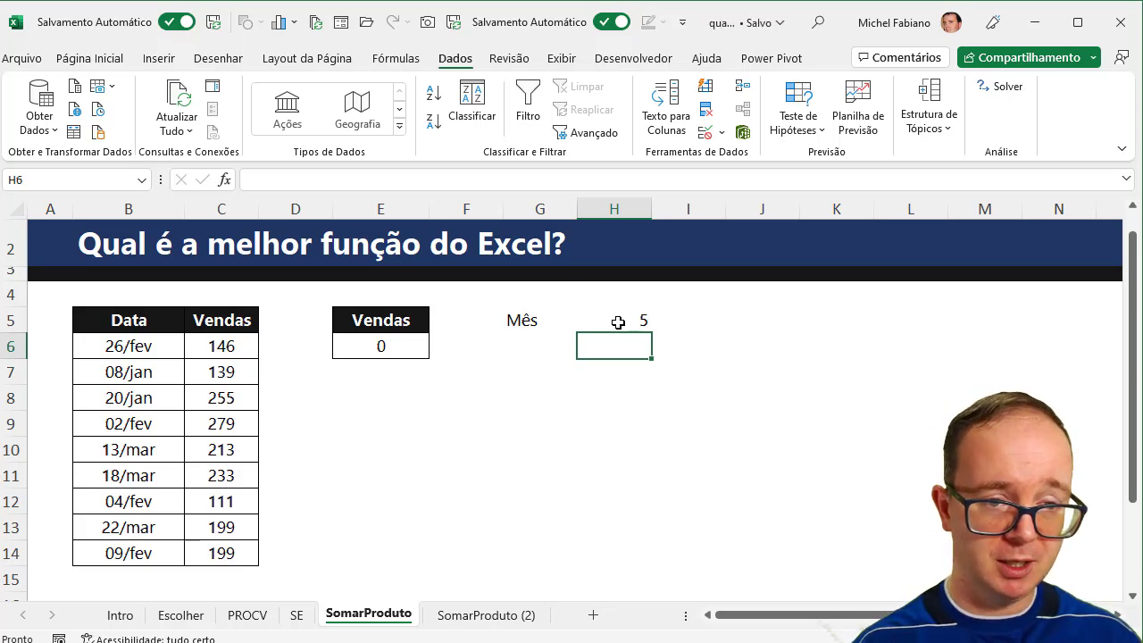
{"action": "left_click", "coordinate": [360, 328]}
{"action": "left_click", "coordinate": [368, 349]}
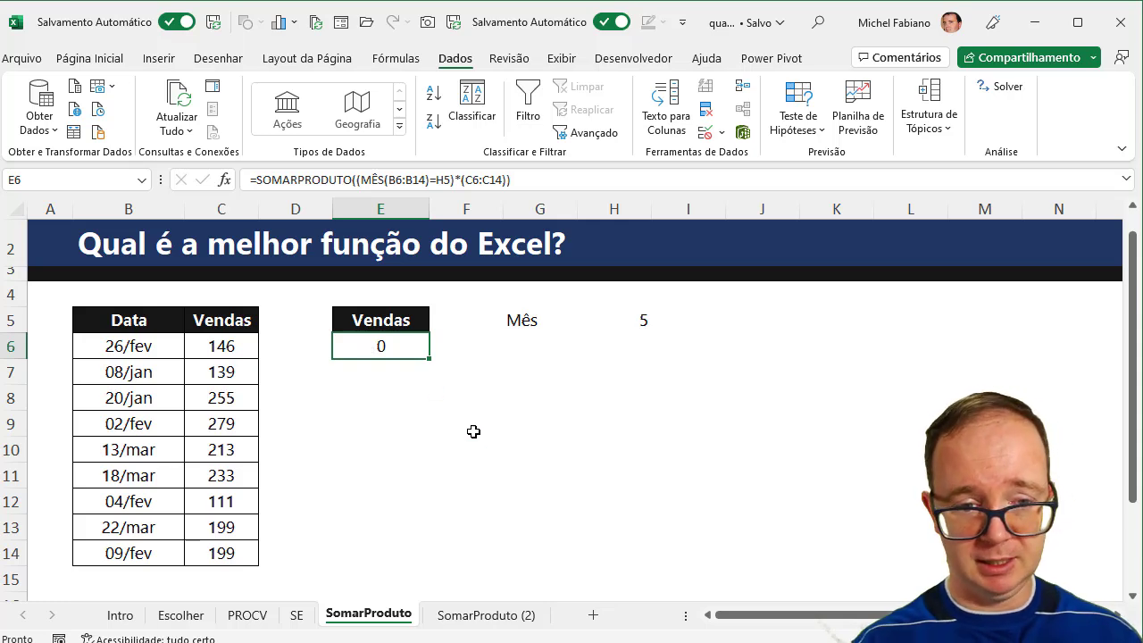
On SomarProduto (2), review Renato's JAN formula and select the month results H7:J7
{"action": "left_click", "coordinate": [483, 617]}
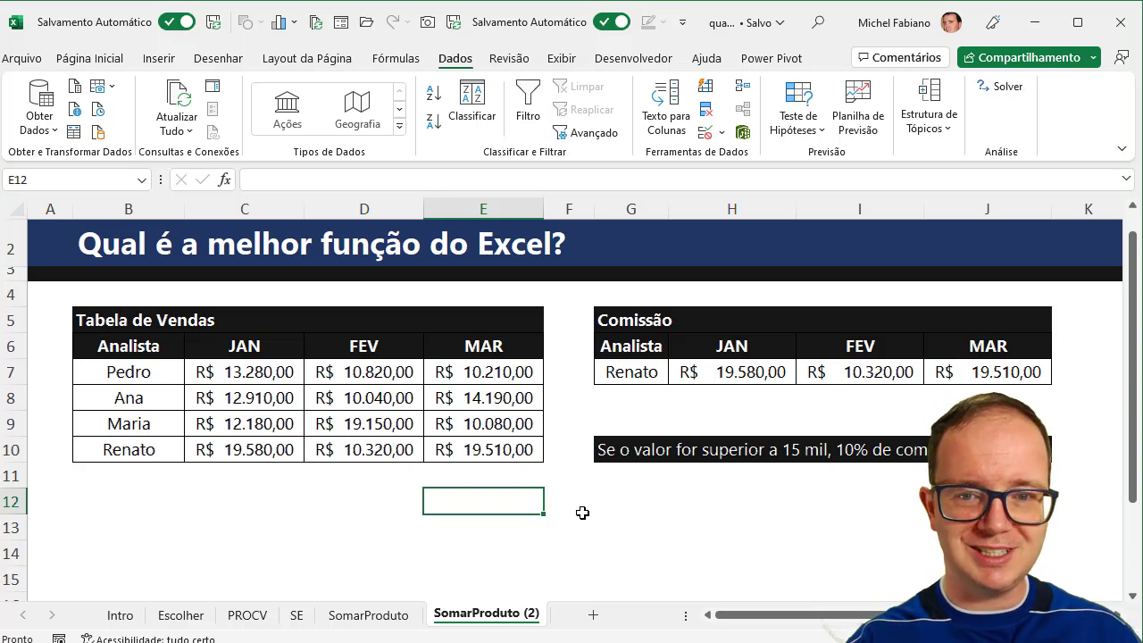
{"action": "left_click", "coordinate": [644, 377]}
{"action": "left_click", "coordinate": [689, 375]}
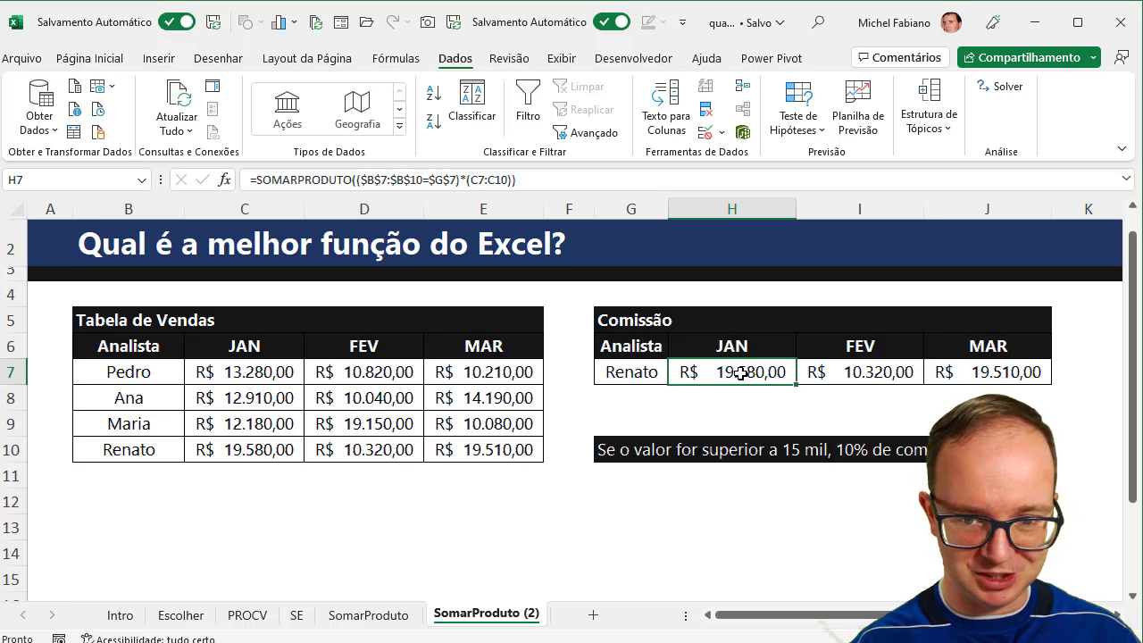
{"action": "double_click", "coordinate": [741, 373]}
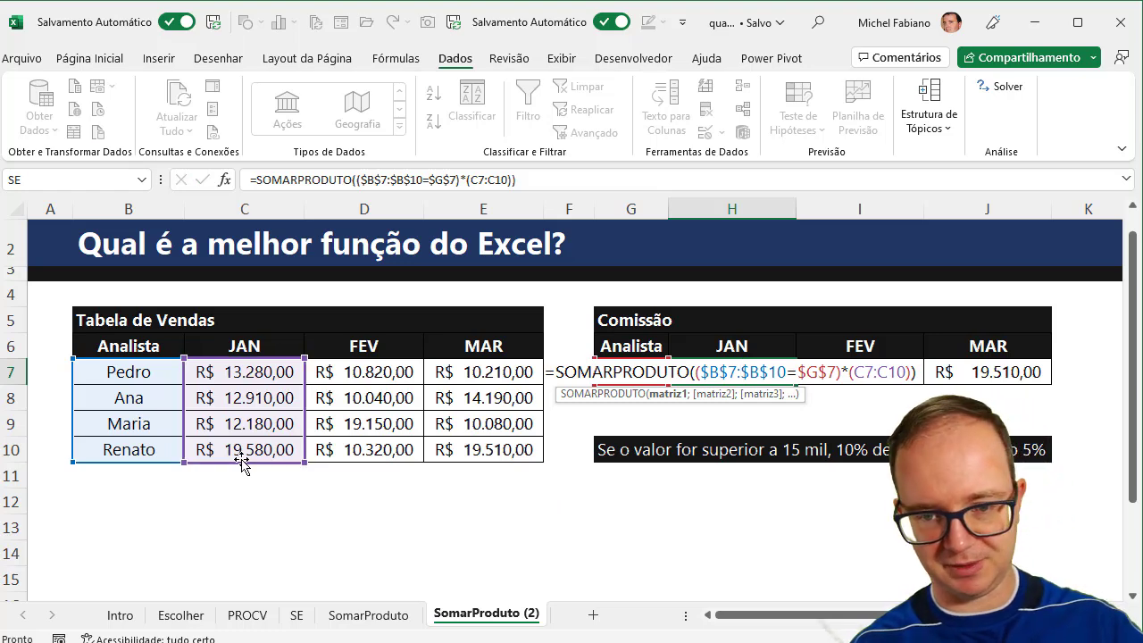
{"action": "key", "text": "ctrl+Return"}
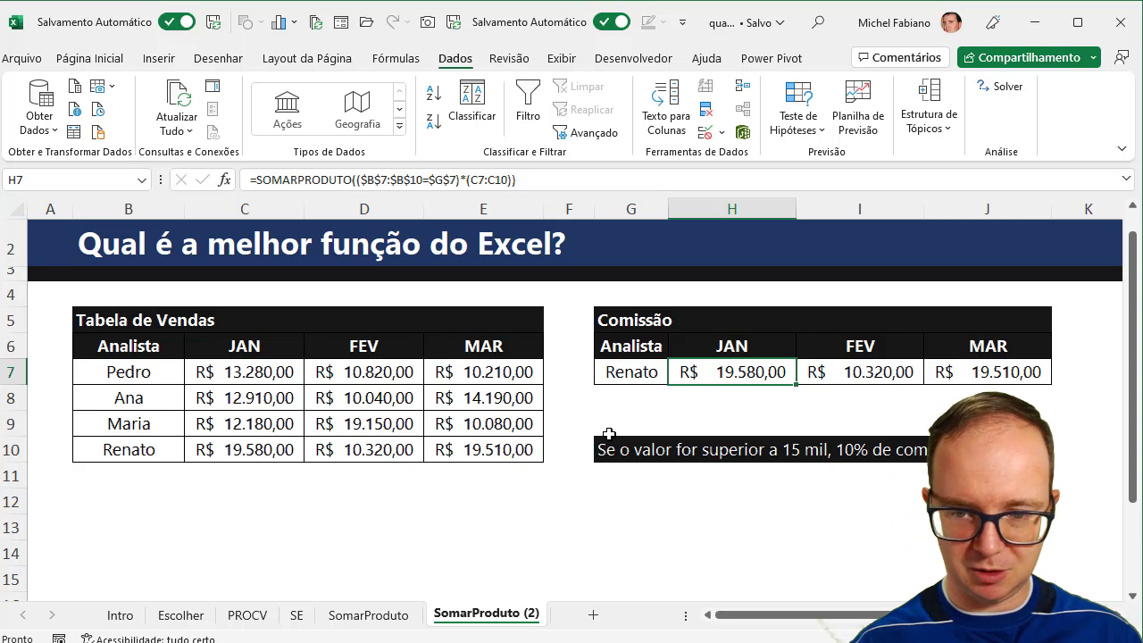
{"action": "key", "text": "shift+Right"}
{"action": "key", "text": "shift+Right"}
Clear H7:J7 and start H7's SOMARPRODUTO comparing the locked $B$7:$B$10 names with G7
{"action": "key", "text": "Delete"}
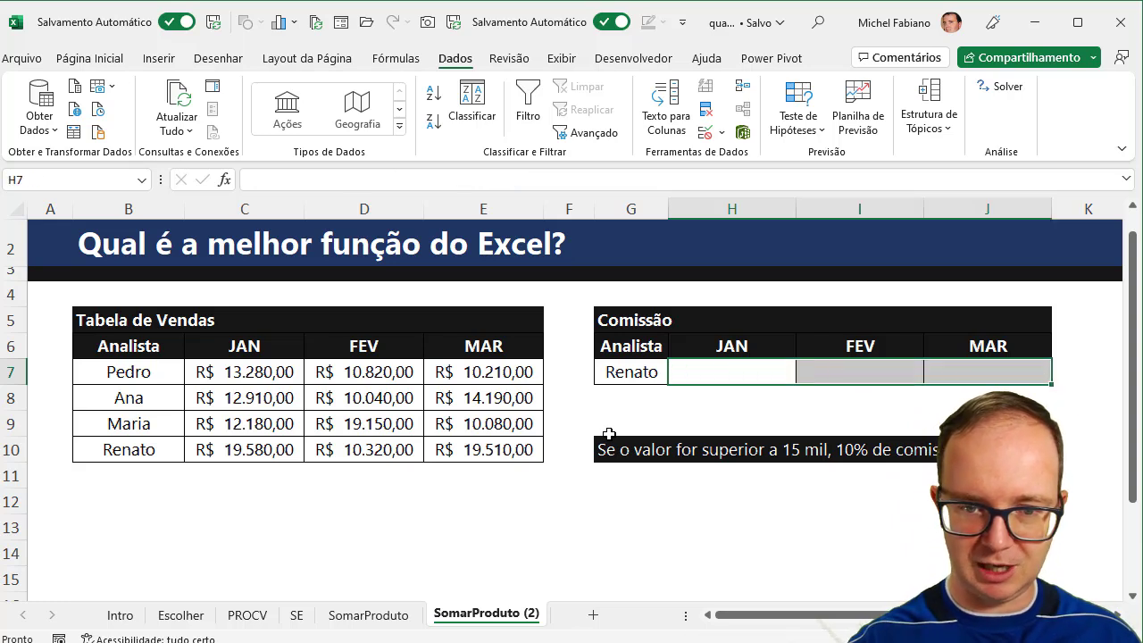
{"action": "left_click", "coordinate": [739, 368]}
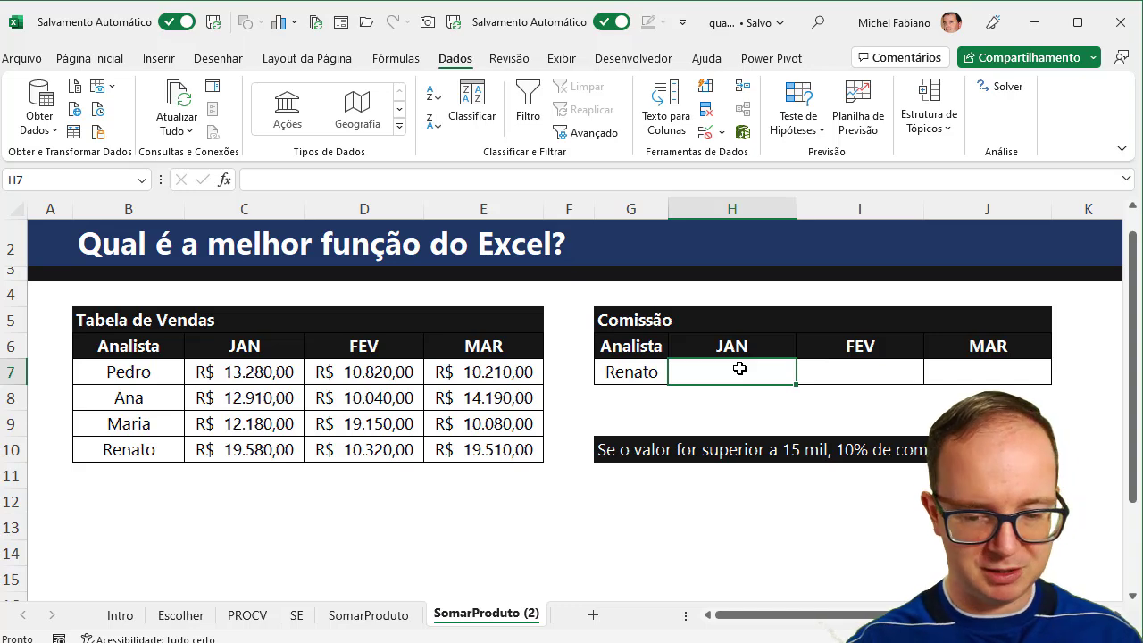
{"action": "type", "text": "=somarpro"}
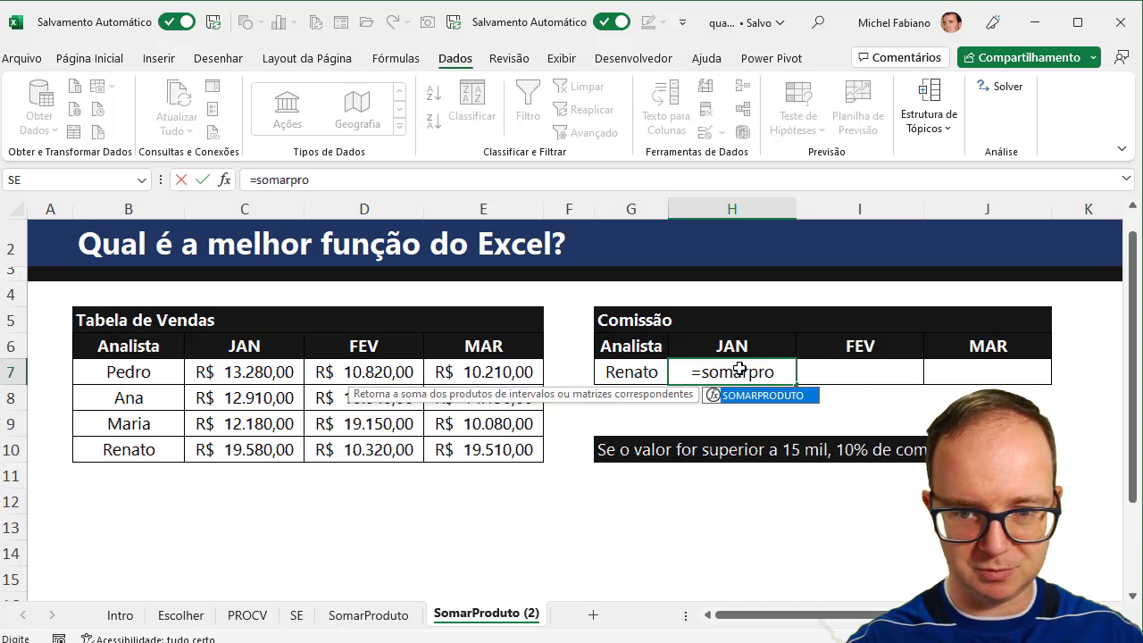
{"action": "type", "text": "duto(("}
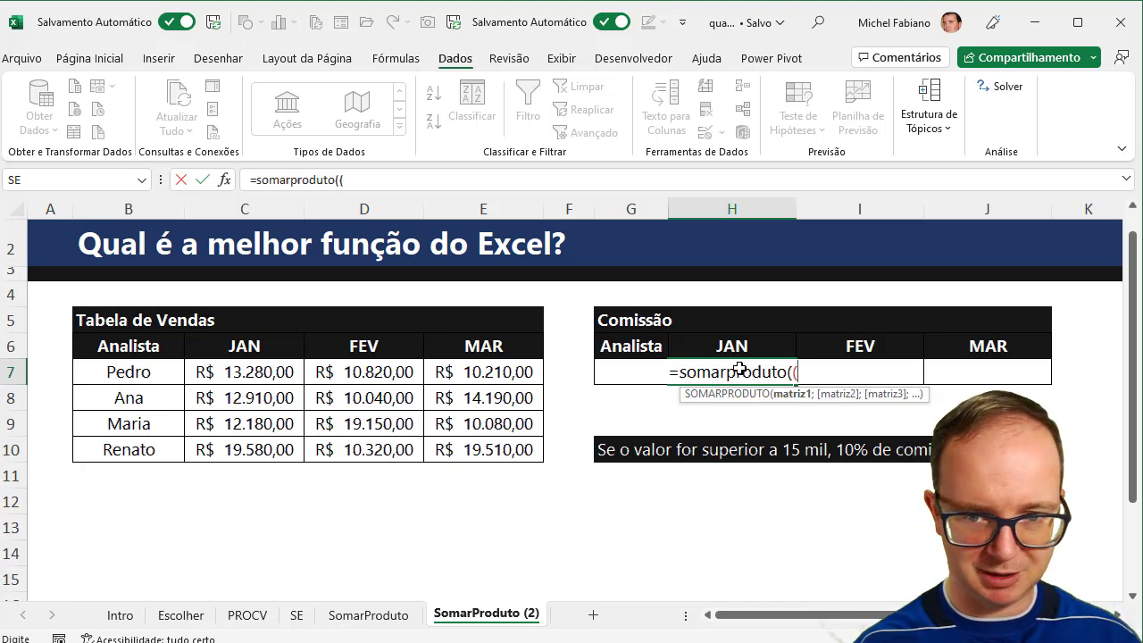
{"action": "left_click", "coordinate": [150, 370]}
{"action": "left_click_drag", "start_coordinate": [150, 369], "coordinate": [151, 441]}
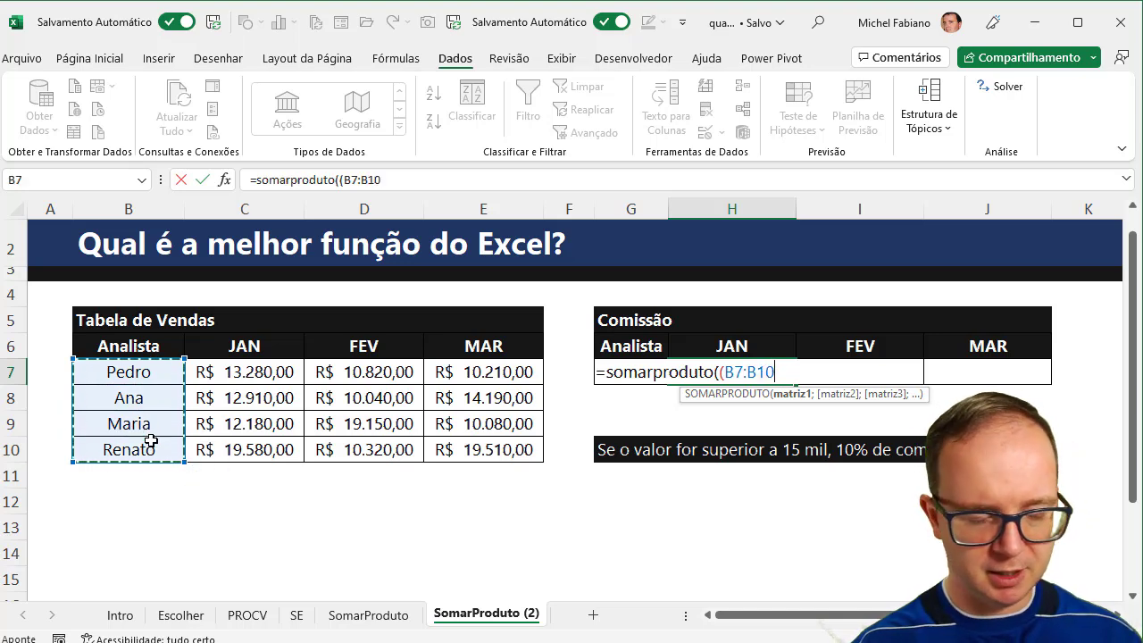
{"action": "key", "text": "F4"}
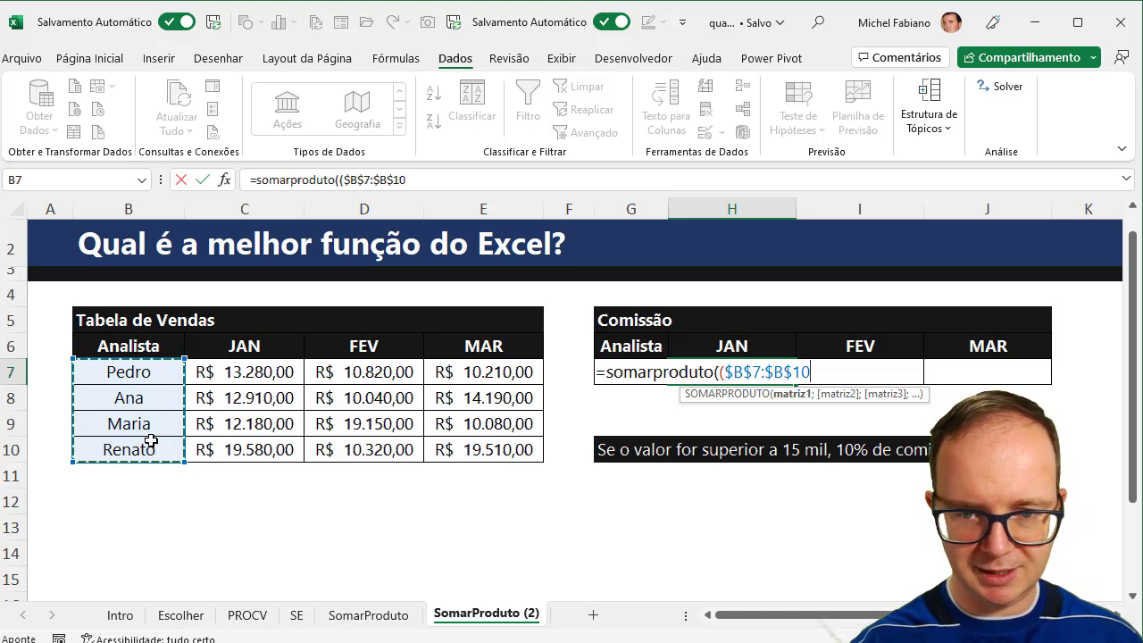
{"action": "type", "text": ")"}
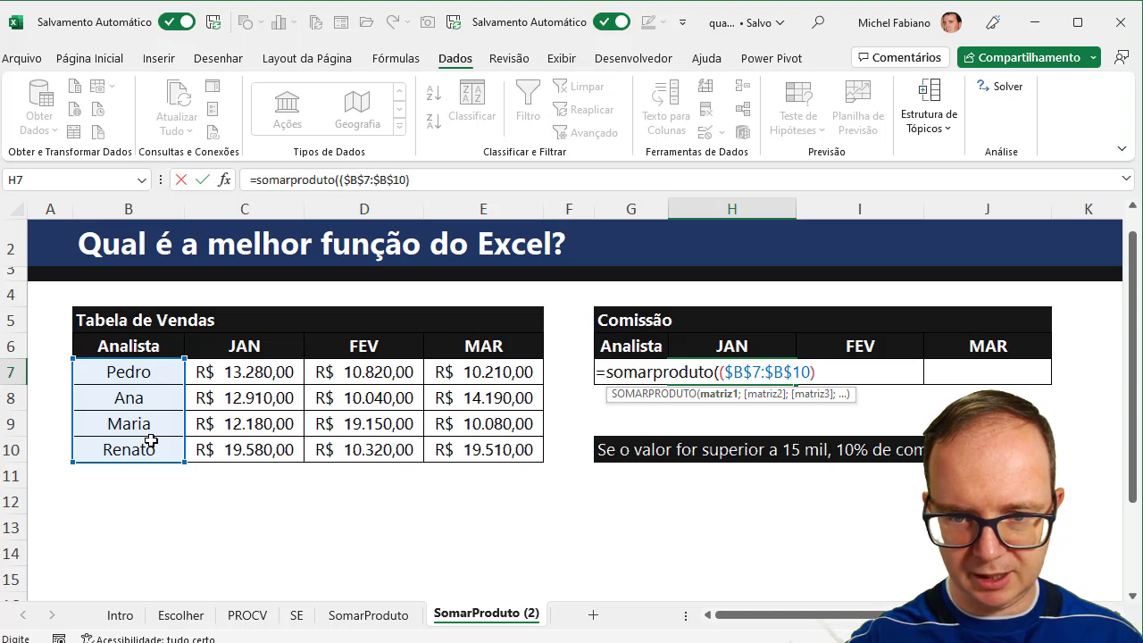
{"action": "type", "text": "="}
{"action": "key", "text": "Left"}
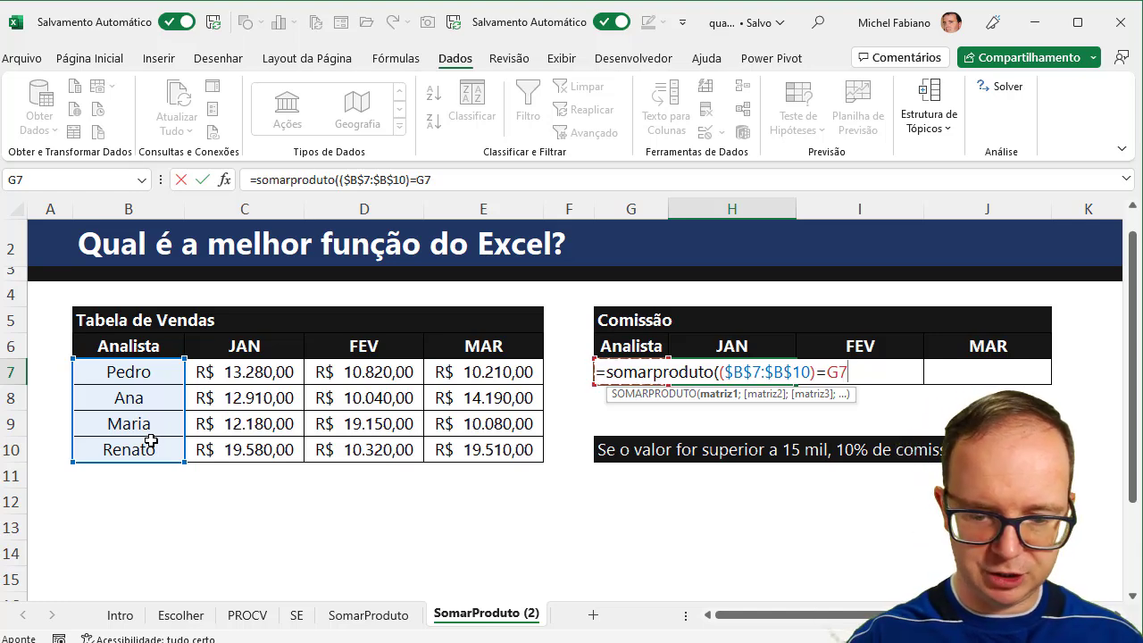
{"action": "type", "text": ")*"}
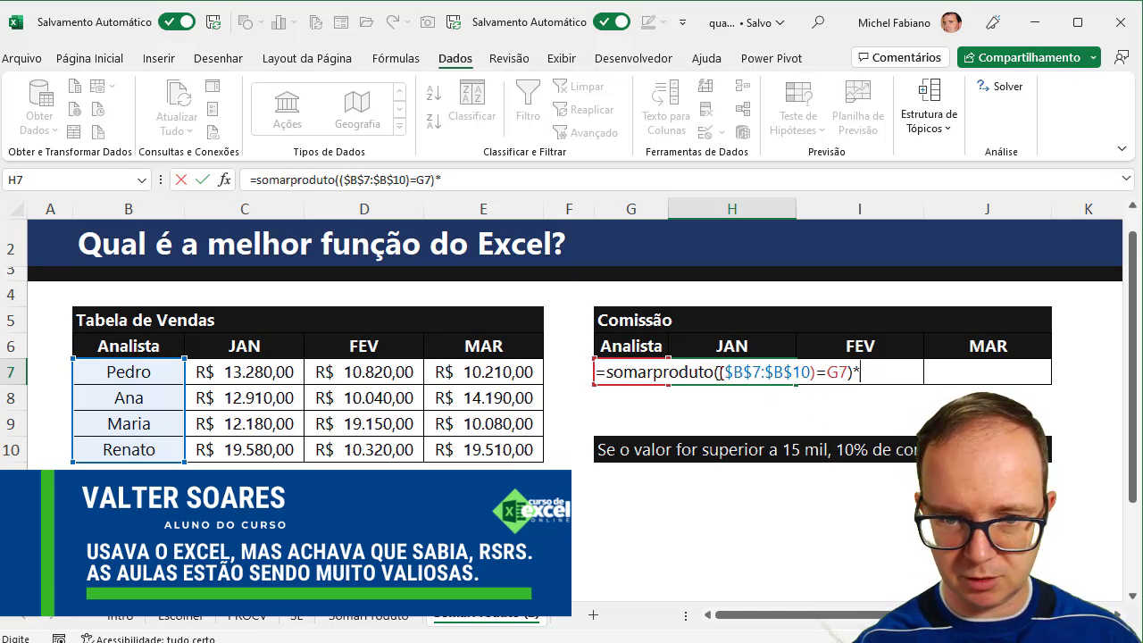
Multiply by C7:C10 and commit, so H7 returns Renato's January sales of R$ 19.580,00
{"action": "type", "text": ")"}
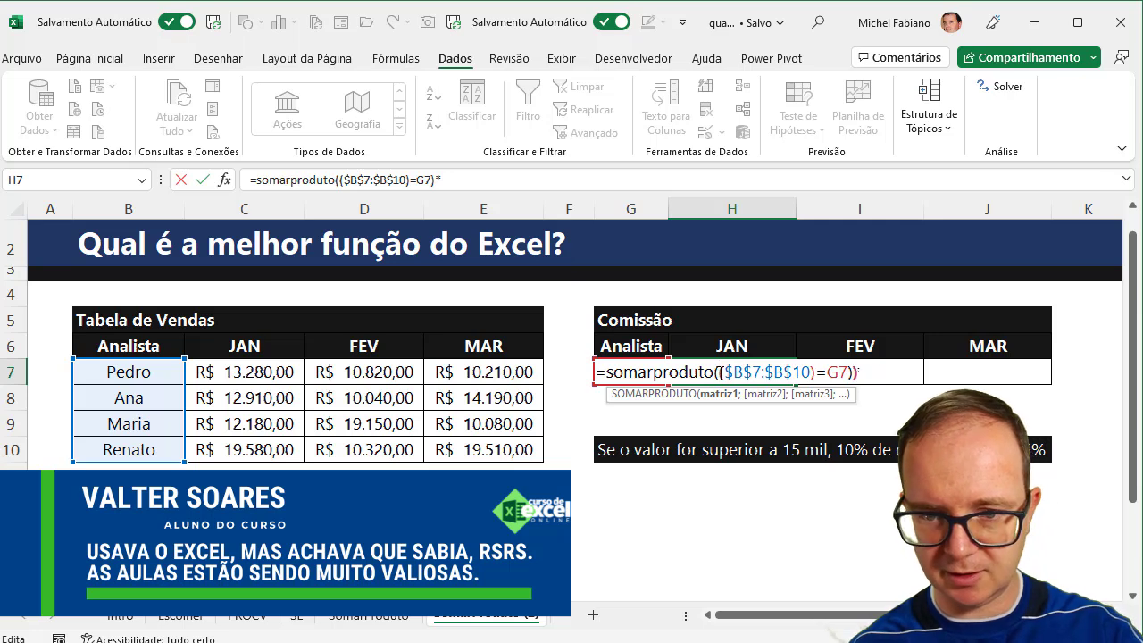
{"action": "left_click", "coordinate": [877, 371]}
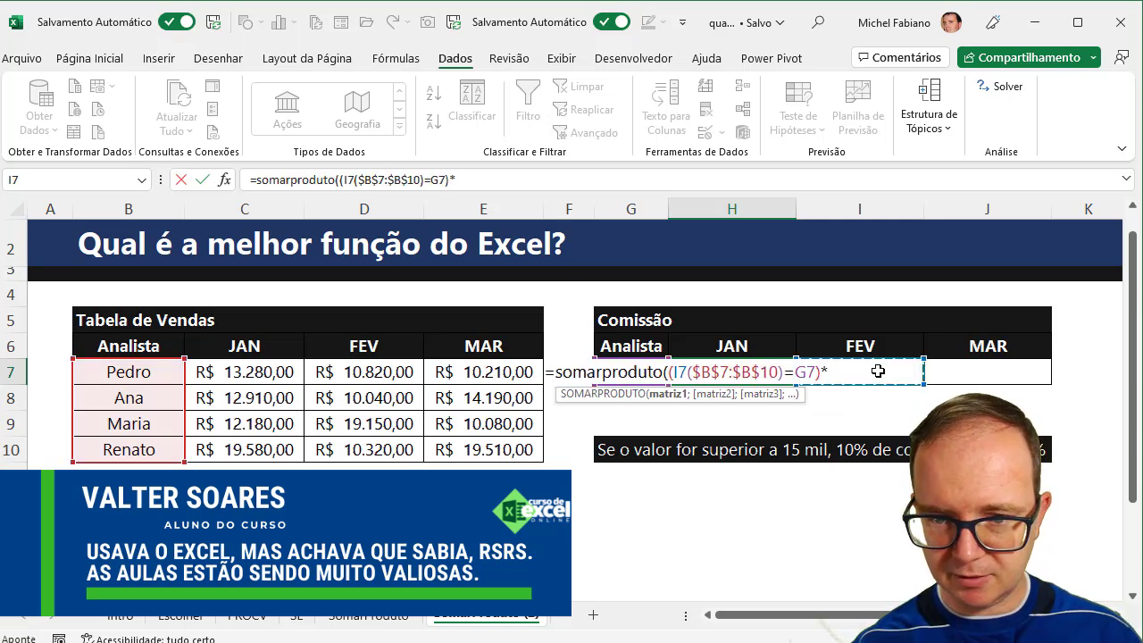
{"action": "key", "text": "BackSpace"}
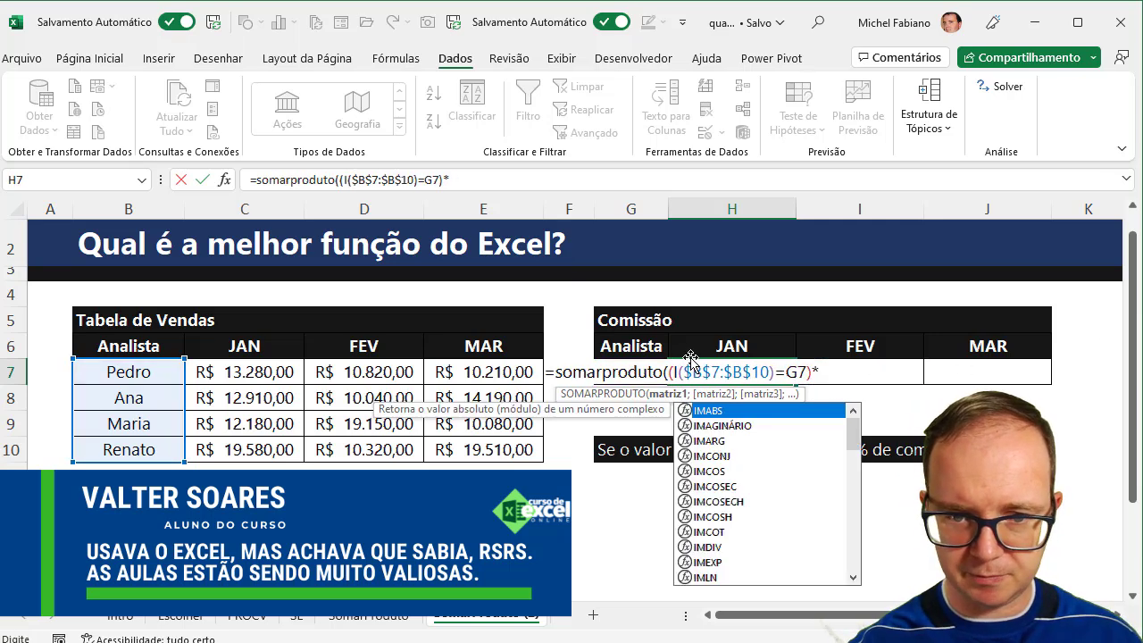
{"action": "key", "text": "BackSpace"}
{"action": "type", "text": "("}
{"action": "left_click", "coordinate": [487, 181]}
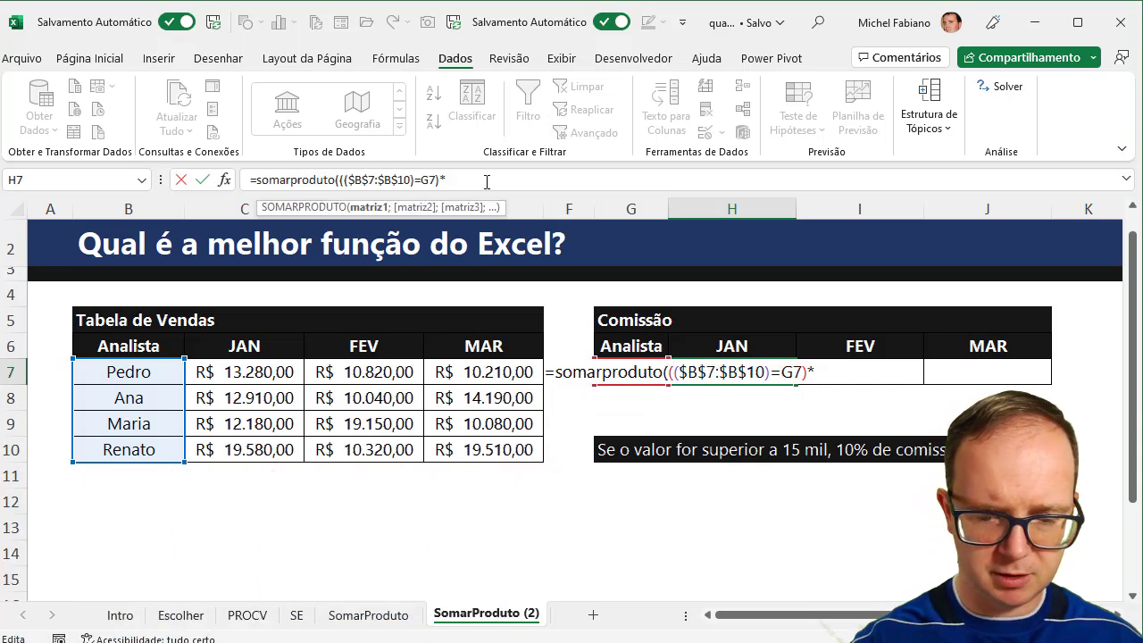
{"action": "type", "text": "("}
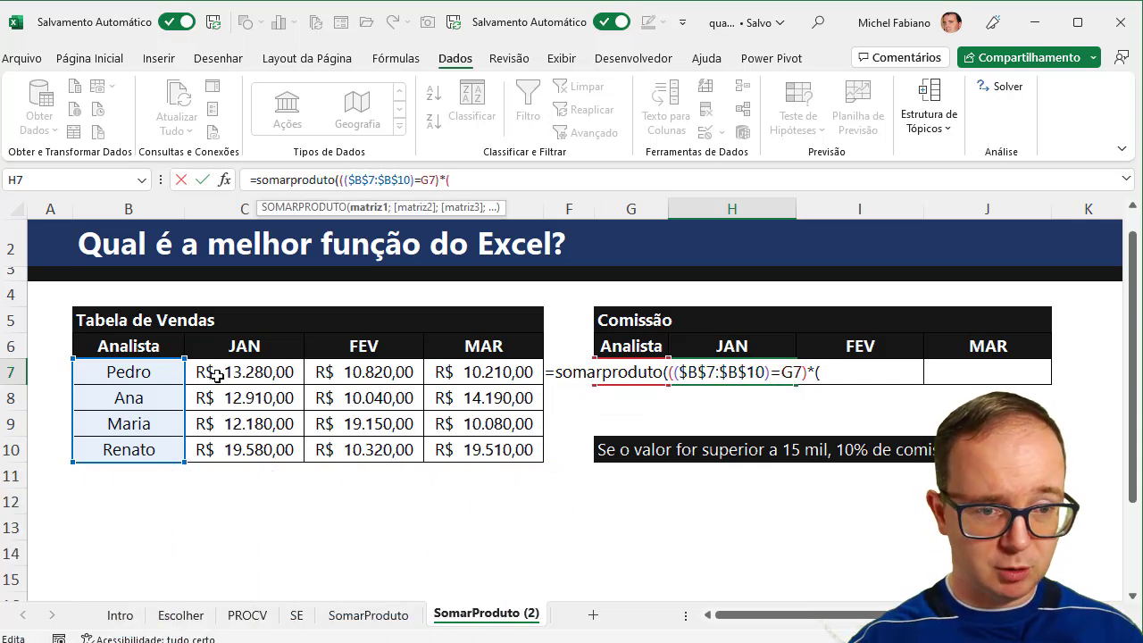
{"action": "left_click_drag", "start_coordinate": [237, 372], "coordinate": [242, 449]}
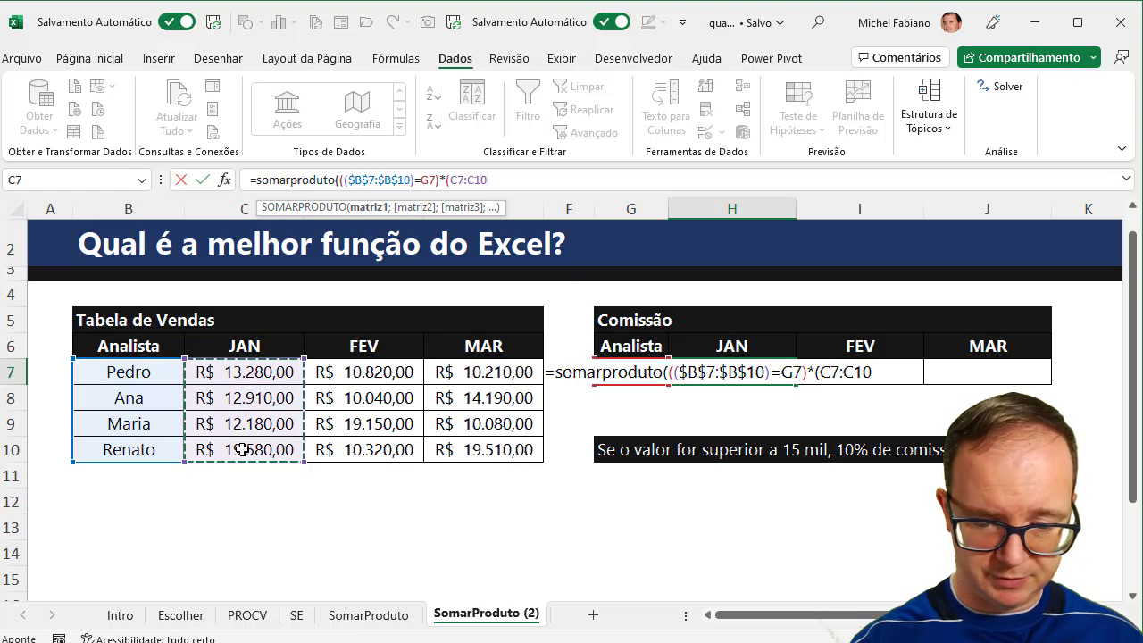
{"action": "type", "text": "))"}
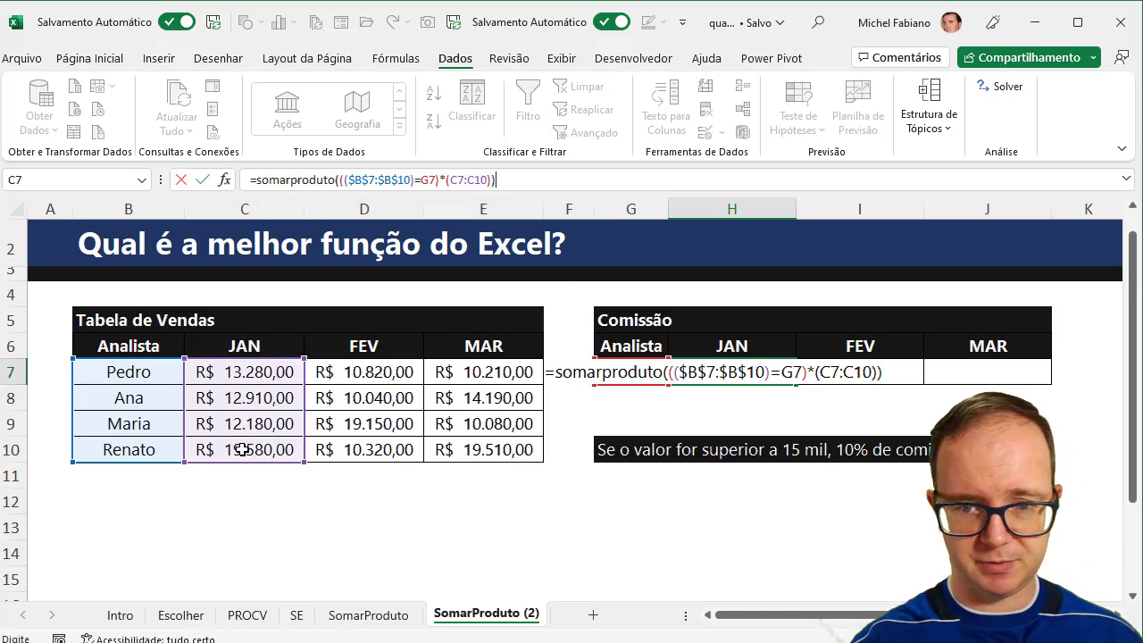
{"action": "key", "text": "Return"}
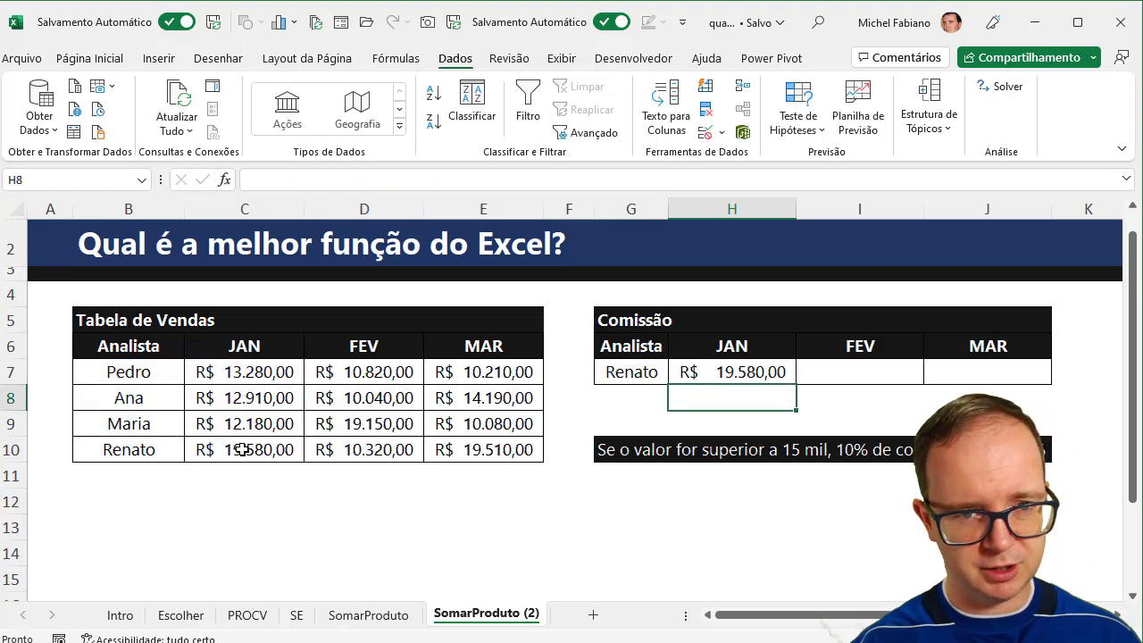
Replace Renato with Maria in G7, making JAN show R$ 12.180,00
{"action": "left_click", "coordinate": [620, 370]}
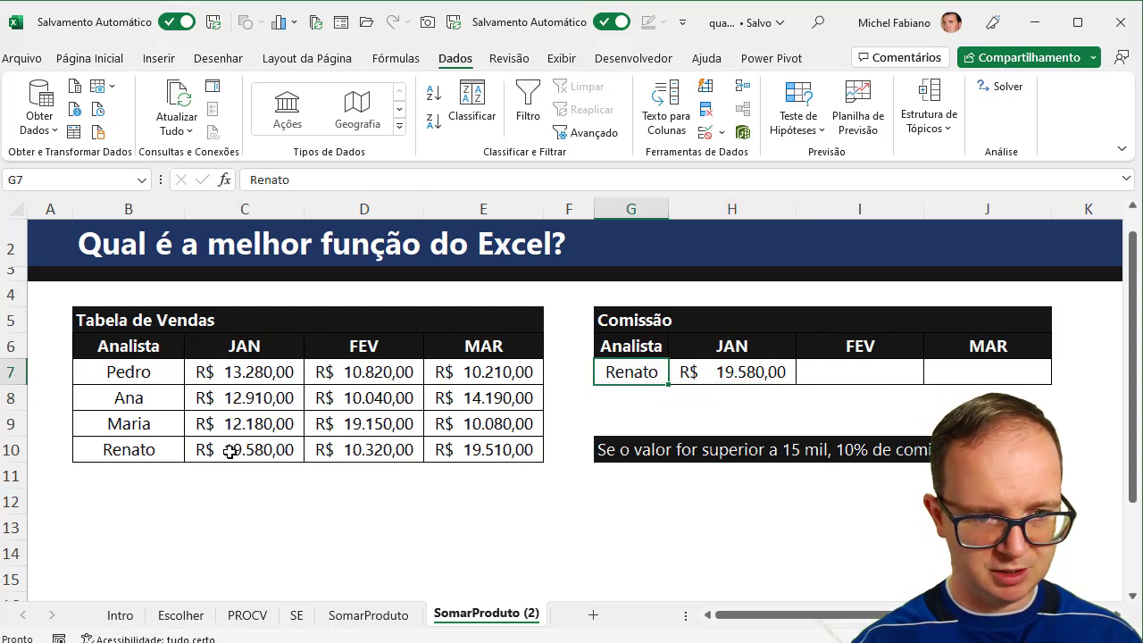
{"action": "type", "text": "Maria"}
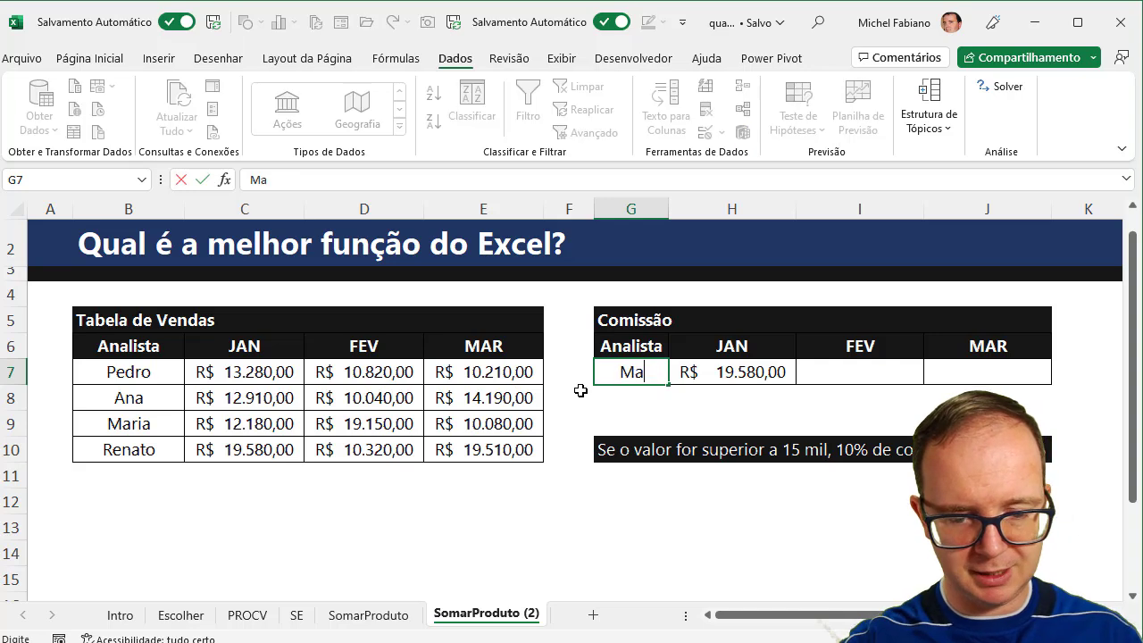
{"action": "key", "text": "Return"}
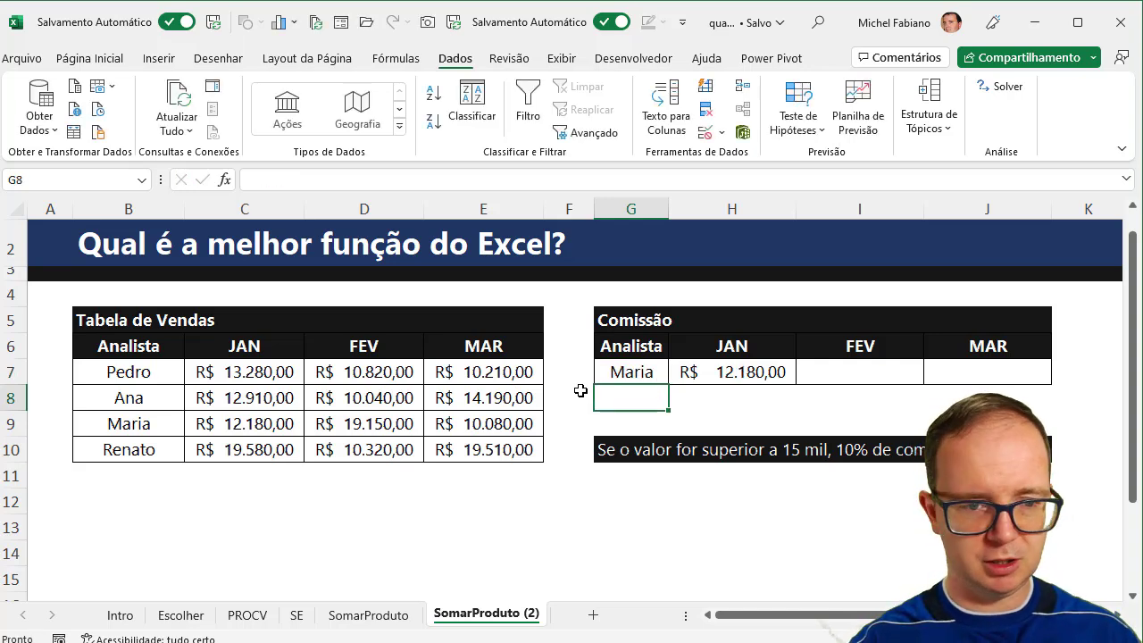
{"action": "left_click", "coordinate": [734, 367]}
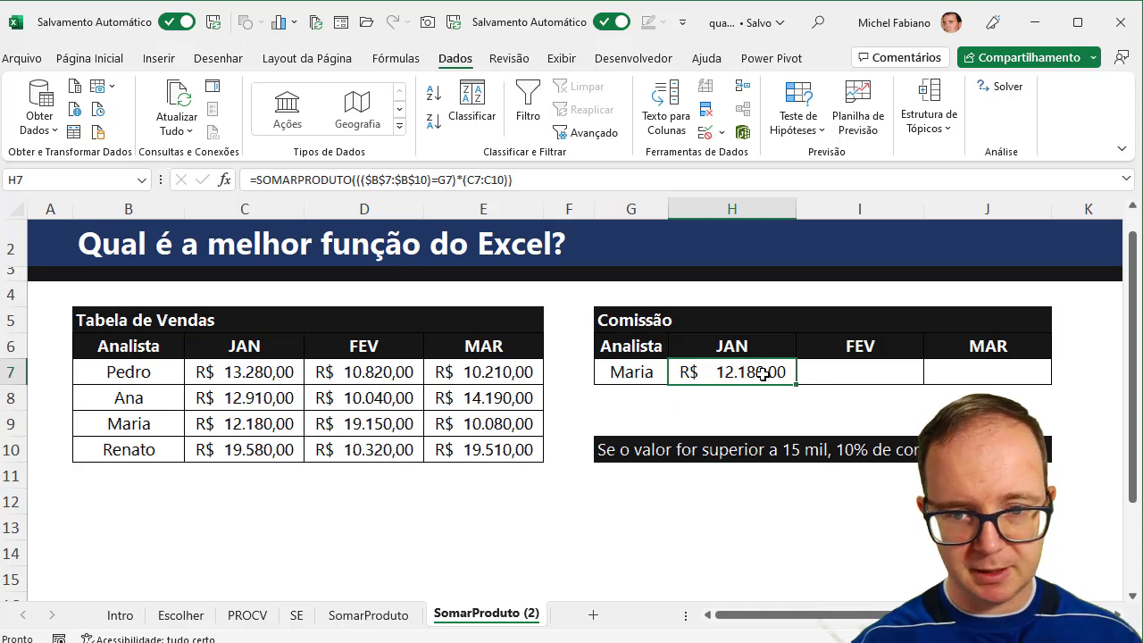
Lock the analyst reference as $G$7 in the JAN formula and fill it to FEV and MAR (19.150,00, 10.080,00)
{"action": "double_click", "coordinate": [766, 375]}
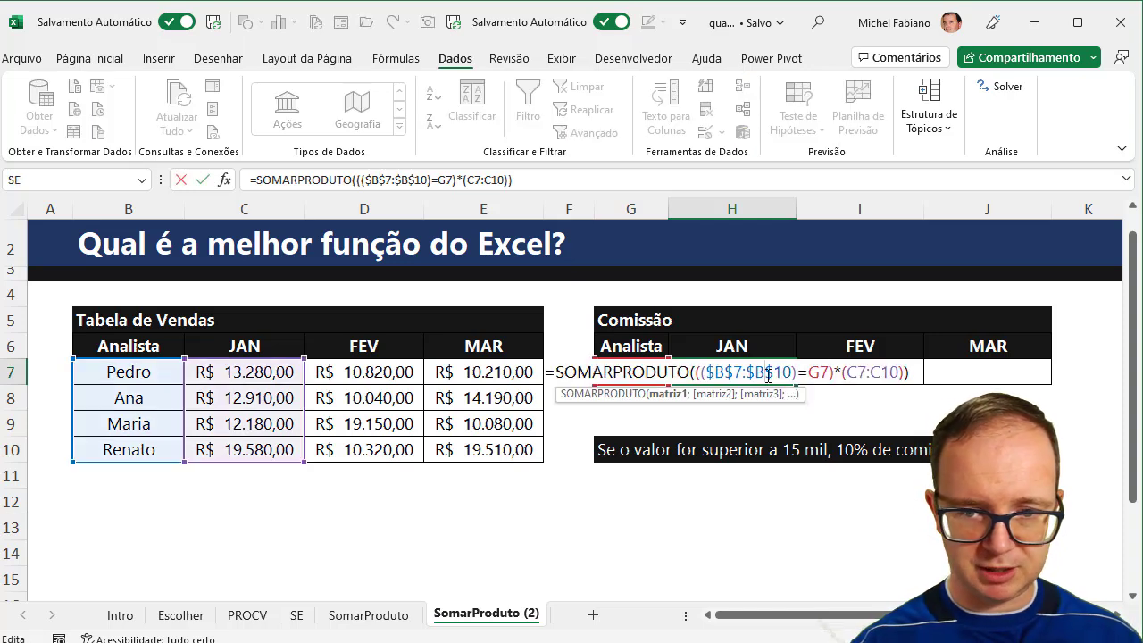
{"action": "left_click", "coordinate": [823, 371]}
{"action": "key", "text": "F4"}
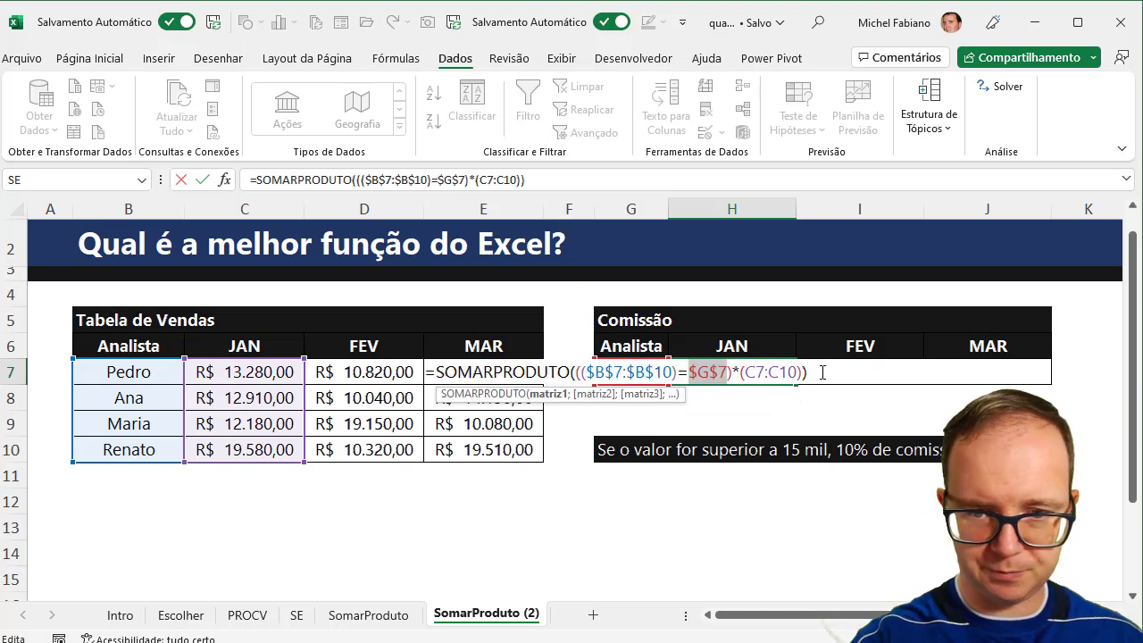
{"action": "key", "text": "Return"}
{"action": "left_click", "coordinate": [789, 375]}
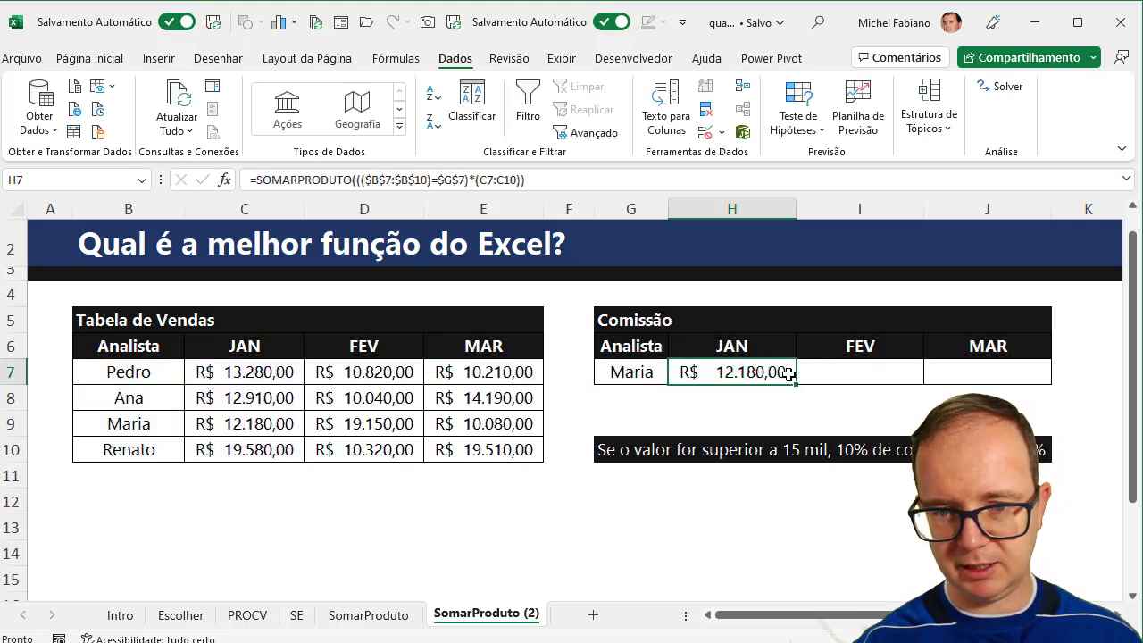
{"action": "left_click_drag", "start_coordinate": [796, 384], "coordinate": [1015, 399]}
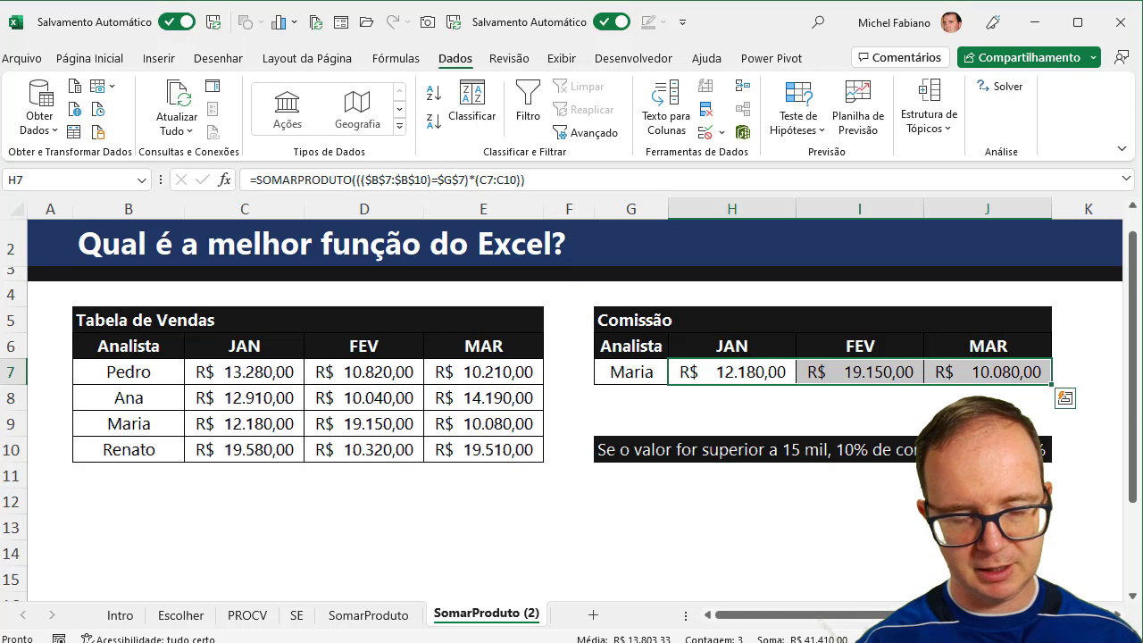
Label the new row 'Comissão' in G8
{"action": "left_click", "coordinate": [716, 399]}
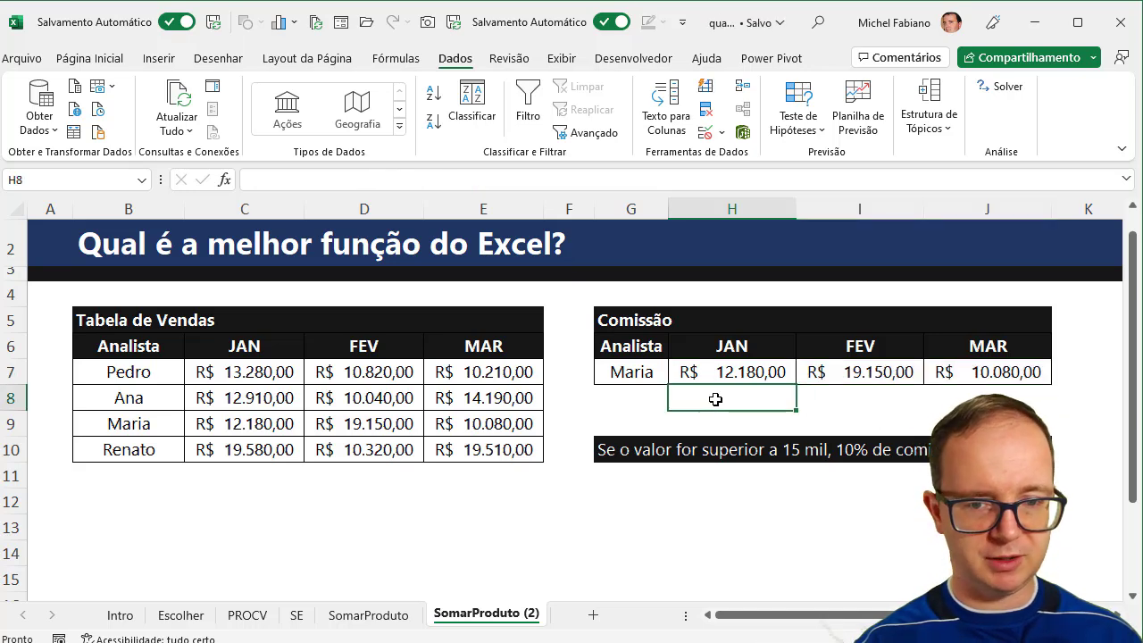
{"action": "left_click", "coordinate": [643, 392]}
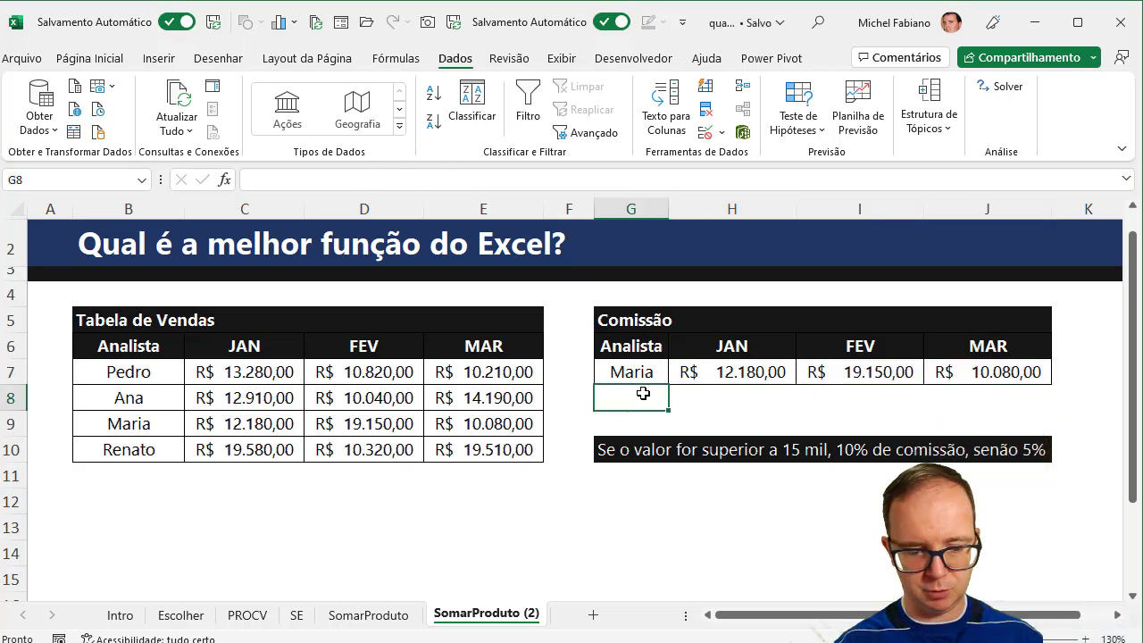
{"action": "type", "text": "Comissão"}
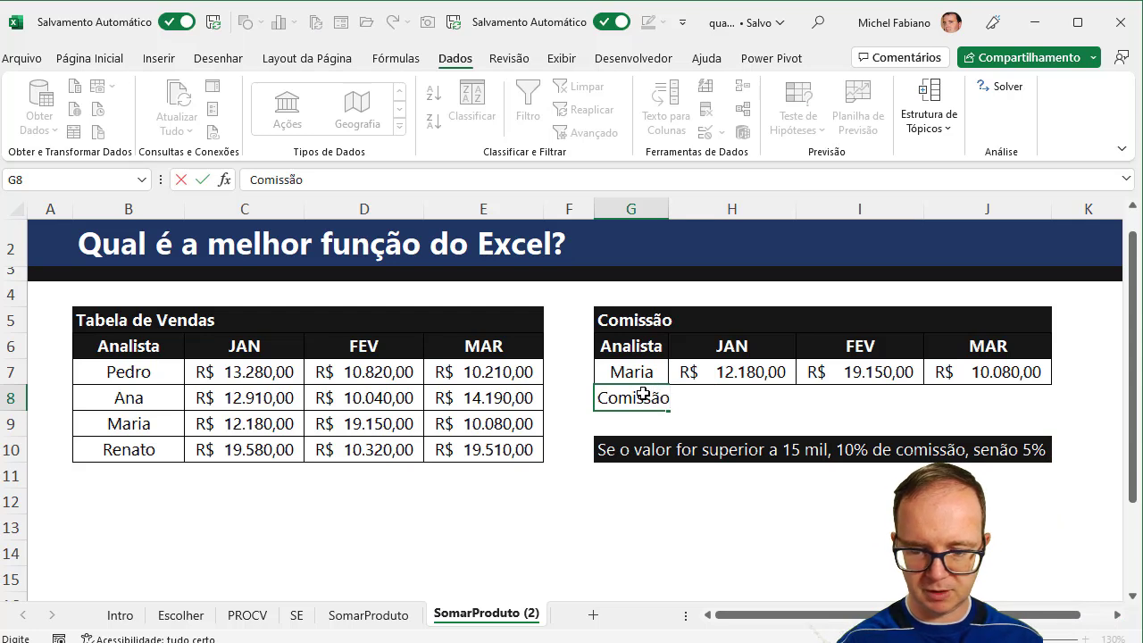
{"action": "key", "text": "Tab"}
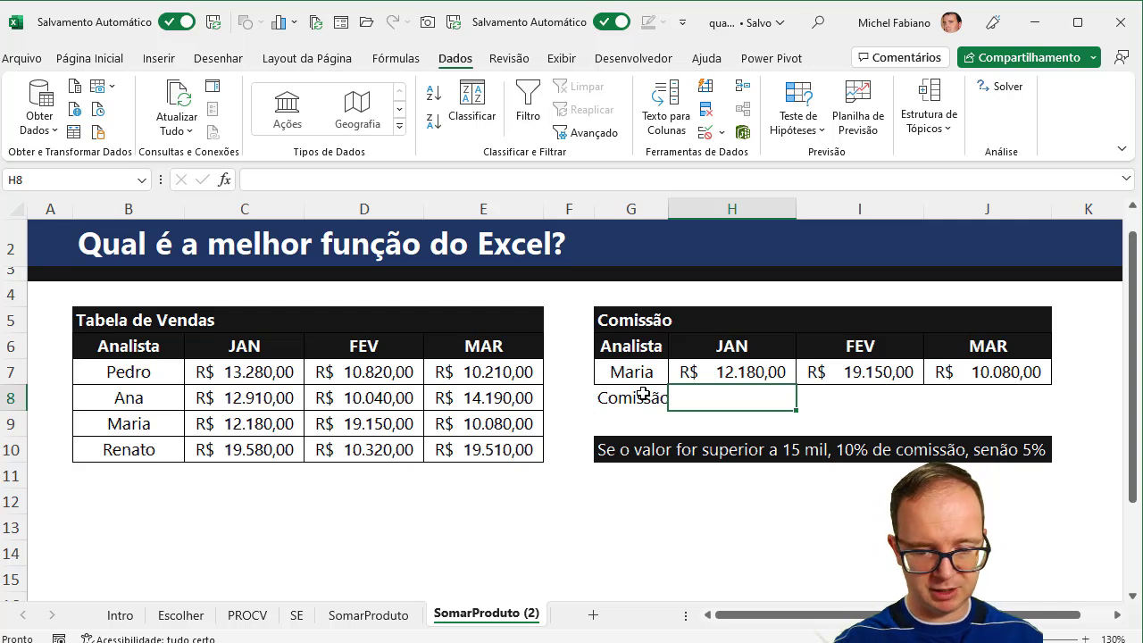
Enter =SE(H7>15000;H7*10%;H7*5%) in H8, giving a January commission of 609
{"action": "type", "text": "=se("}
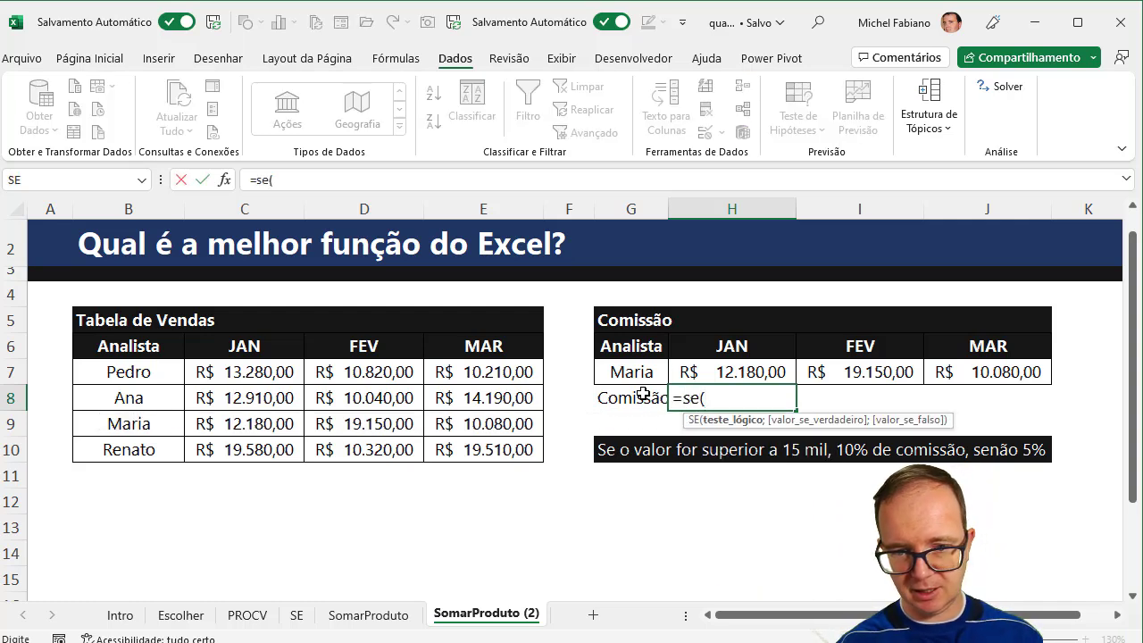
{"action": "left_click", "coordinate": [731, 372]}
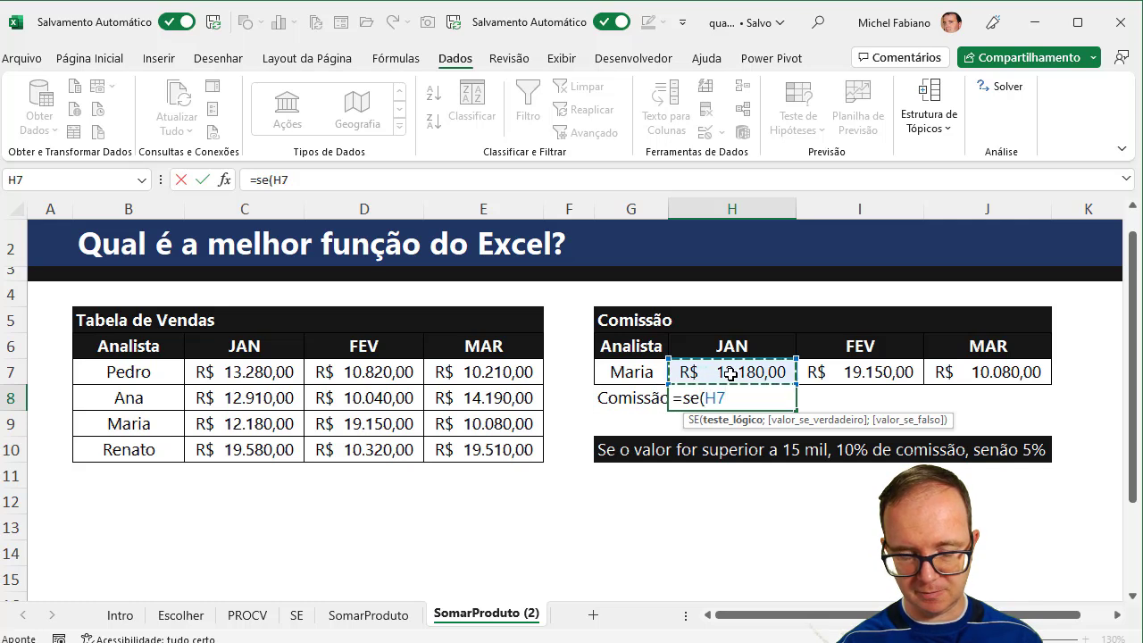
{"action": "type", "text": ">15000"}
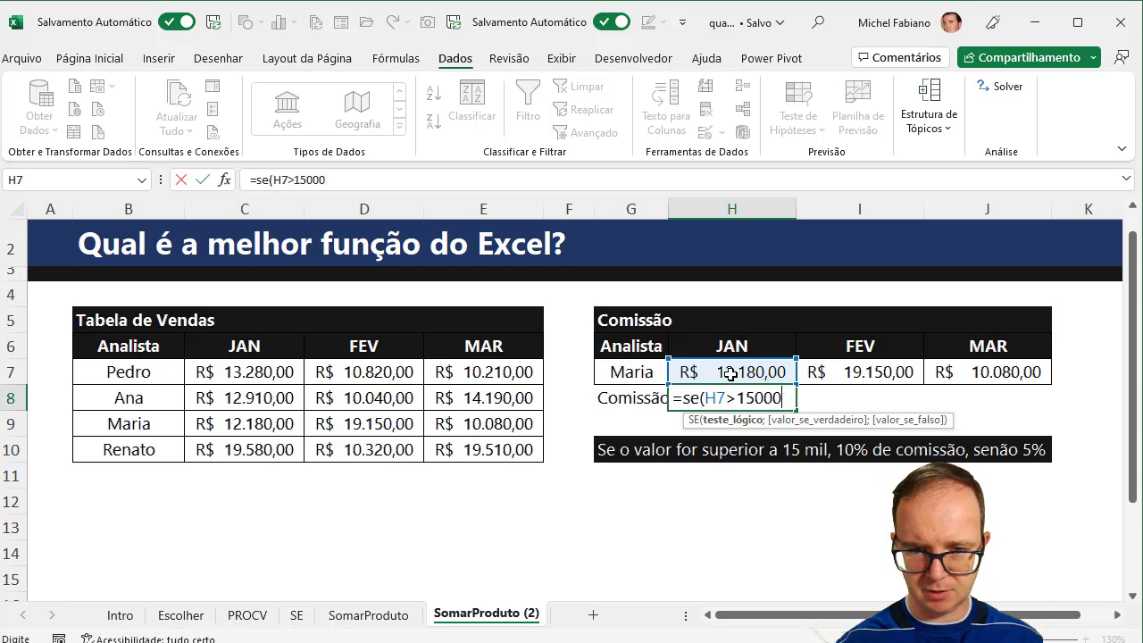
{"action": "type", "text": ";"}
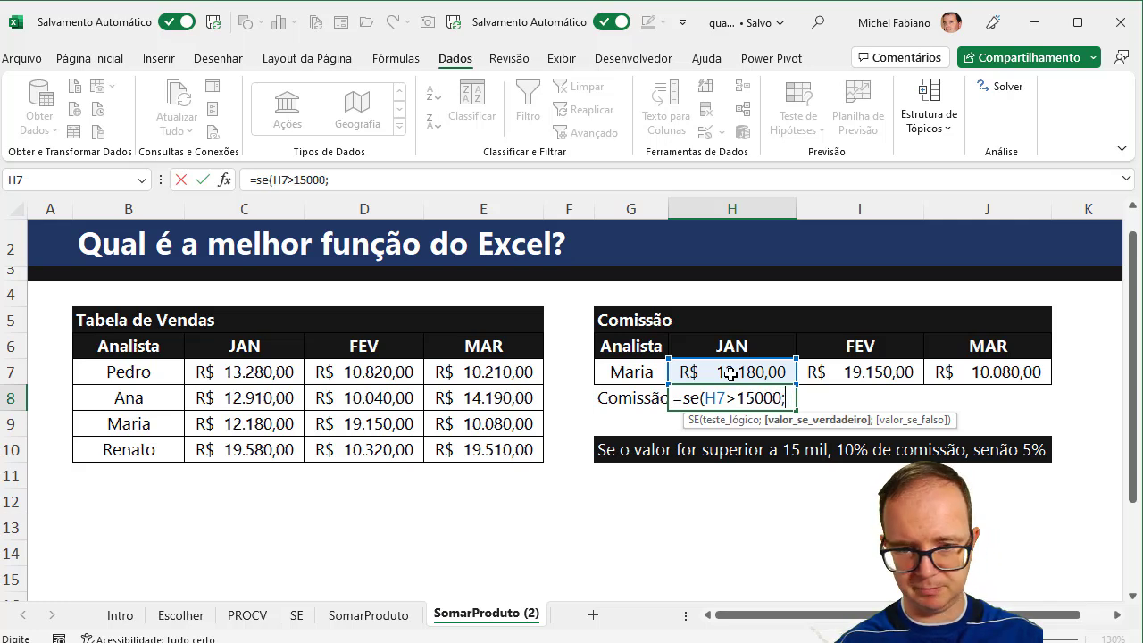
{"action": "left_click", "coordinate": [730, 373]}
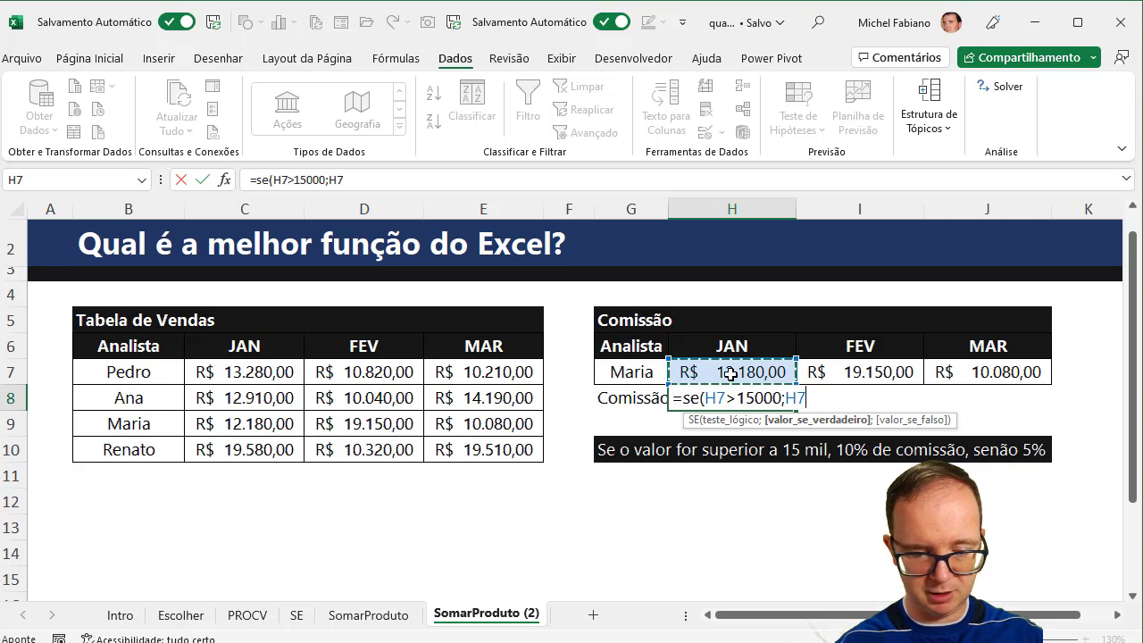
{"action": "type", "text": "*10"}
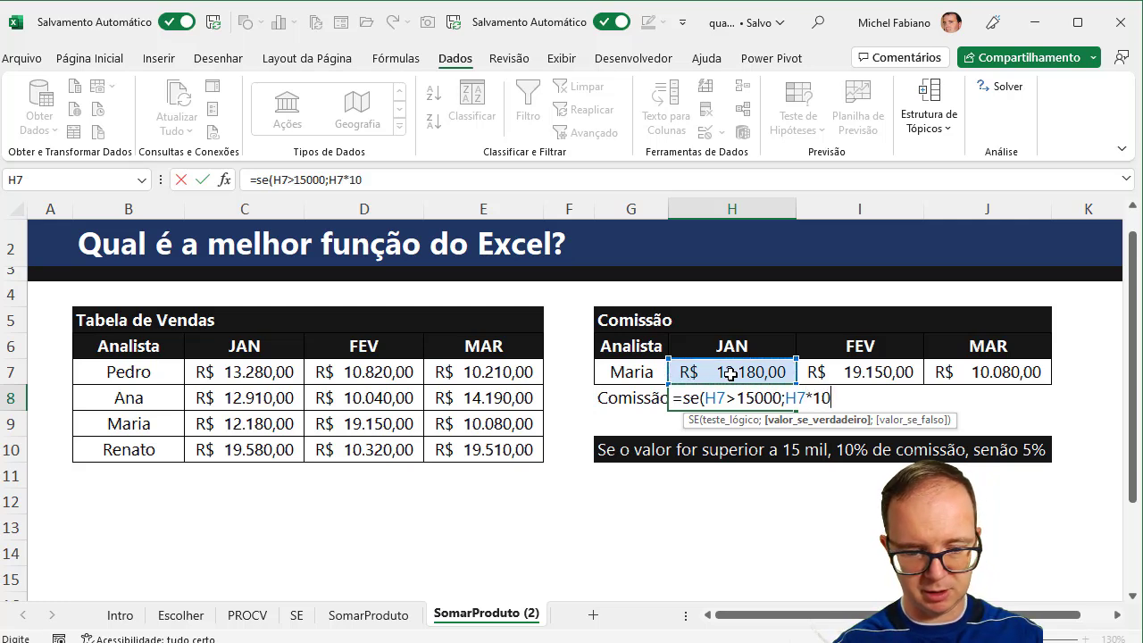
{"action": "type", "text": "%;"}
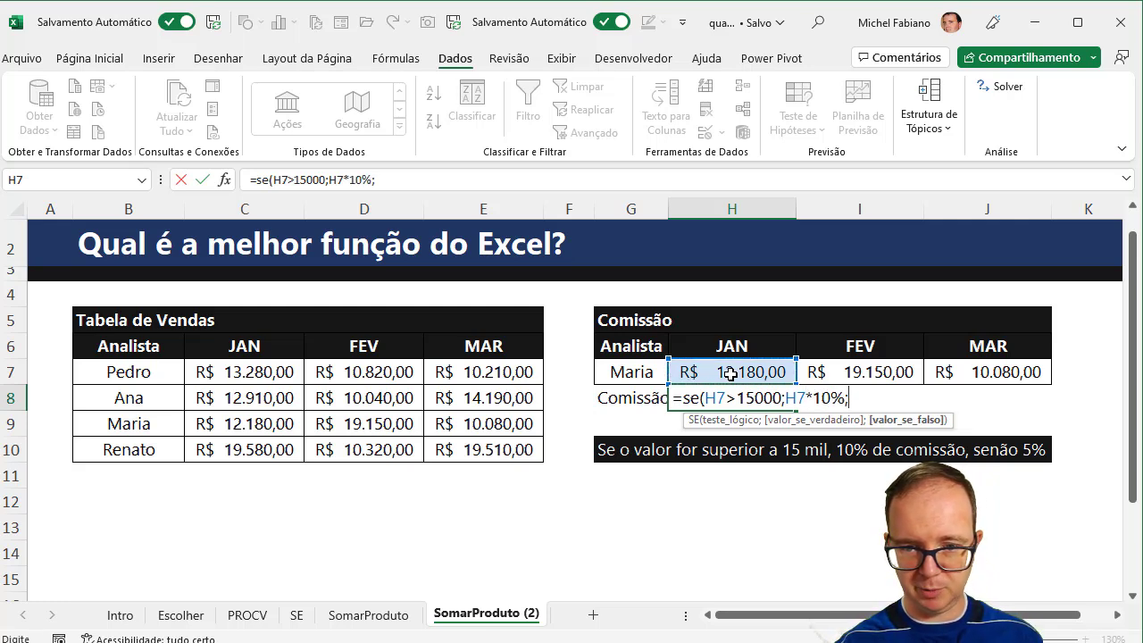
{"action": "left_click", "coordinate": [731, 374]}
{"action": "type", "text": "*5%"}
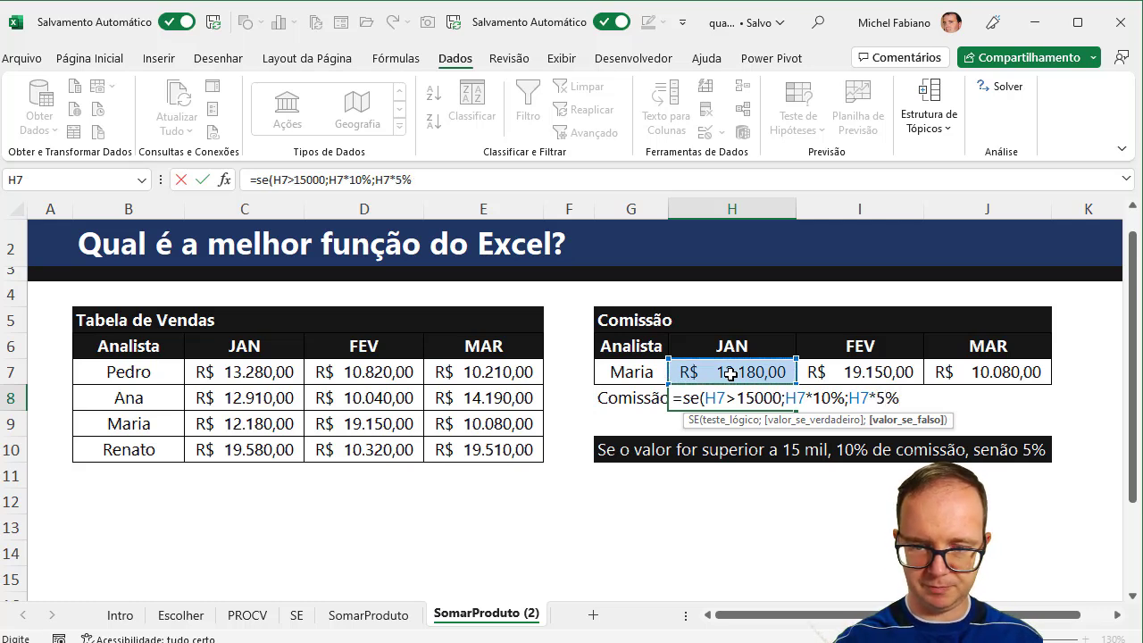
{"action": "type", "text": ")"}
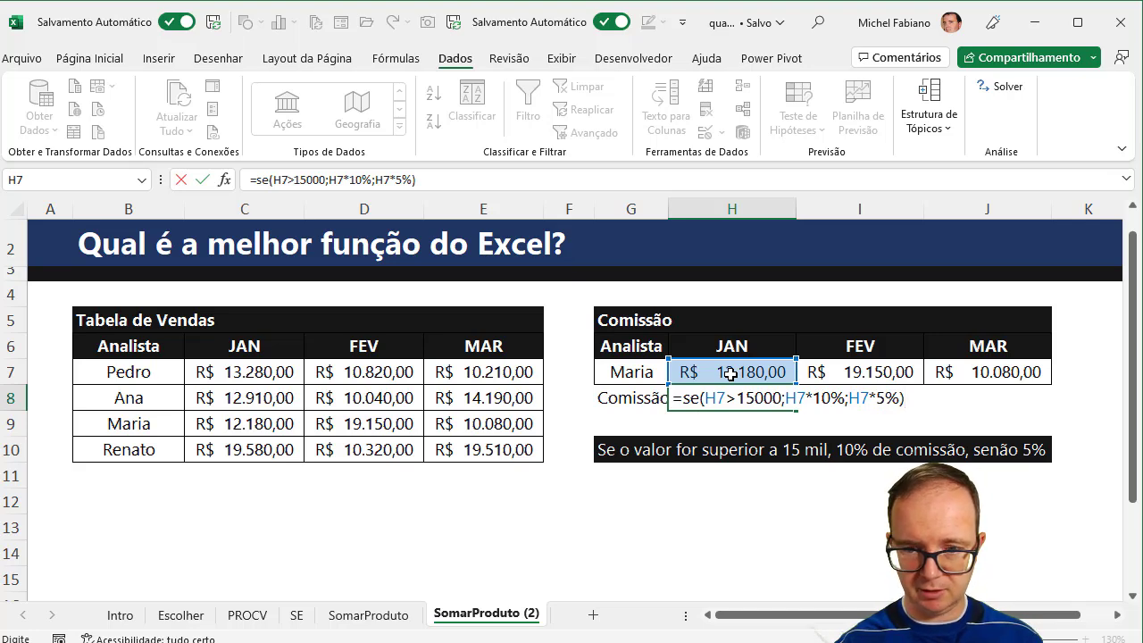
{"action": "key", "text": "Return"}
Fill the commission formula to J8 and paint the sales row's R$ currency format onto G8:J8
{"action": "left_click", "coordinate": [736, 393]}
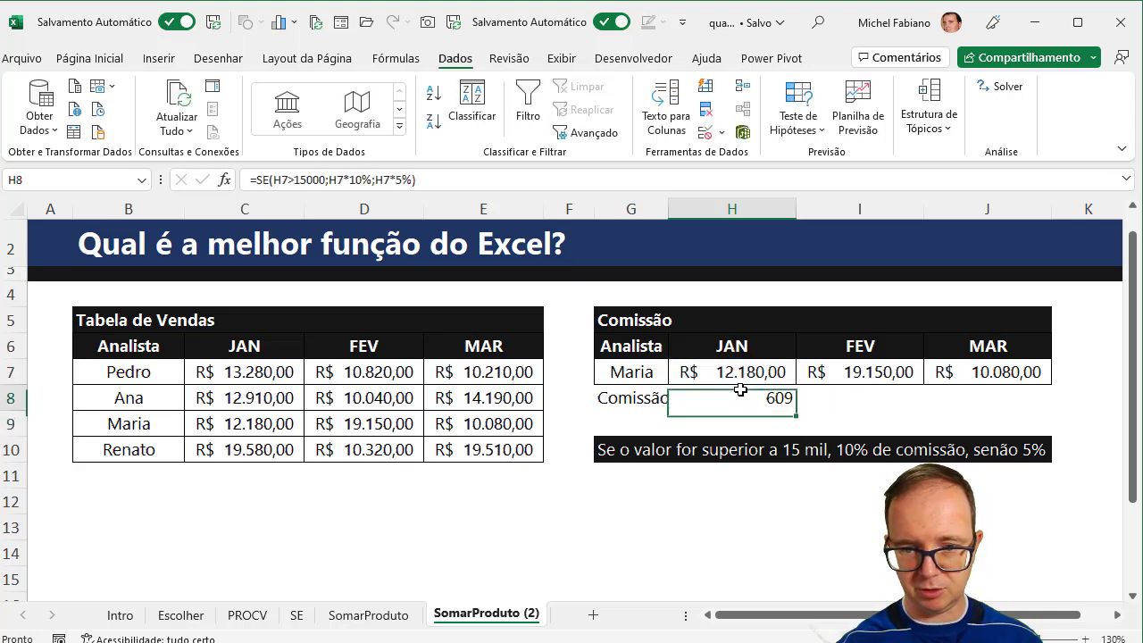
{"action": "left_click_drag", "start_coordinate": [796, 409], "coordinate": [1046, 404]}
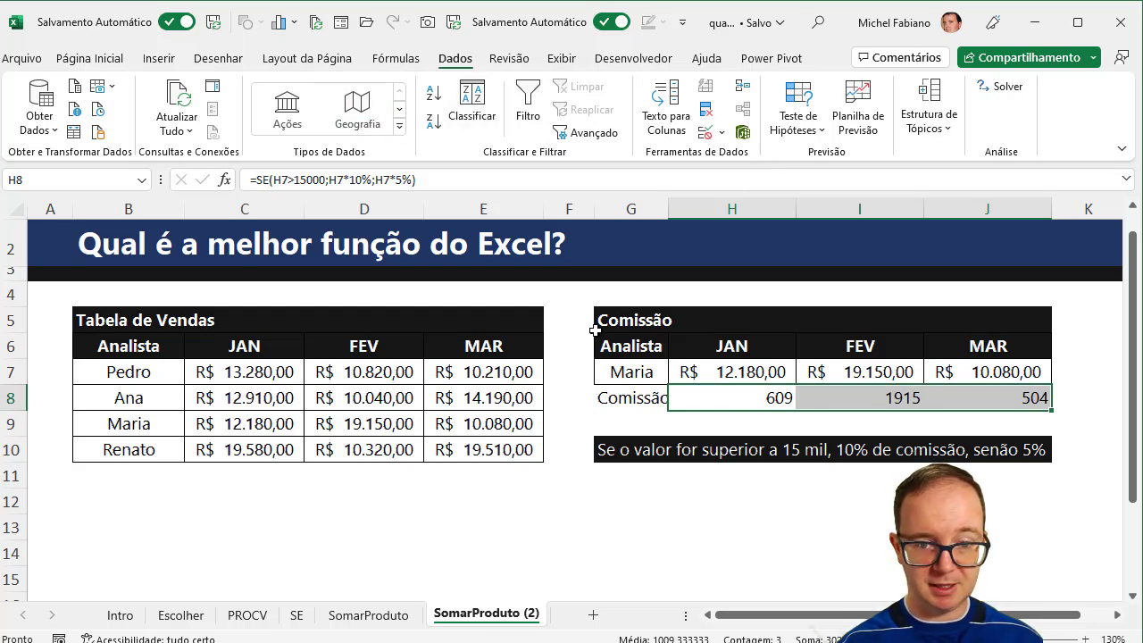
{"action": "left_click_drag", "start_coordinate": [625, 374], "coordinate": [1009, 375]}
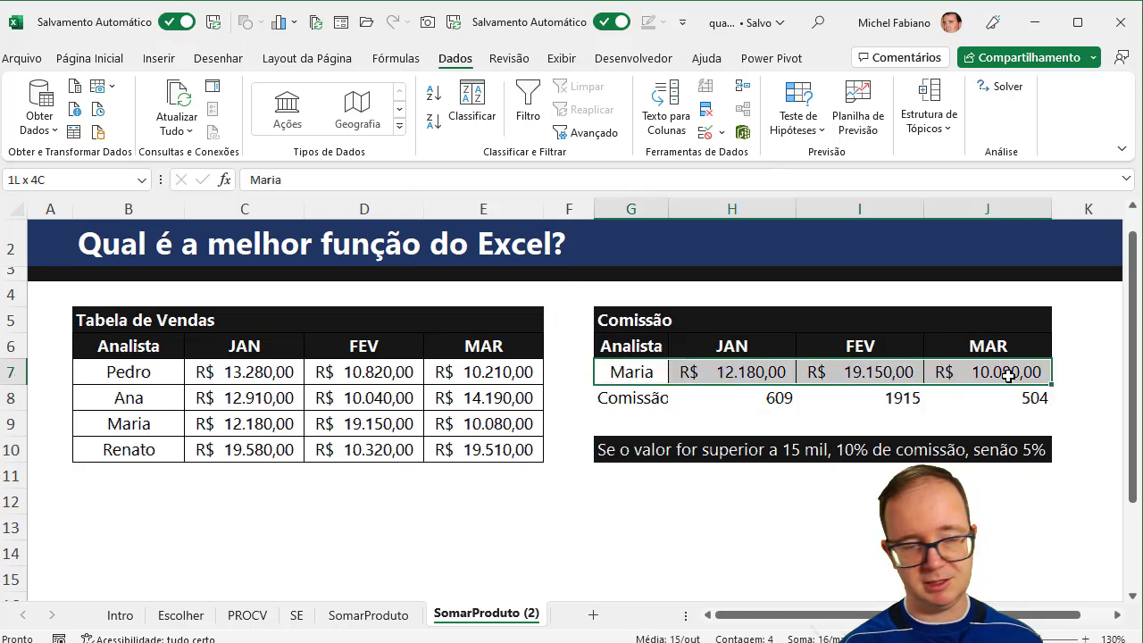
{"action": "left_click", "coordinate": [86, 59]}
{"action": "left_click", "coordinate": [126, 131]}
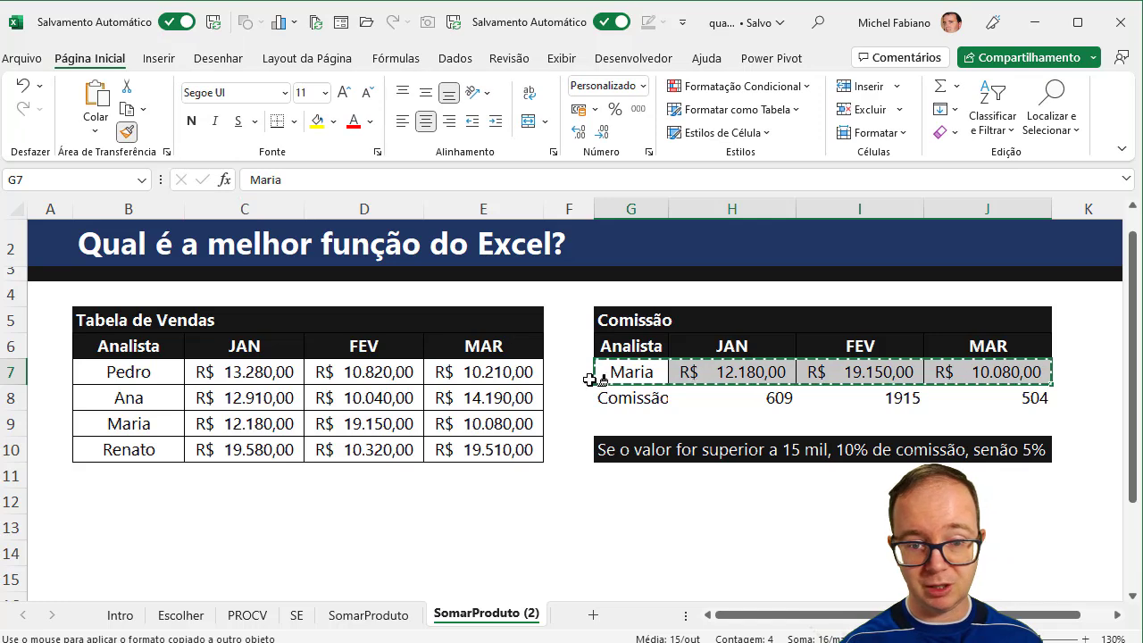
{"action": "left_click_drag", "start_coordinate": [625, 402], "coordinate": [800, 411]}
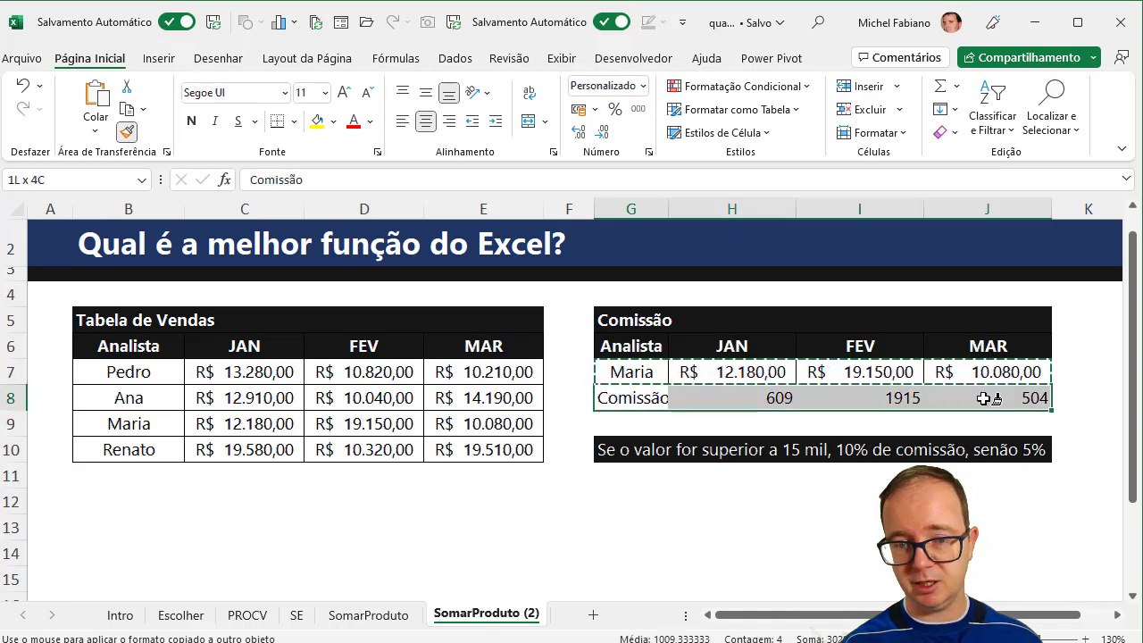
{"action": "left_click_drag", "start_coordinate": [942, 398], "coordinate": [991, 399]}
{"action": "right_click", "coordinate": [632, 376]}
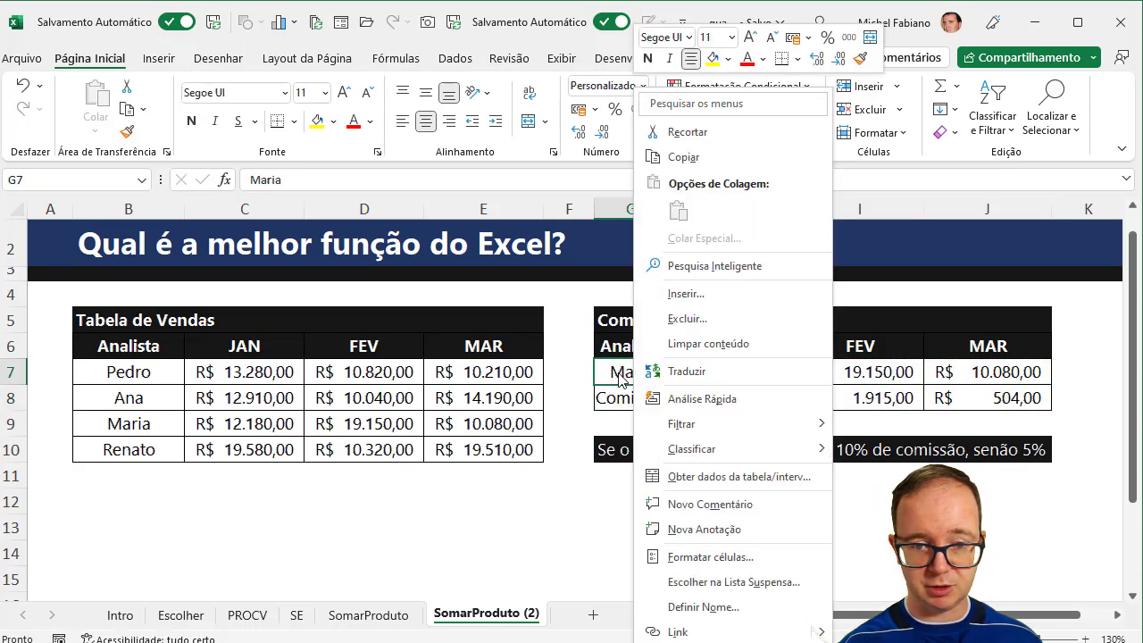
{"action": "left_click", "coordinate": [615, 368]}
Enter two other analysts in G7 in turn, ending with commissions R$ 1.958,00, 516,00 and 1.951,00
{"action": "type", "text": "Pe"}
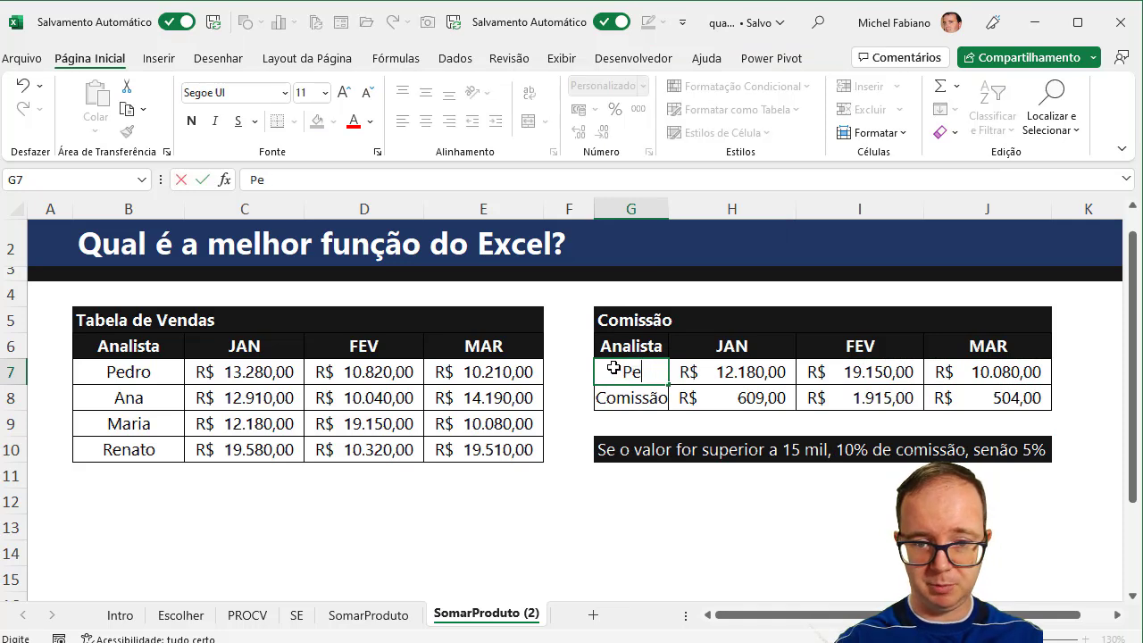
{"action": "type", "text": "dro"}
{"action": "key", "text": "Return"}
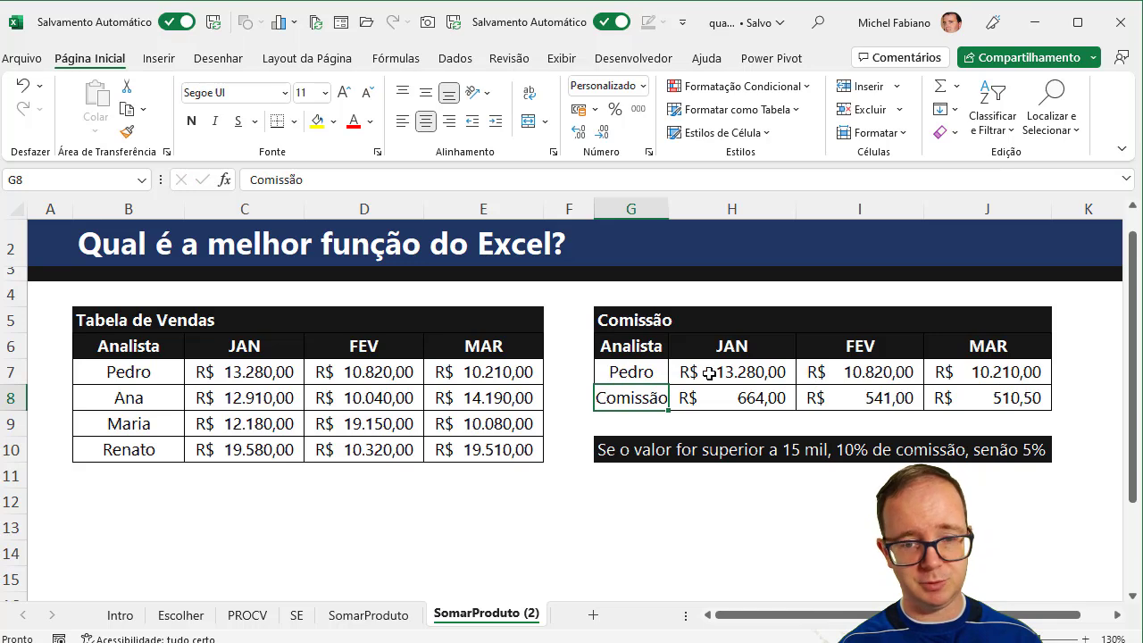
{"action": "left_click", "coordinate": [632, 374]}
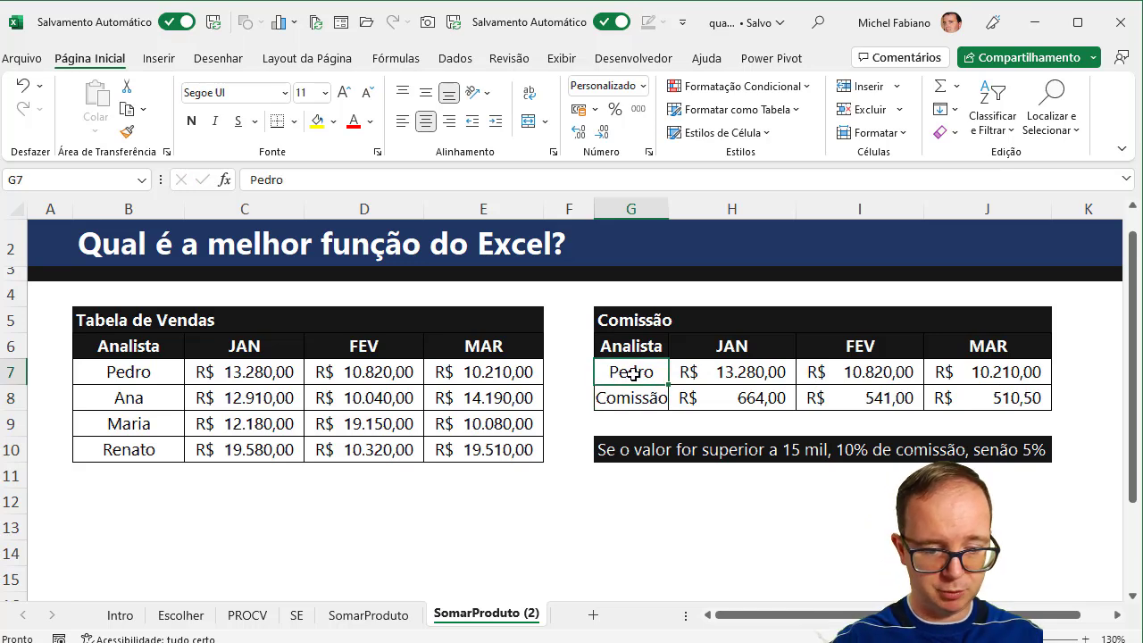
{"action": "type", "text": "Renato"}
{"action": "key", "text": "Return"}
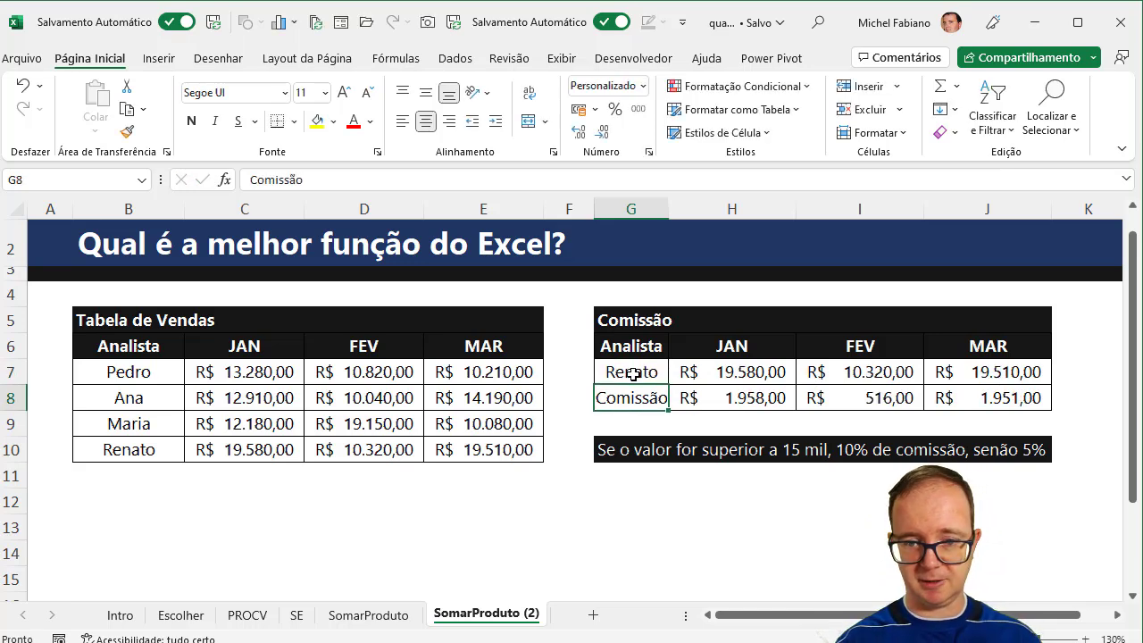